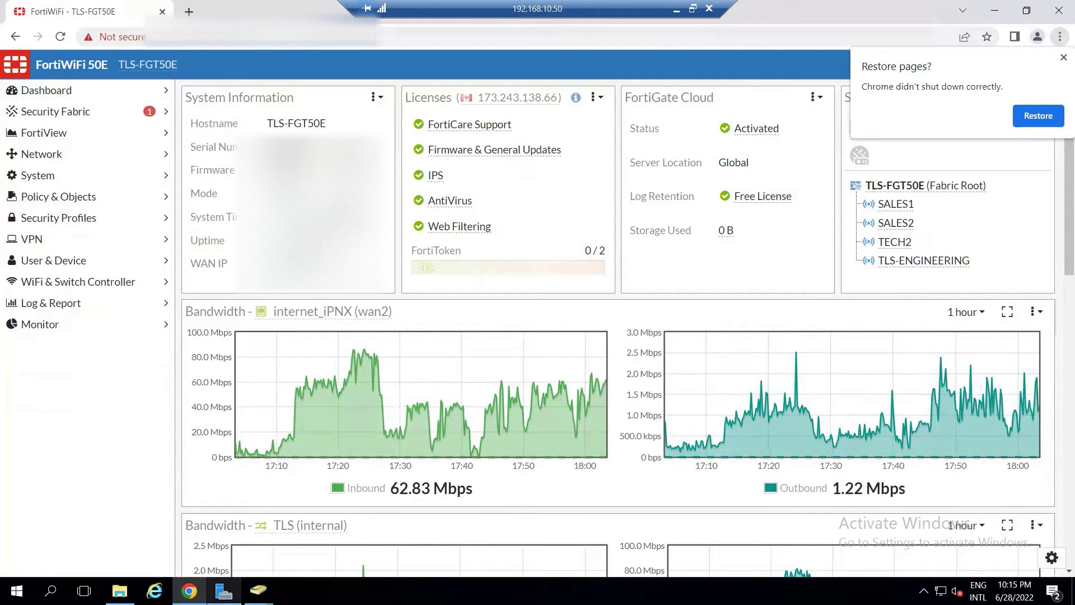
- Switch to Server Manager and launch Network Policy Server from the Tools menu
mouse_move(120, 591)
key(alt+Tab)
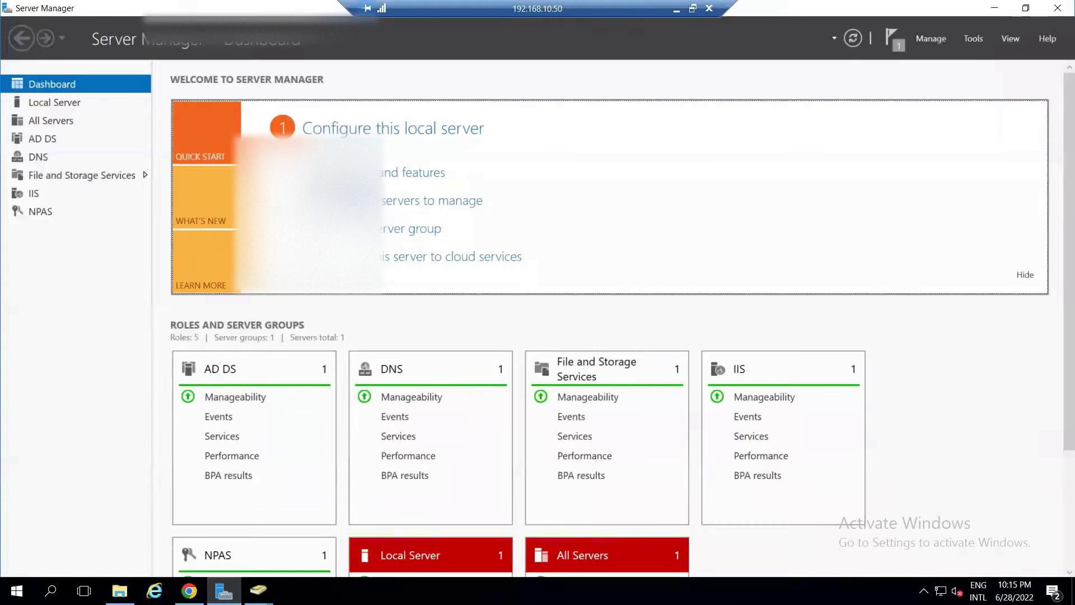
click(973, 37)
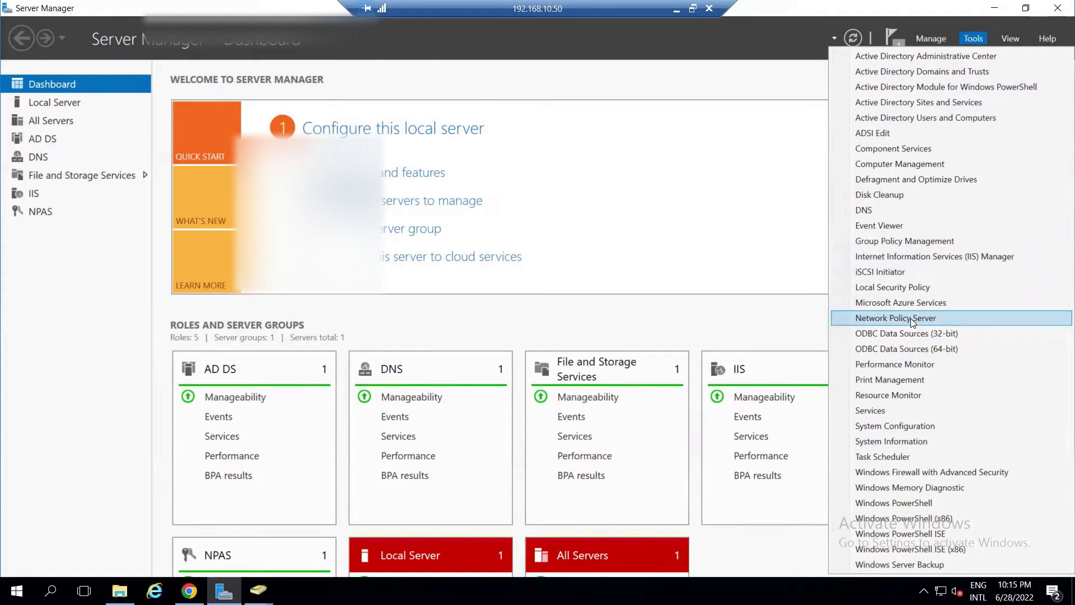
click(929, 37)
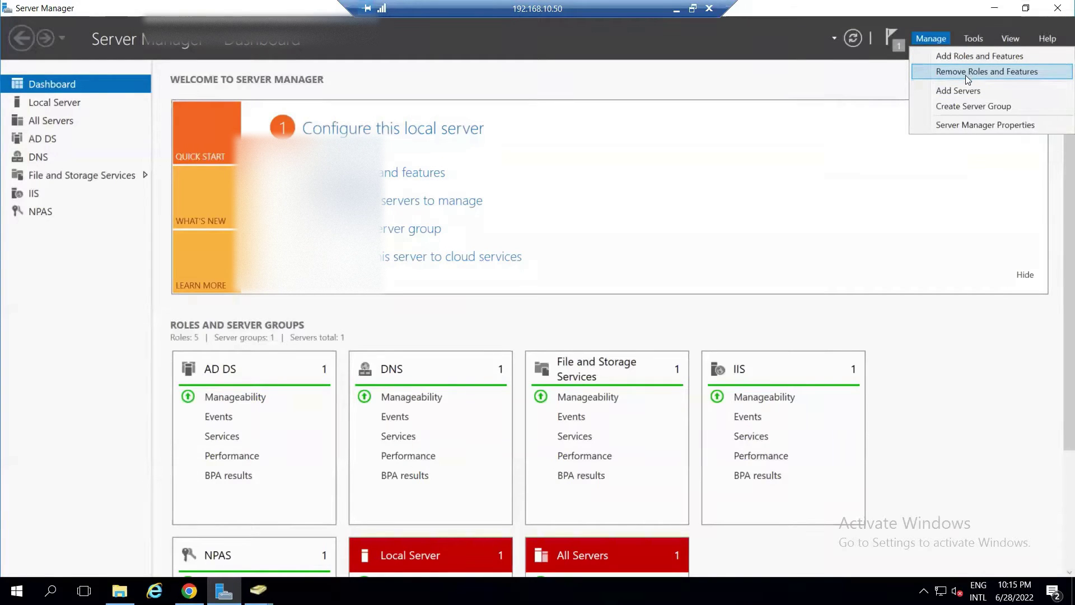
mouse_move(973, 38)
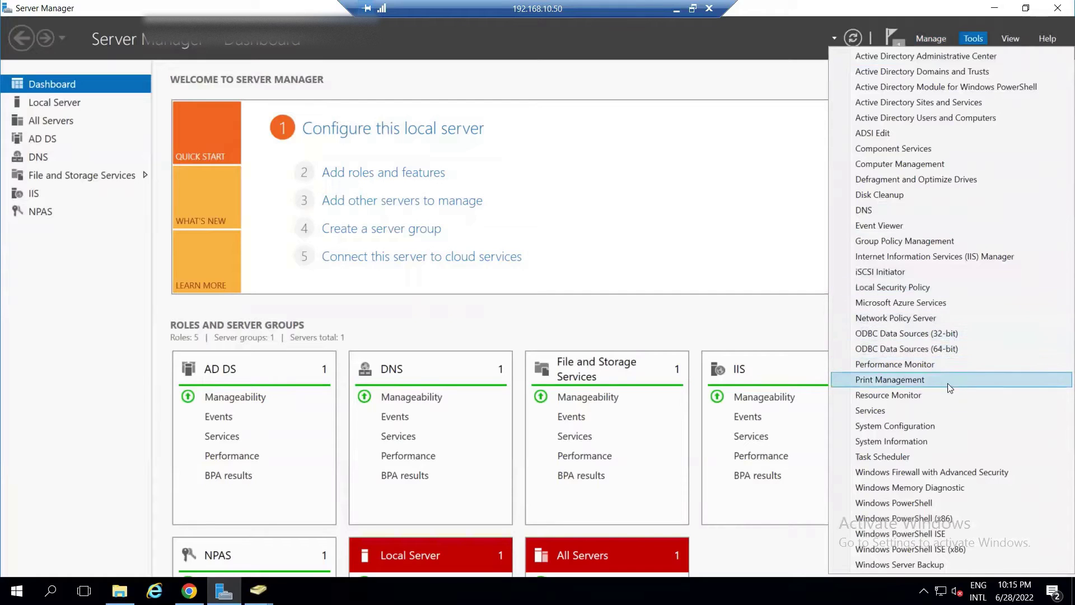
click(929, 321)
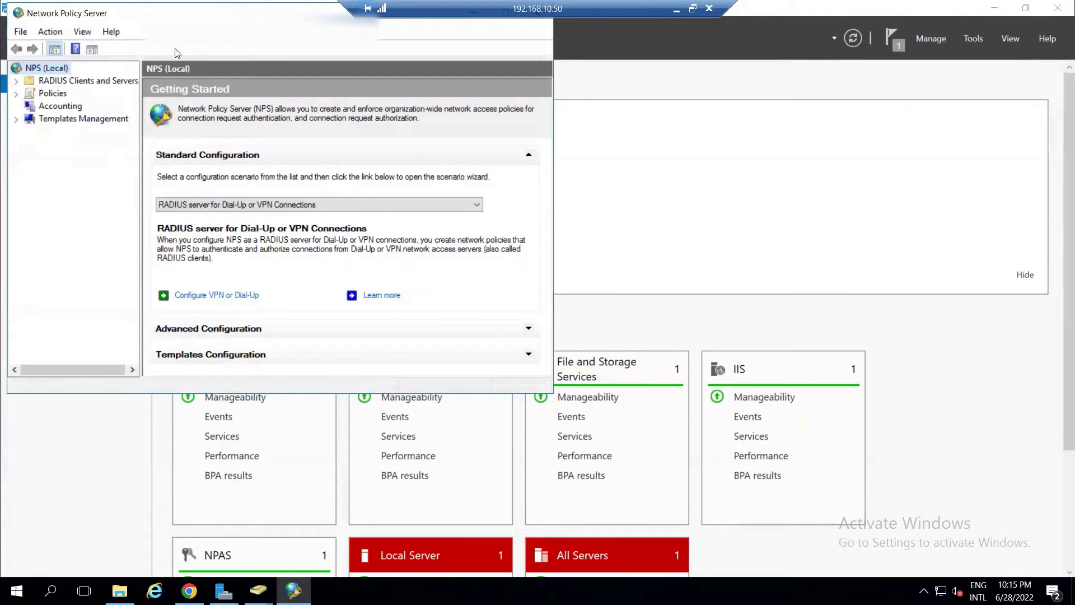
- Maximize NPS and start a new RADIUS client under RADIUS Clients and Servers
key(super+Up)
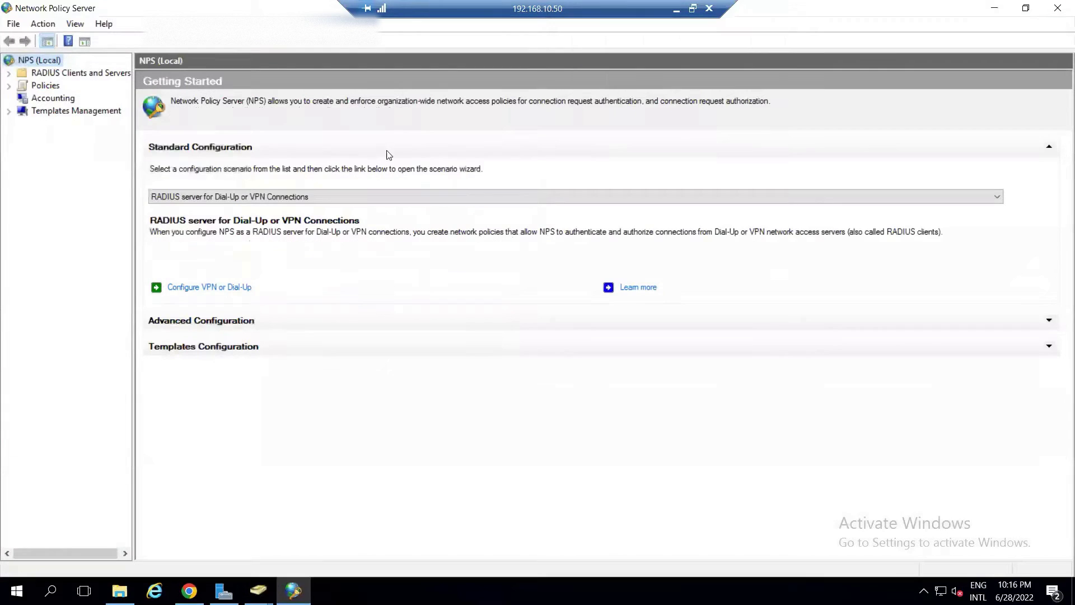
click(95, 77)
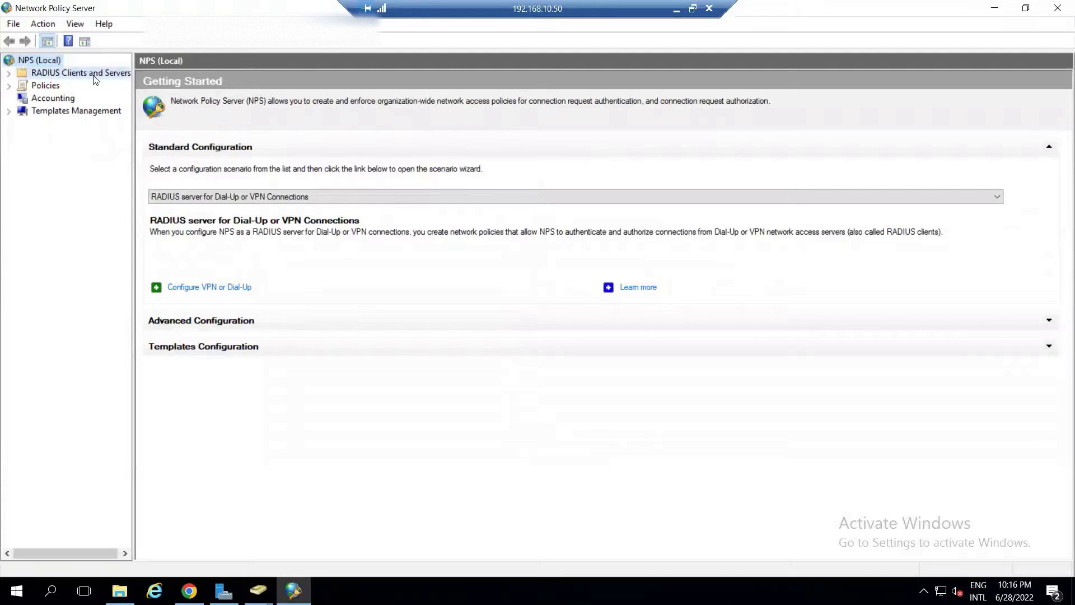
click(8, 75)
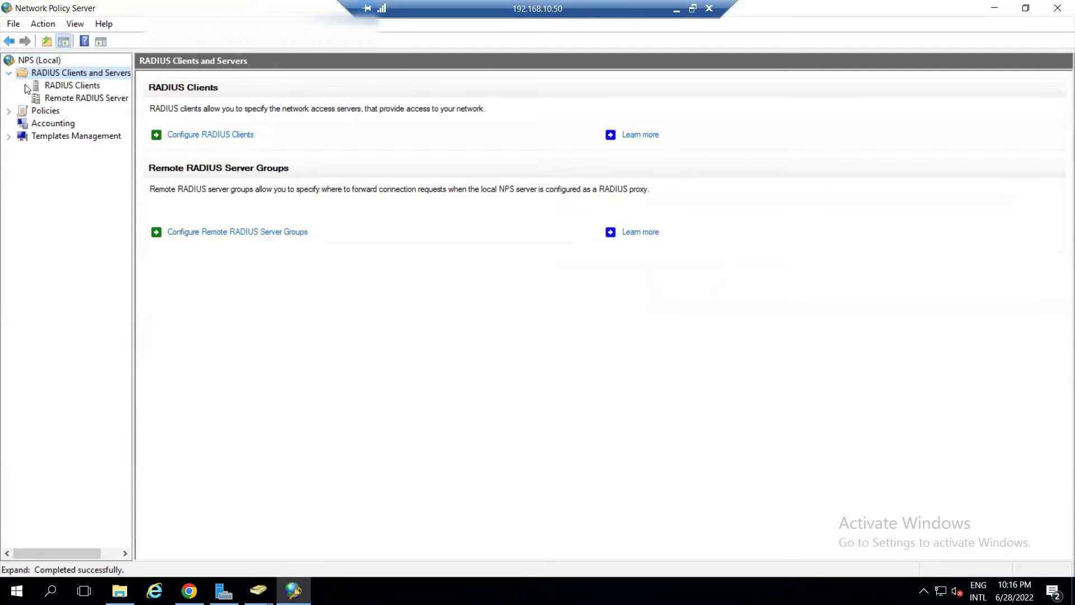
click(57, 88)
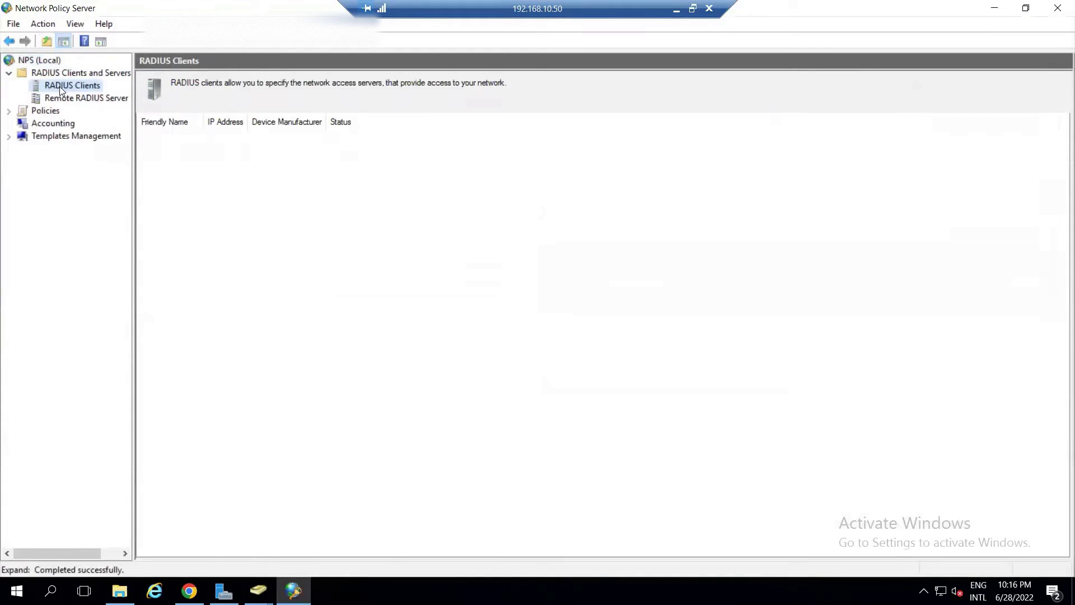
right_click(85, 84)
click(115, 94)
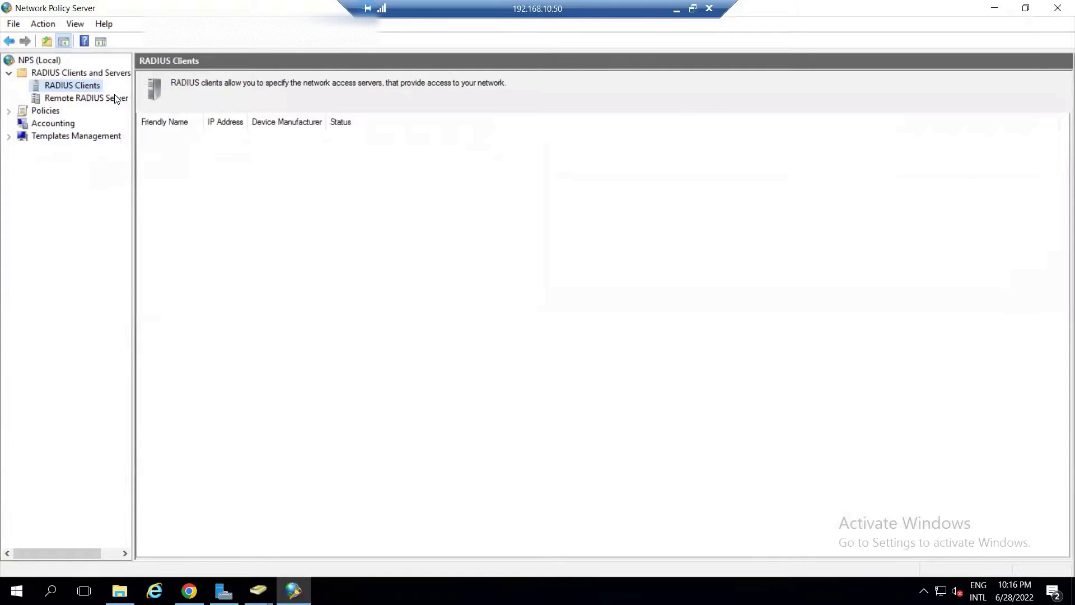
- Name the client FortiGate, verify its address as 192.168.10.1, and save it
click(437, 218)
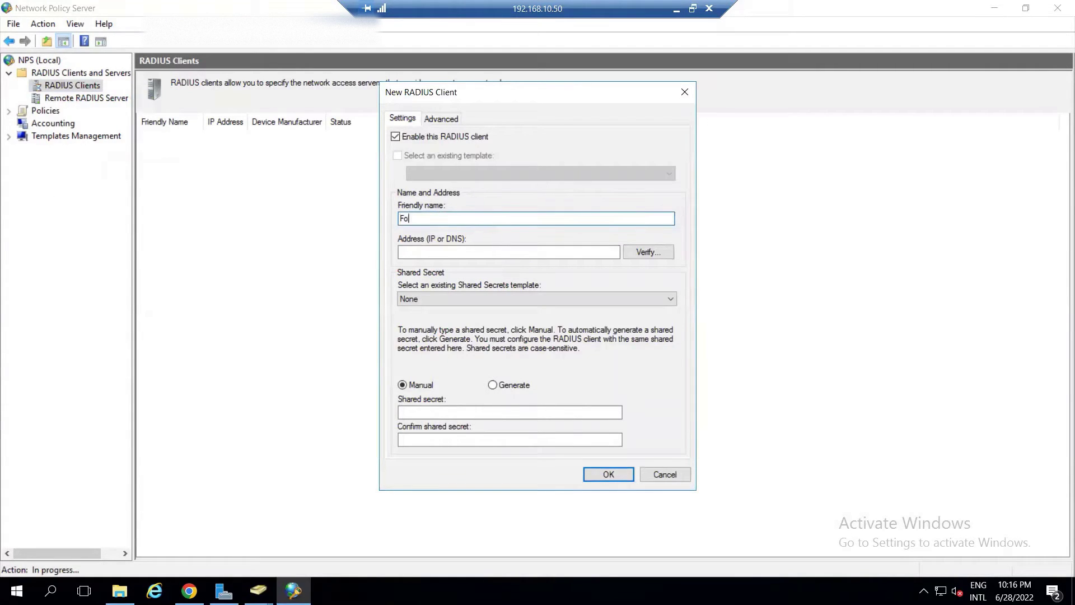
text(FortiGate)
key(Tab)
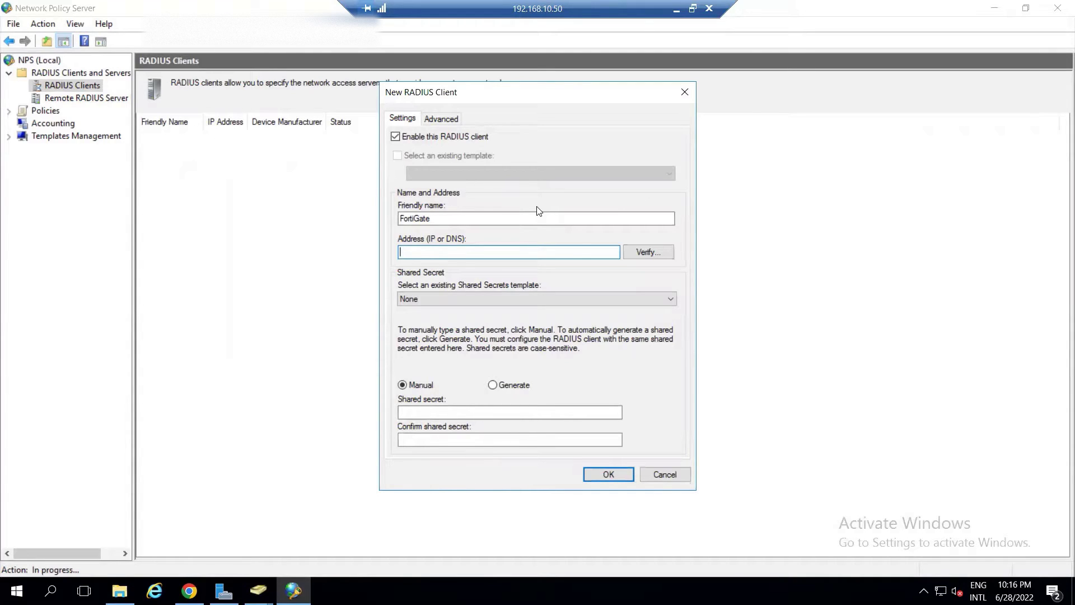
text(192.168.10.1)
click(654, 251)
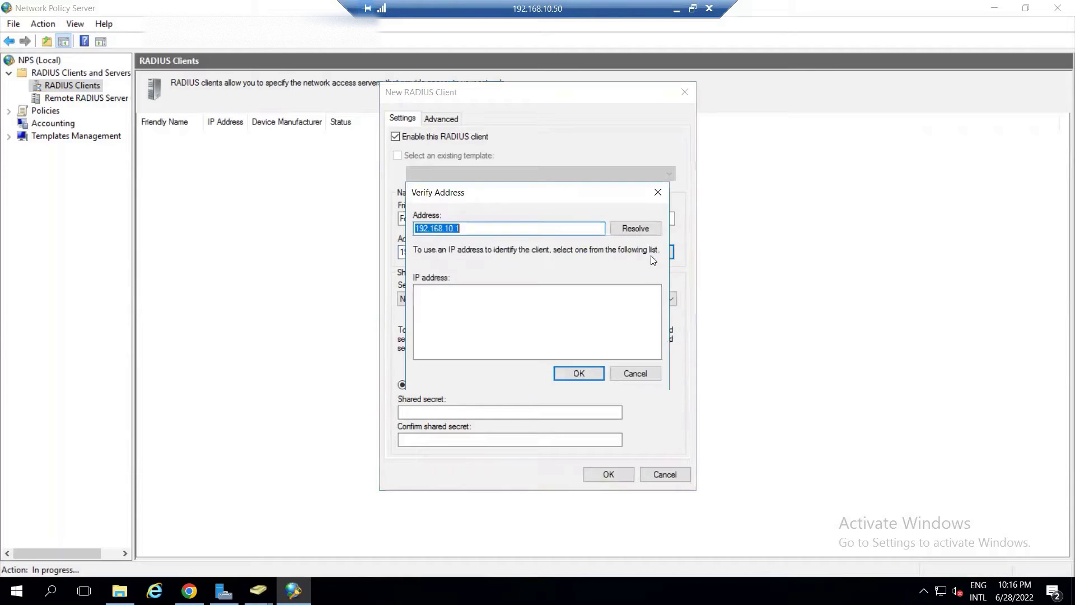
click(636, 230)
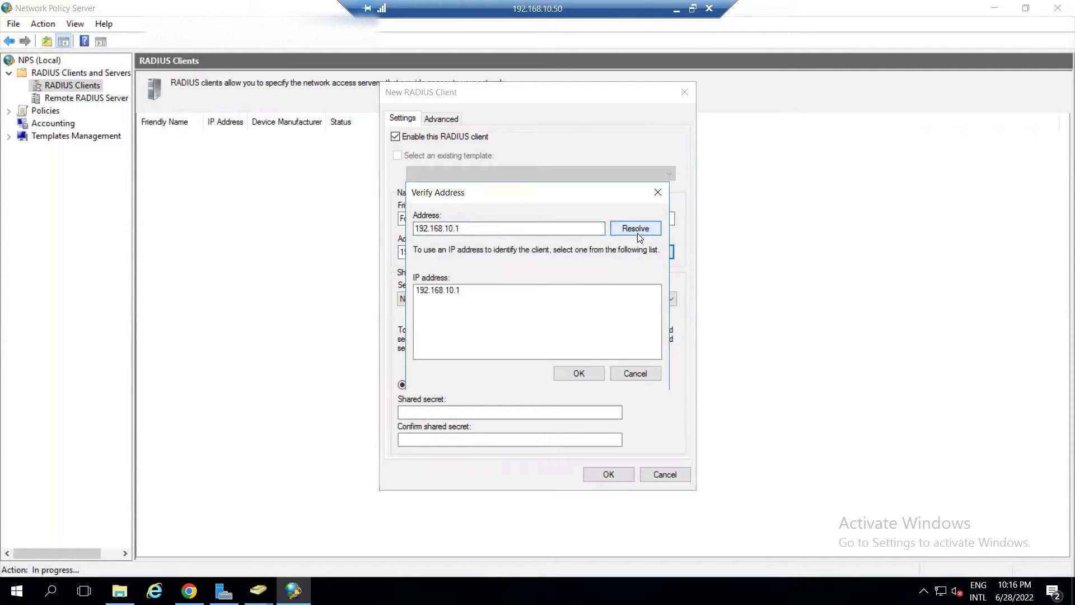
click(588, 376)
click(622, 475)
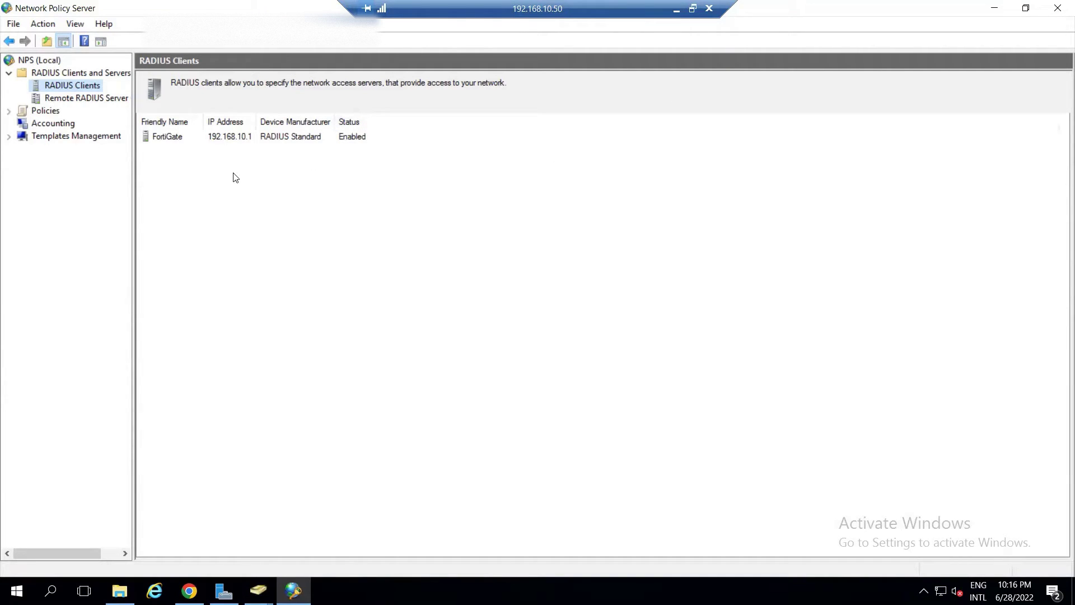
click(1000, 12)
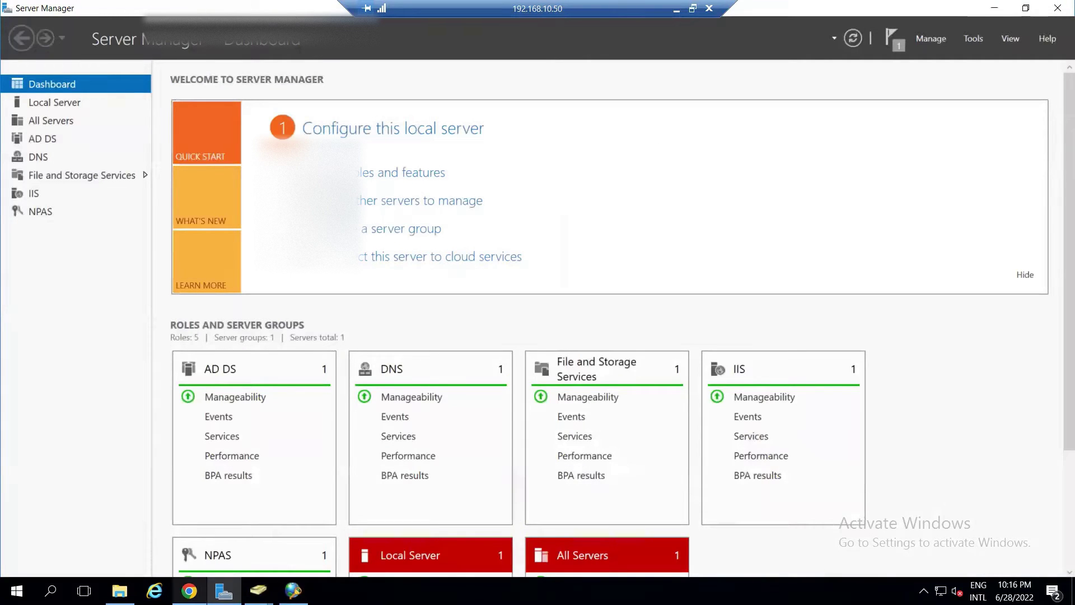
- In the FortiGate web UI, edit the existing RADIUS server entry, retyping its name and selecting its address
click(189, 591)
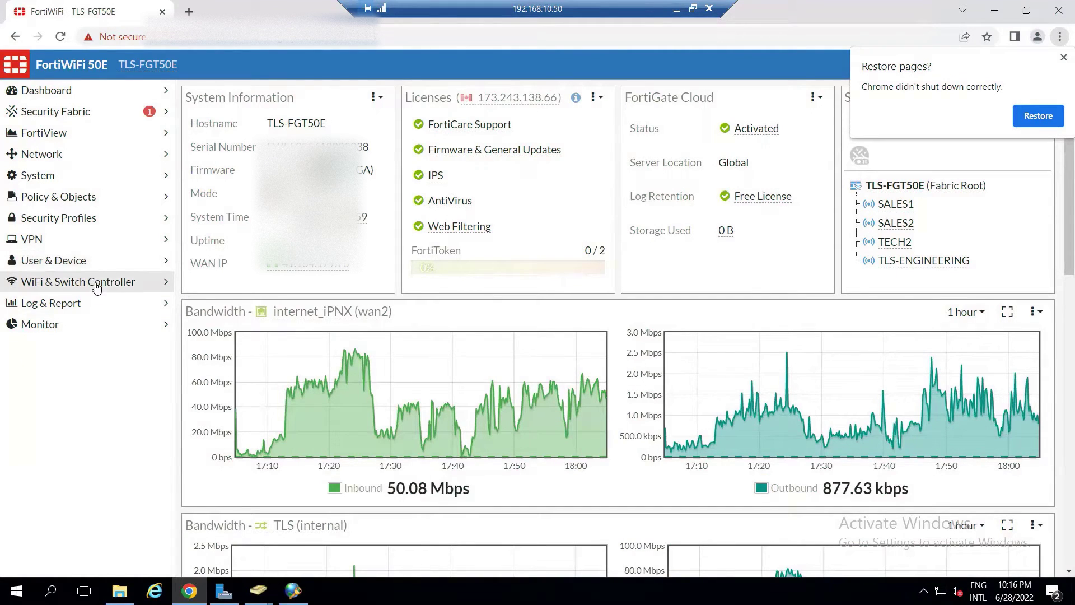
click(99, 262)
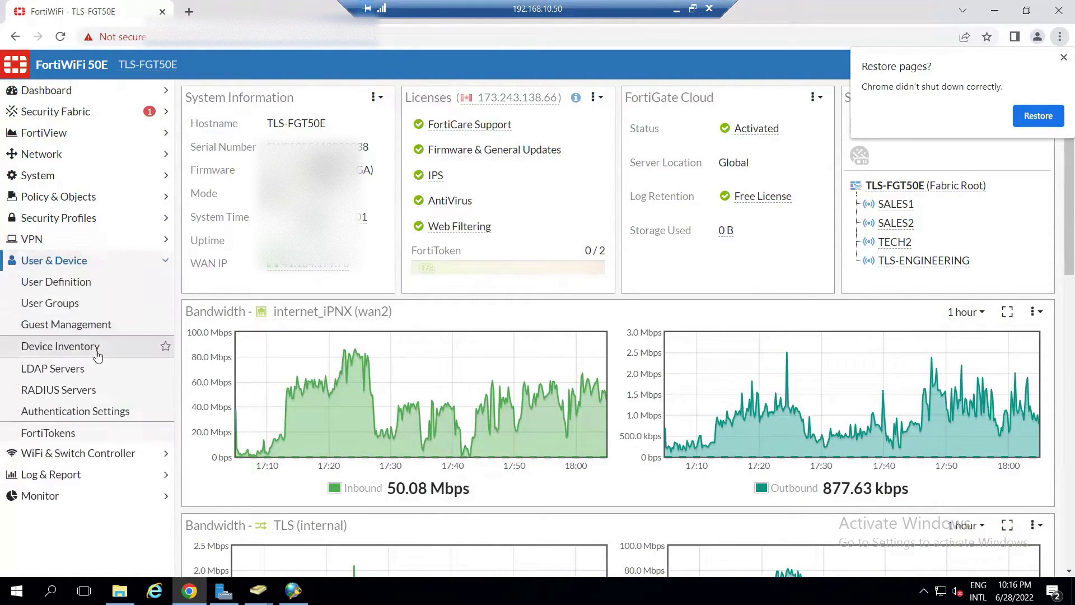
click(95, 389)
double_click(336, 147)
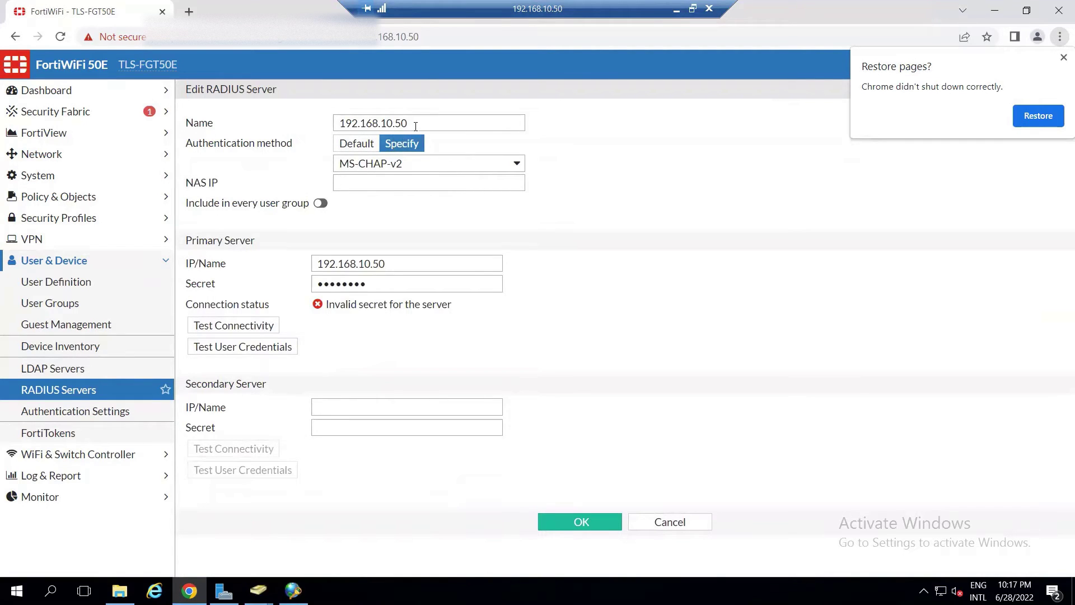
drag(411, 124, 339, 123)
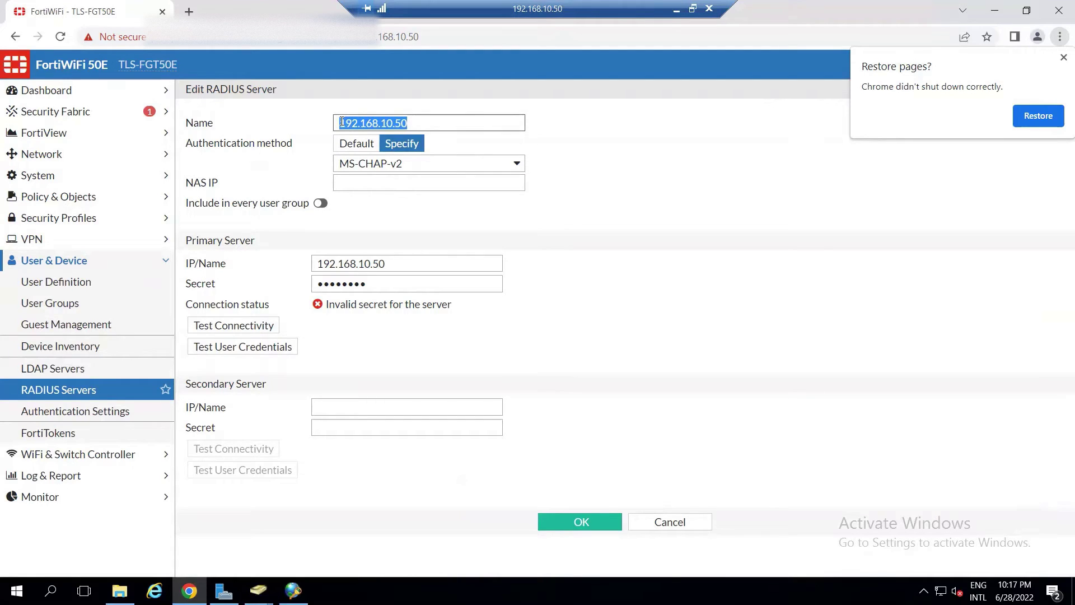
text(Rad)
text(iud)
text(_server)
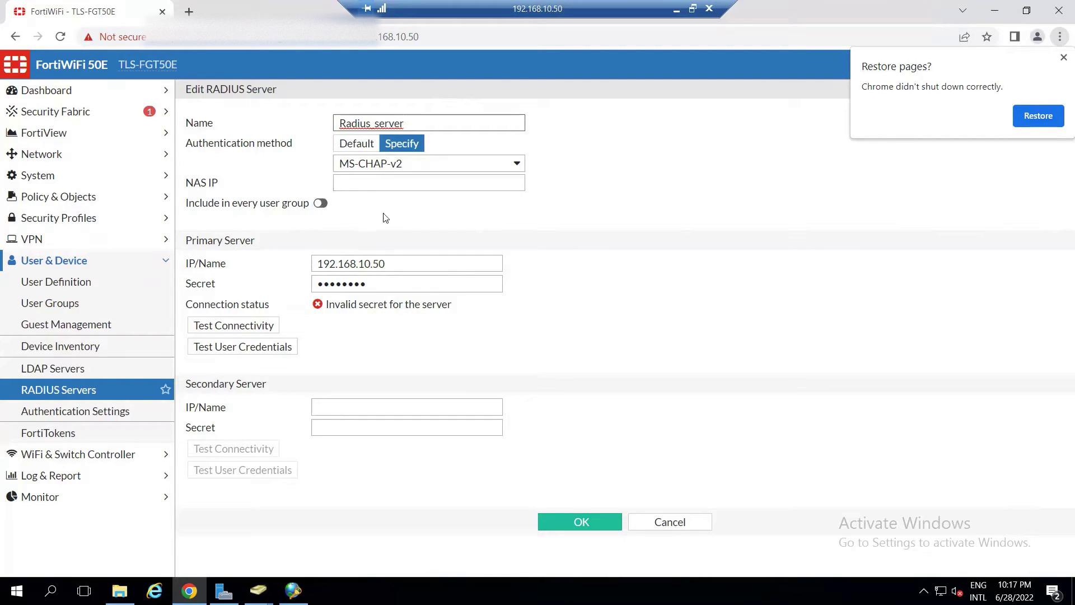
drag(401, 267, 312, 267)
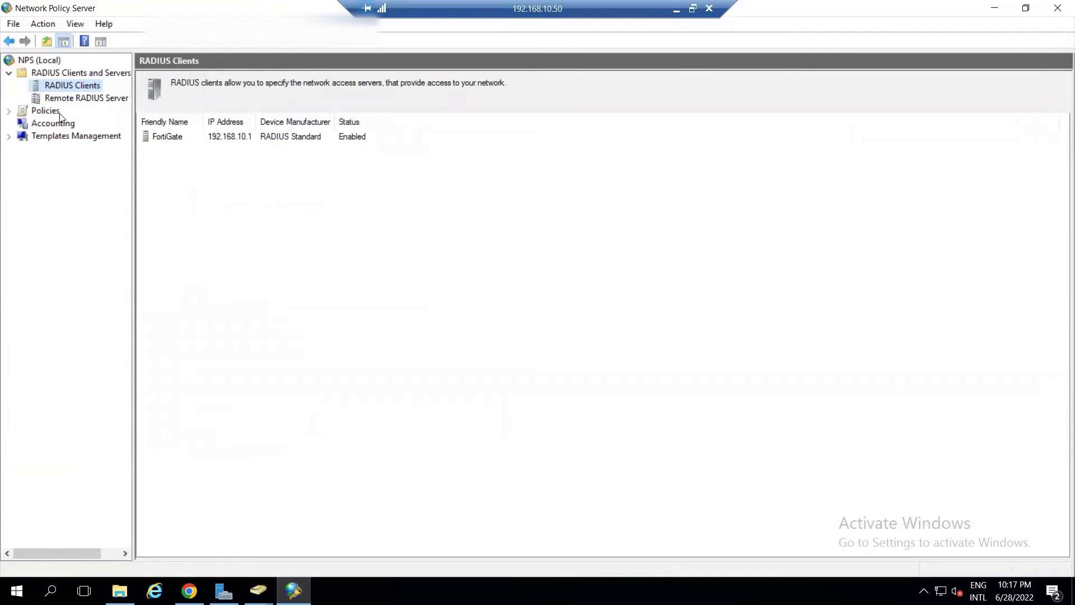
- Start a new connection request policy named Wireless
click(9, 111)
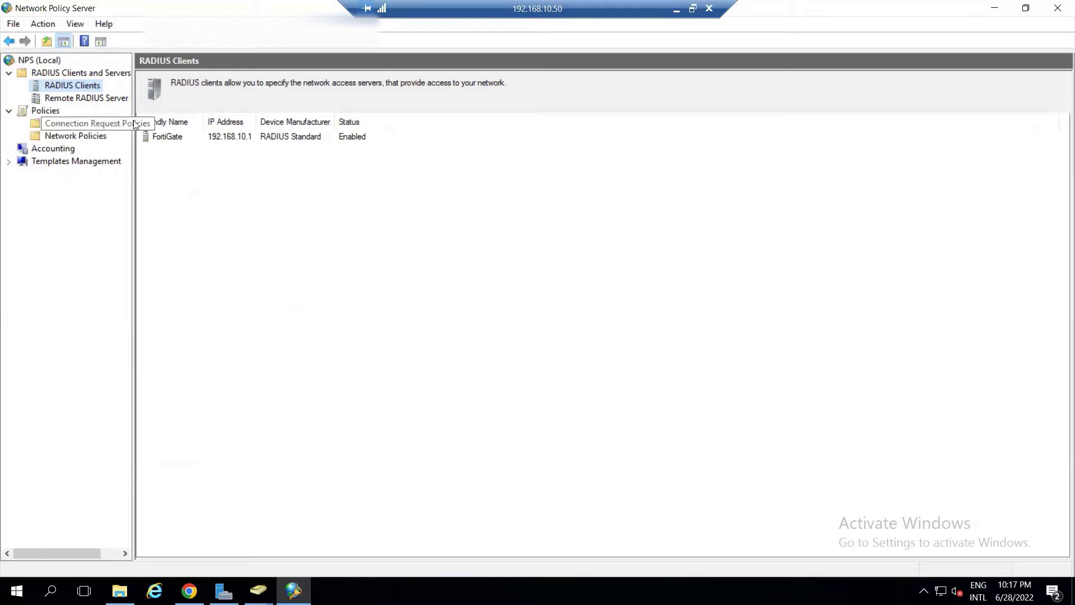
drag(135, 120, 229, 124)
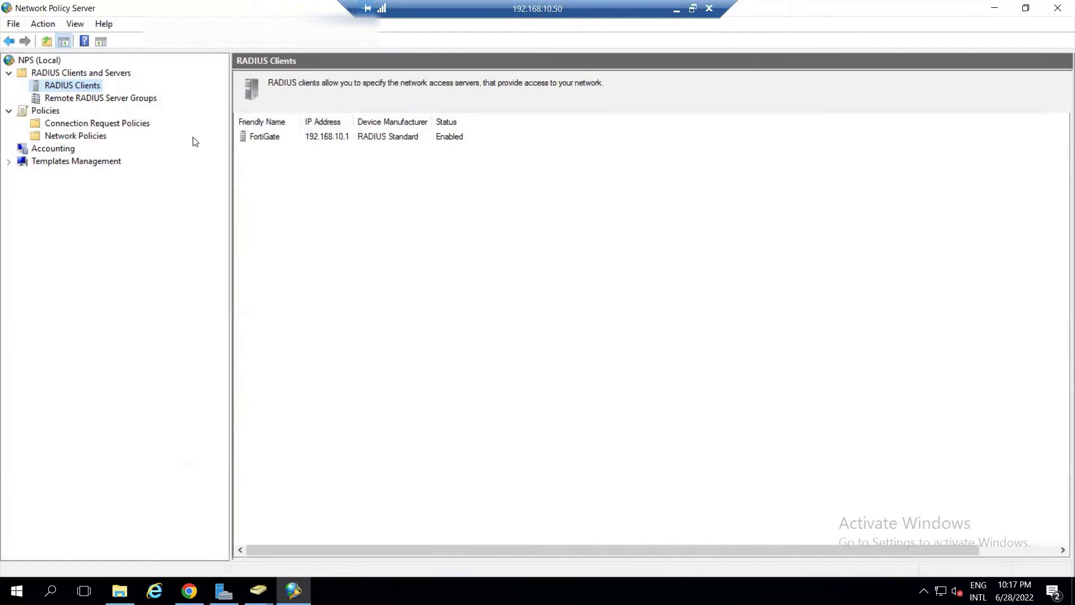
click(91, 124)
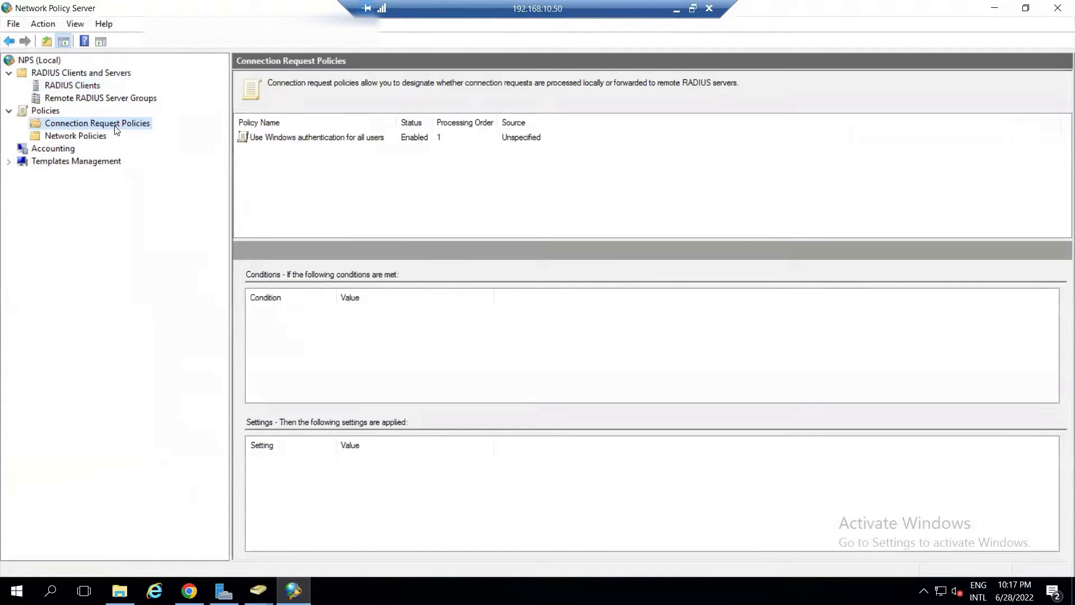
right_click(115, 126)
click(152, 141)
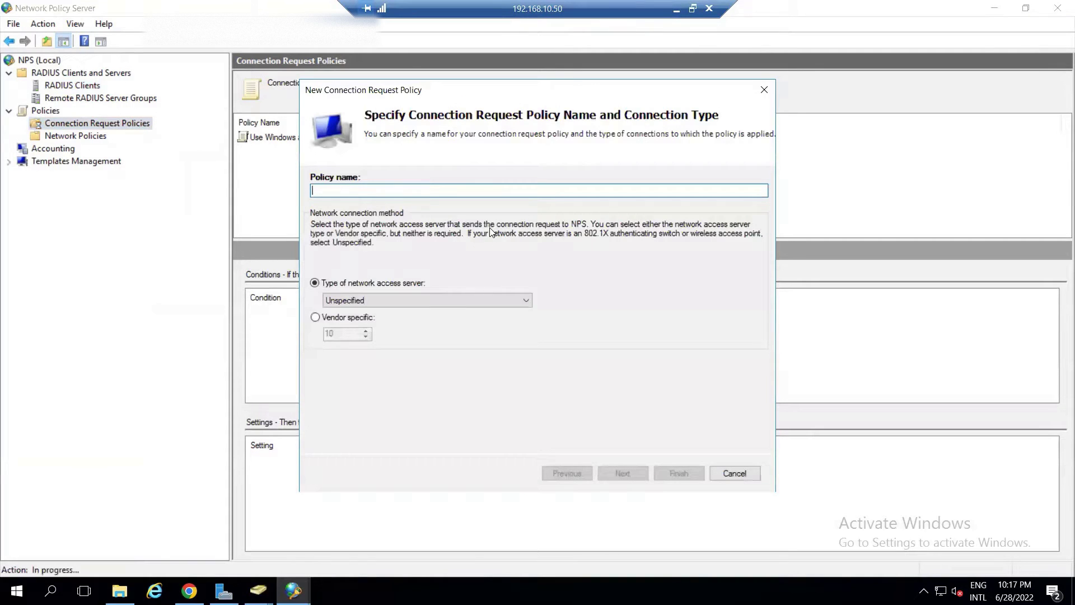
text(Wireless)
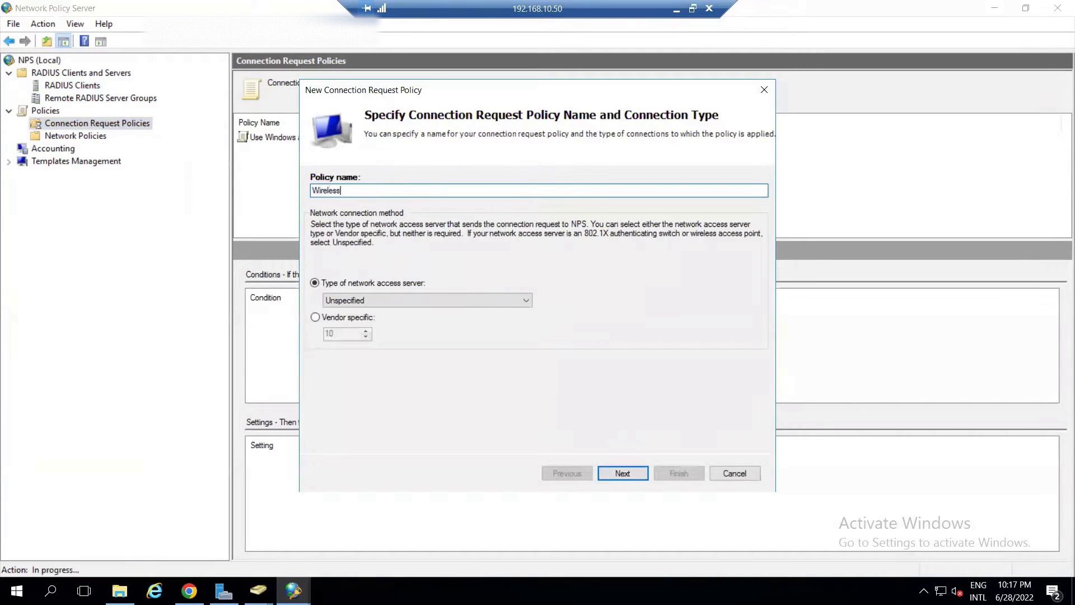
click(632, 476)
- Add a Client IPv4 Address condition of 192.168.10.1 and continue to forwarding
click(623, 423)
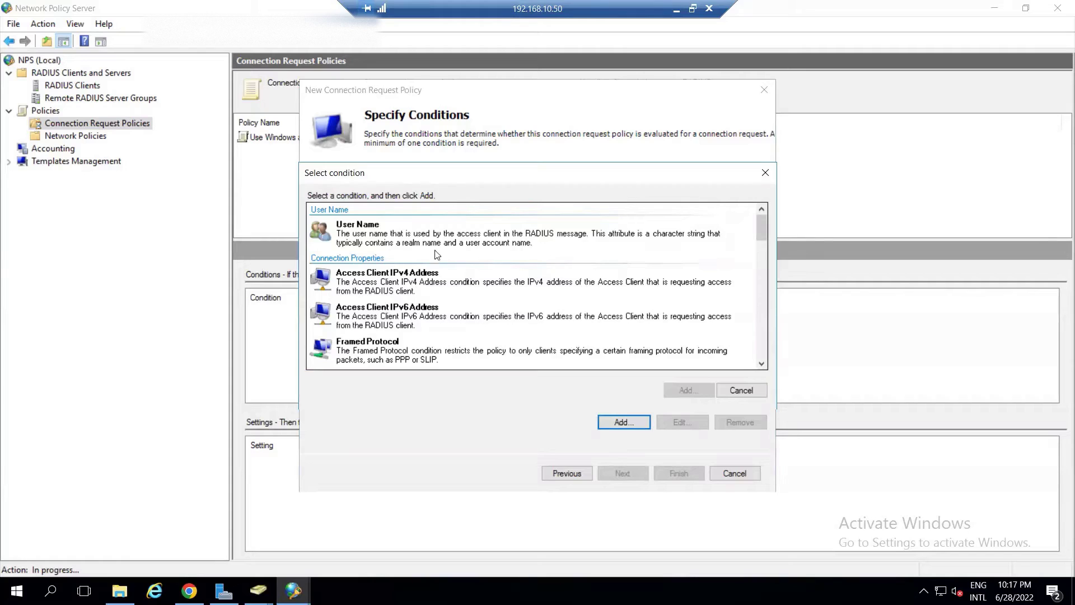
scroll(462, 261, down, 3)
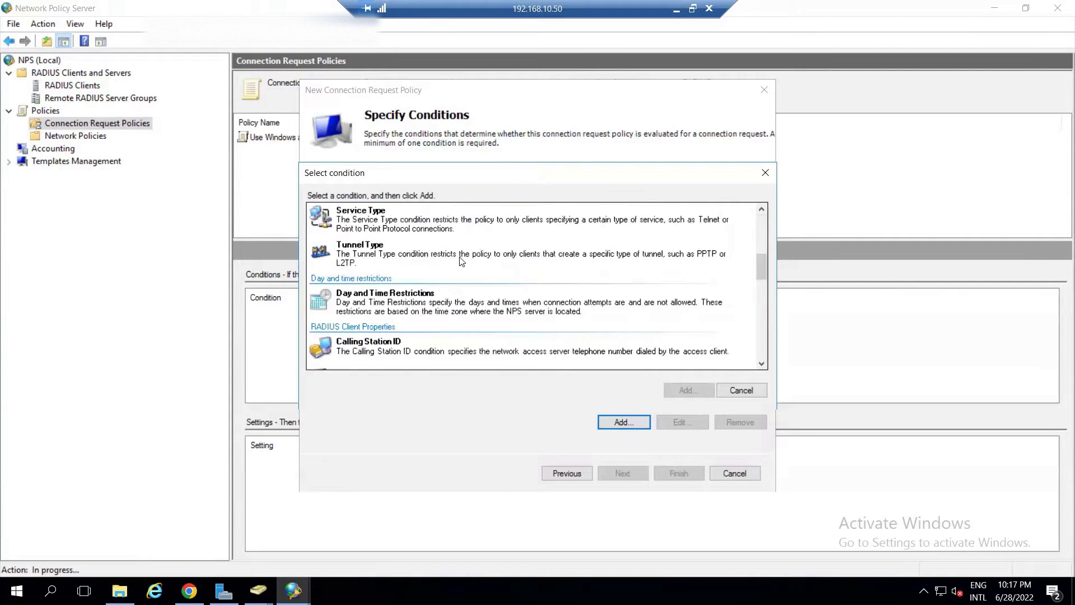
scroll(461, 261, down, 9)
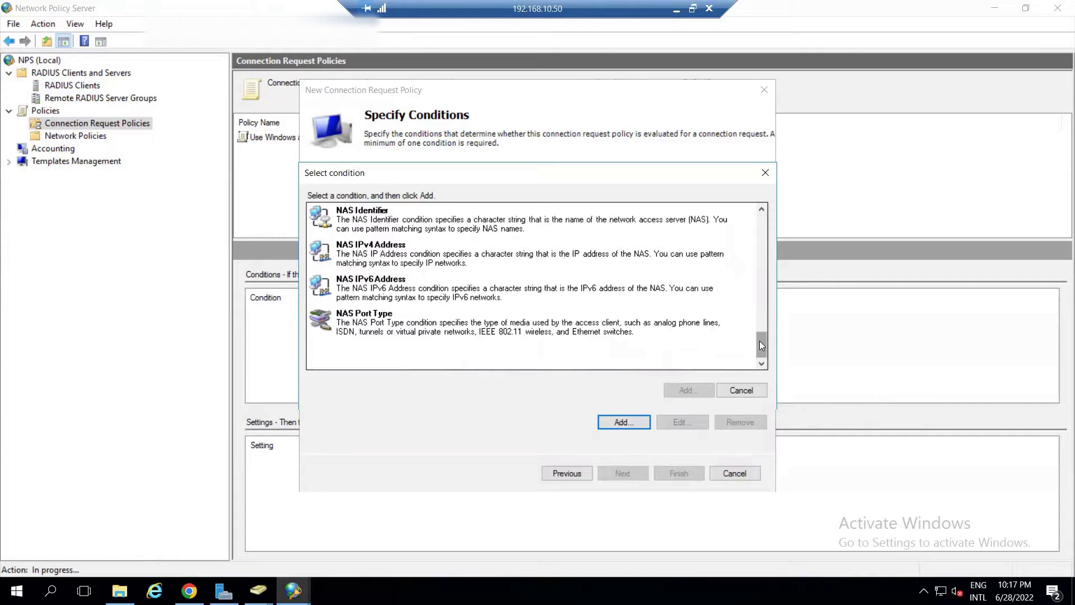
drag(757, 339, 760, 308)
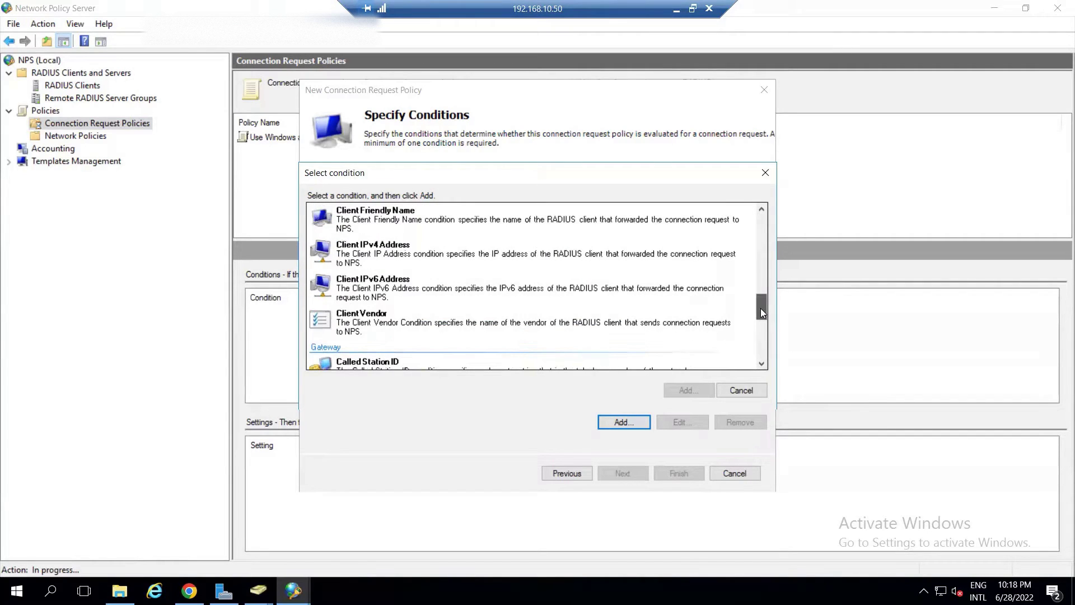
click(499, 268)
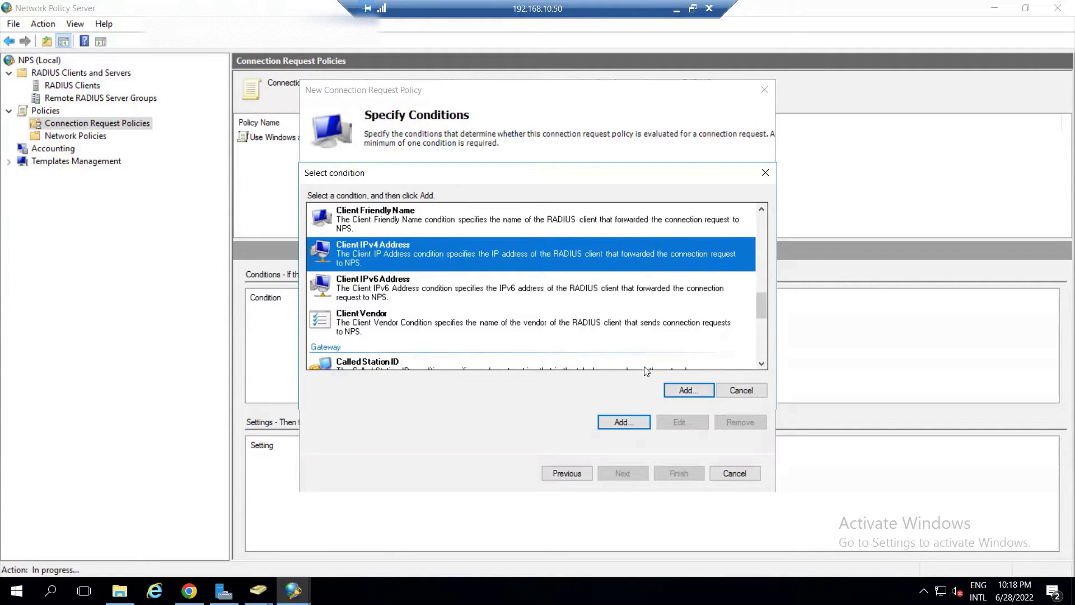
click(688, 392)
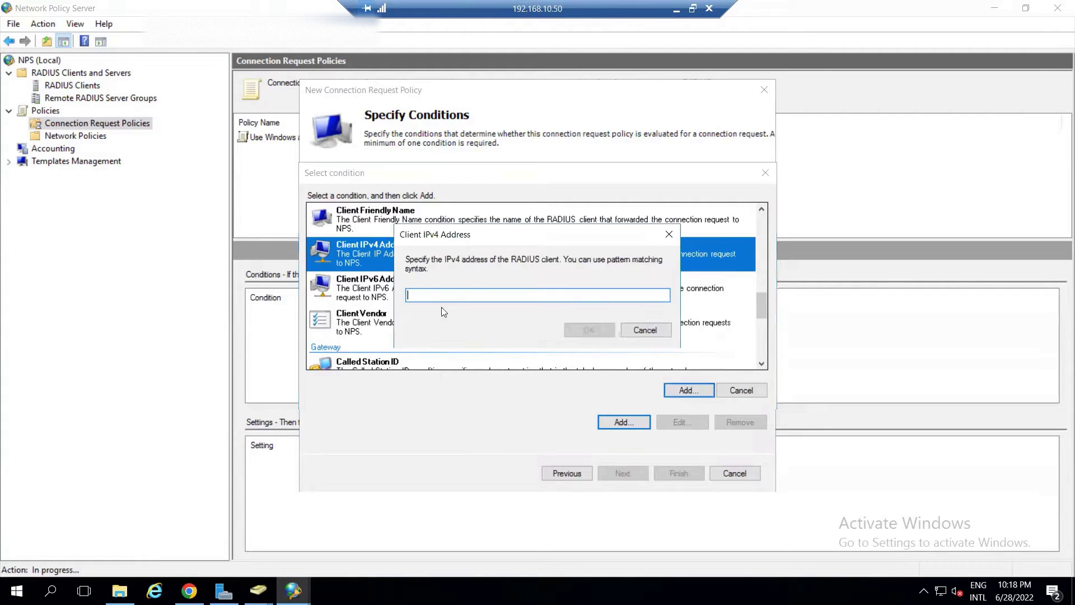
text(192)
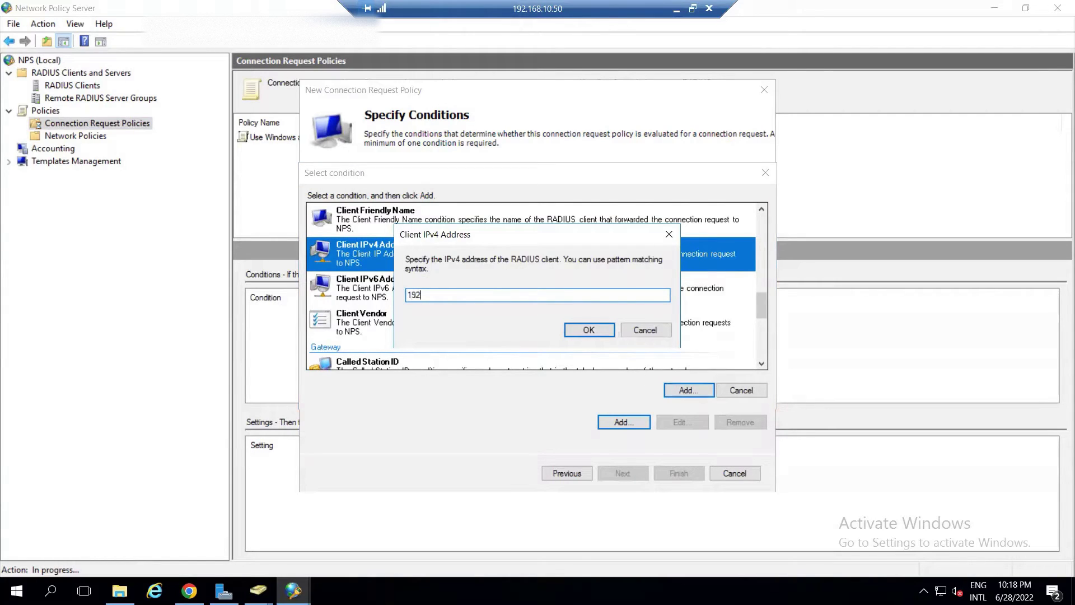
text(.168.10.1)
click(588, 331)
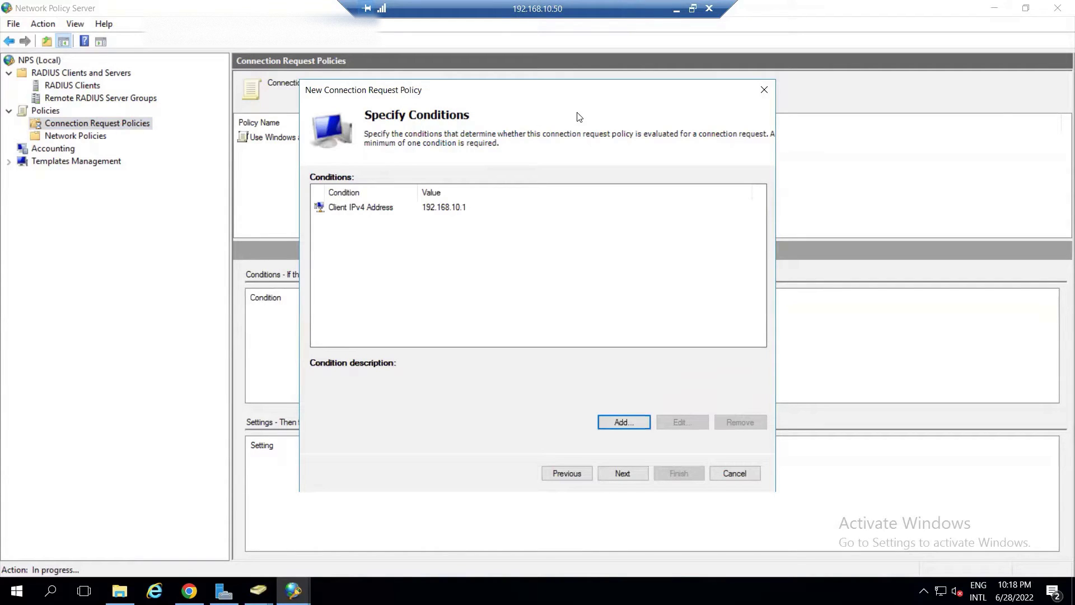
drag(534, 92, 634, 85)
click(723, 468)
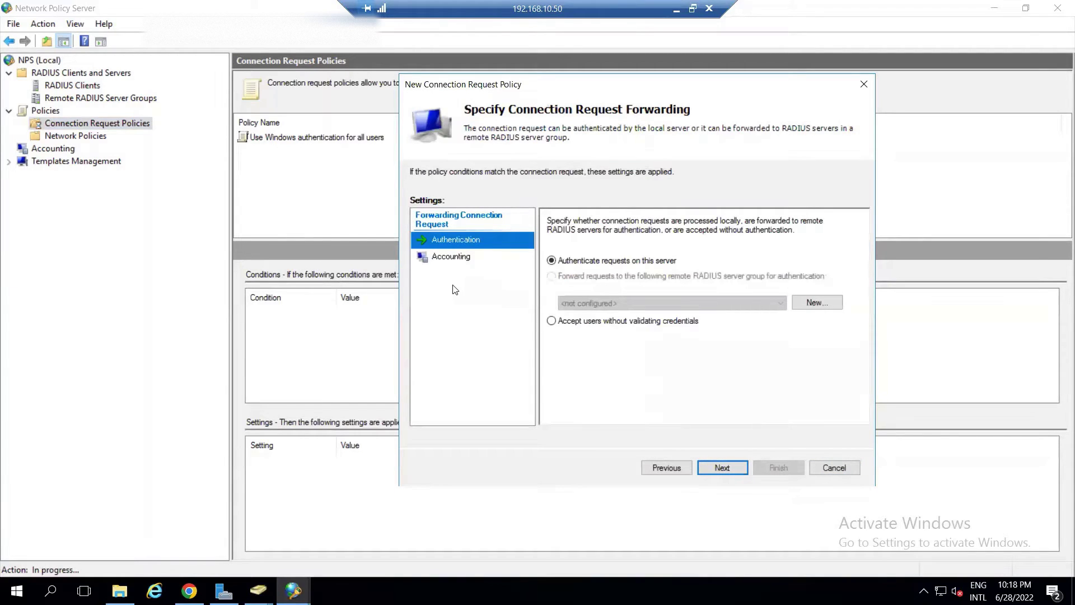
- Override authentication methods, adding Protected EAP (PEAP) and allowing MS-CHAP v2 password changes
click(721, 467)
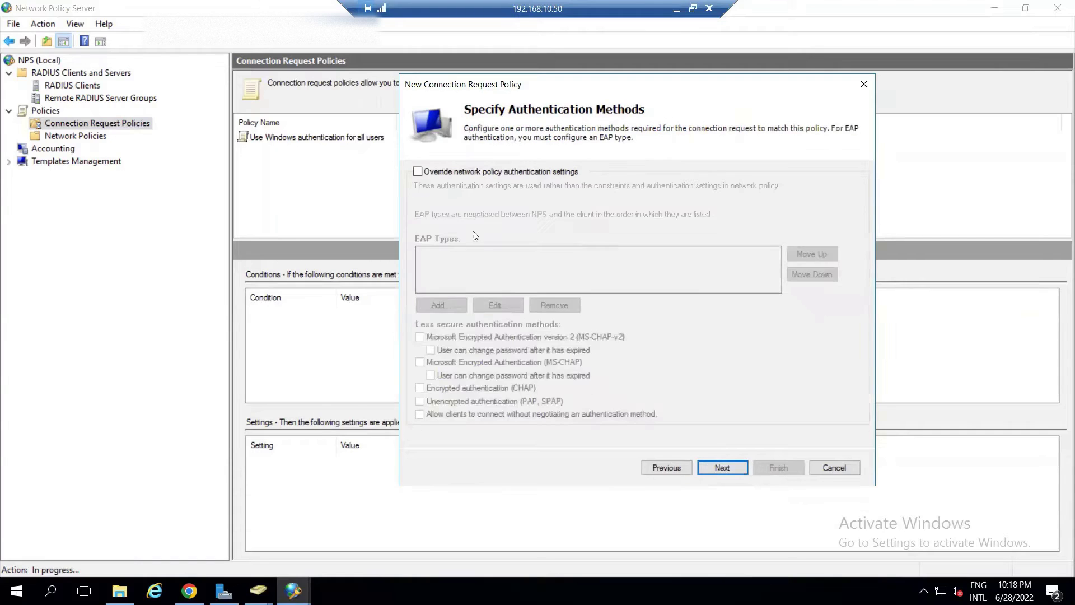
click(424, 174)
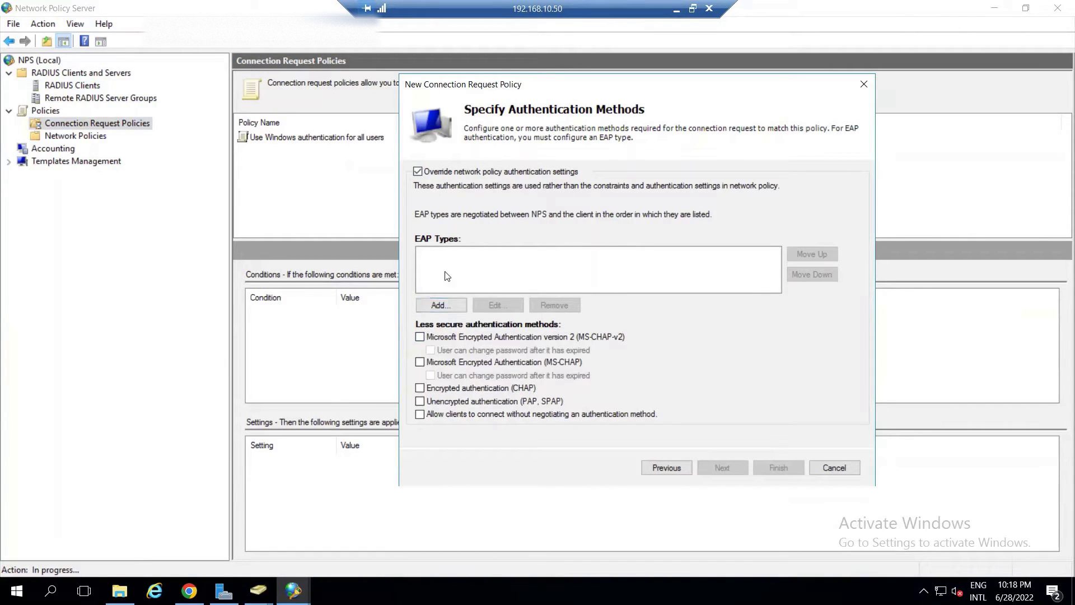
click(446, 306)
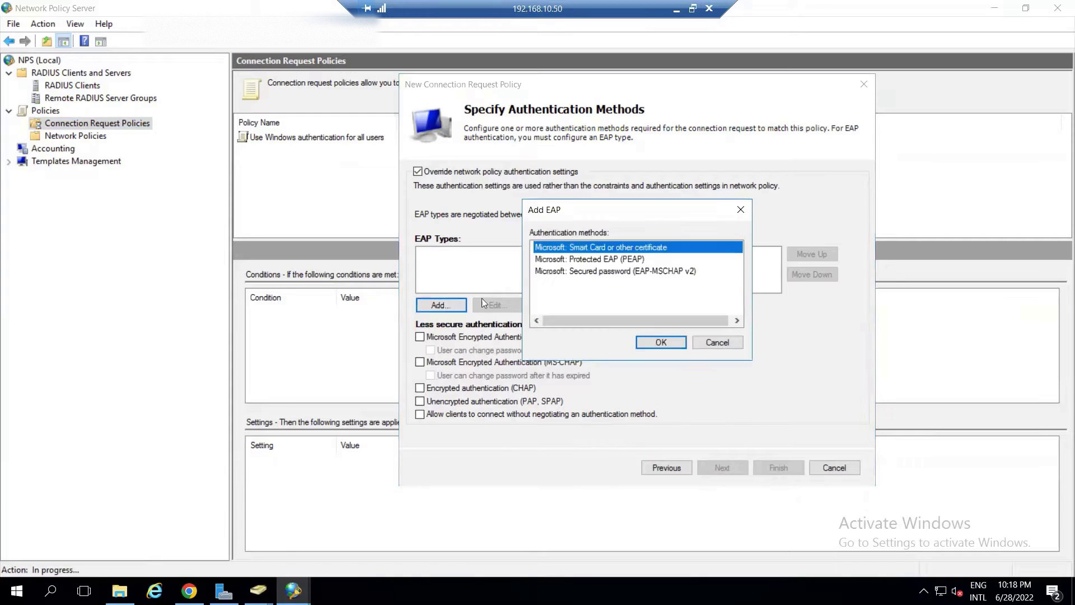
click(564, 262)
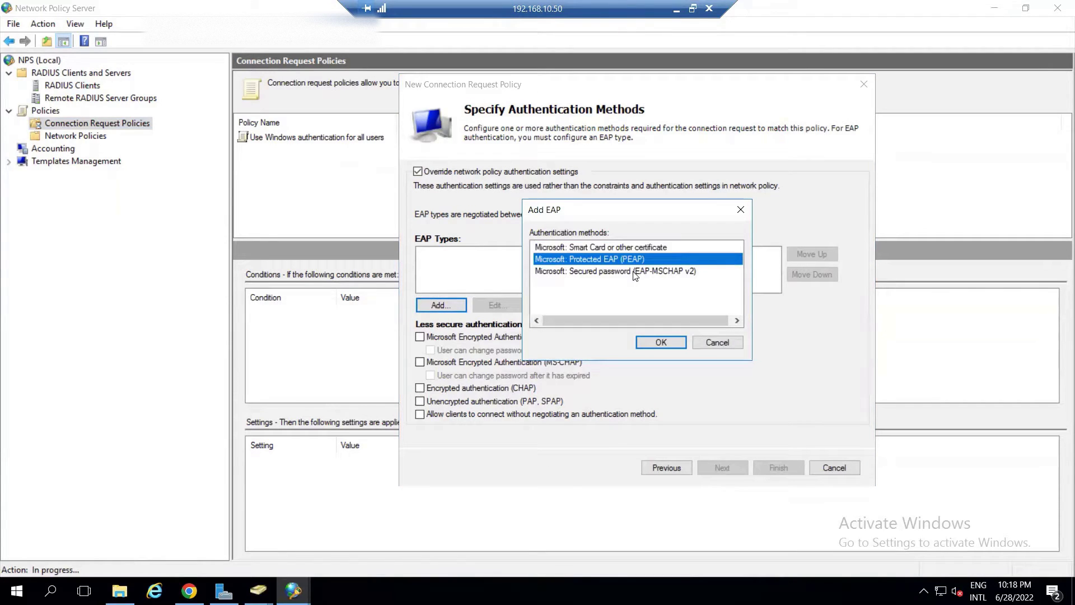
click(661, 343)
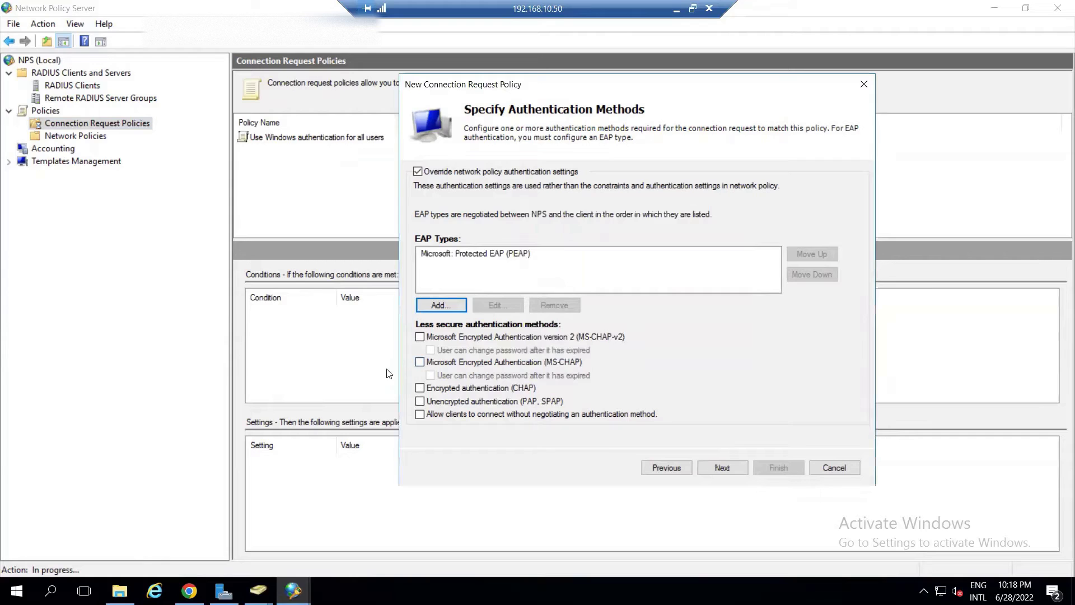
click(430, 351)
click(420, 362)
click(420, 363)
- Finish the wizard to create the Wireless connection request policy
click(723, 469)
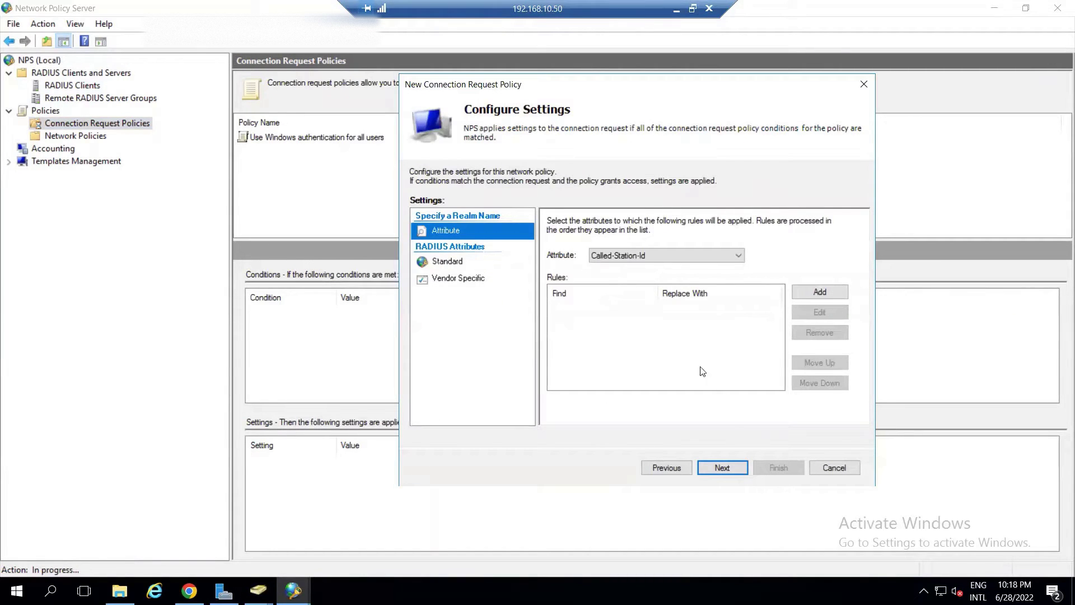
click(734, 468)
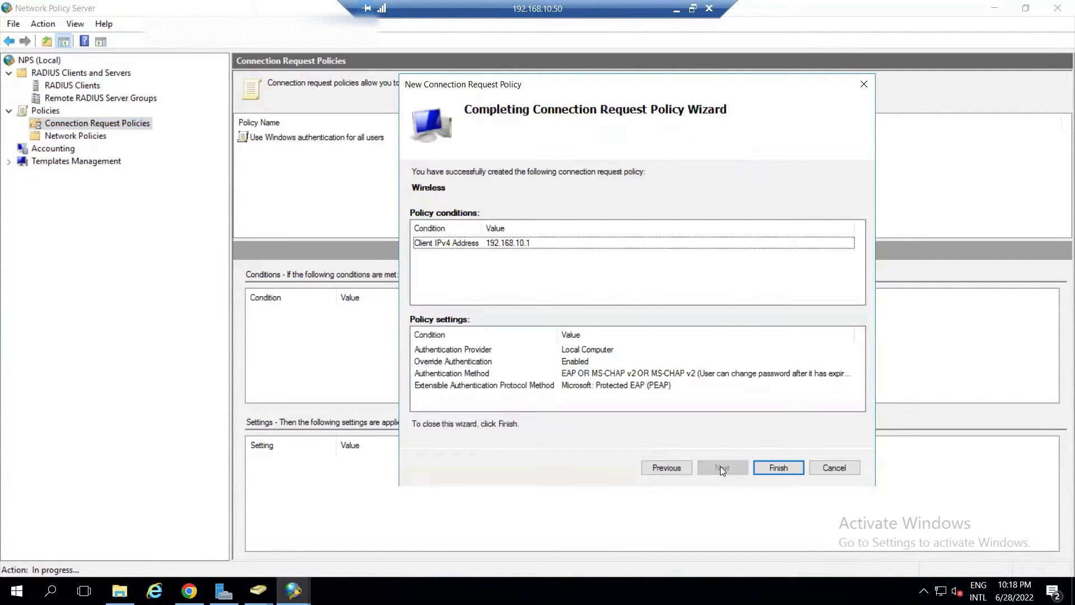
click(765, 467)
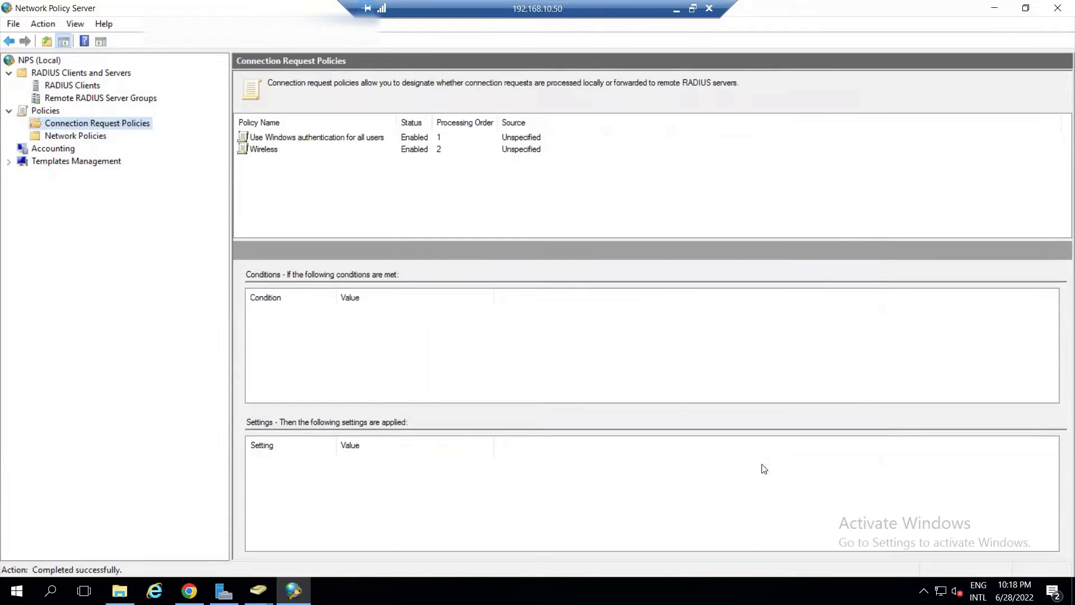
- In the FortiGate client's properties, enter and confirm a new shared secret, then apply and save
click(86, 88)
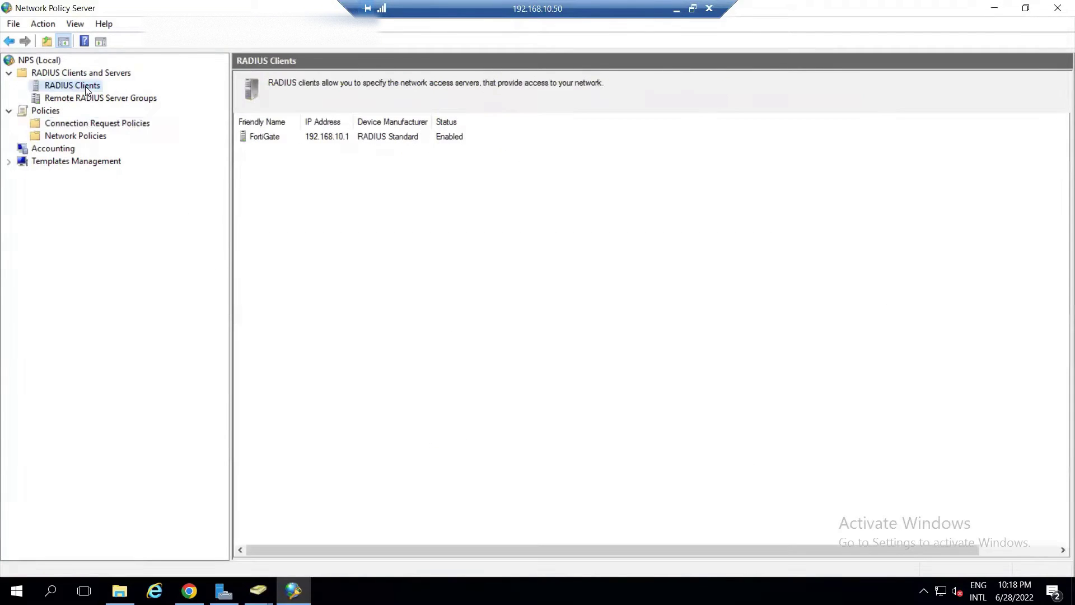
click(316, 142)
double_click(316, 140)
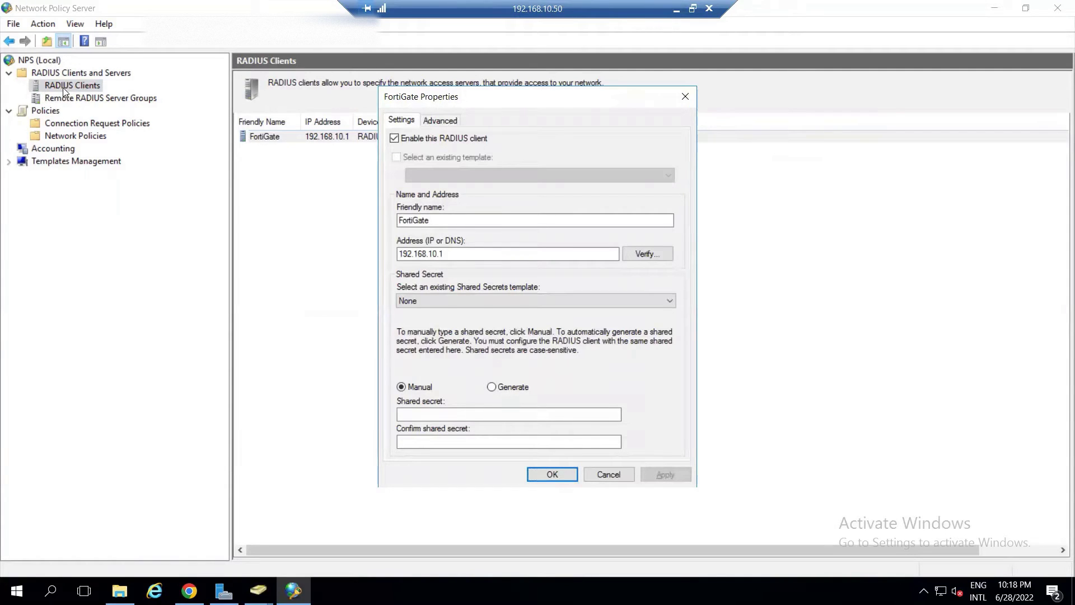
click(412, 412)
click(433, 416)
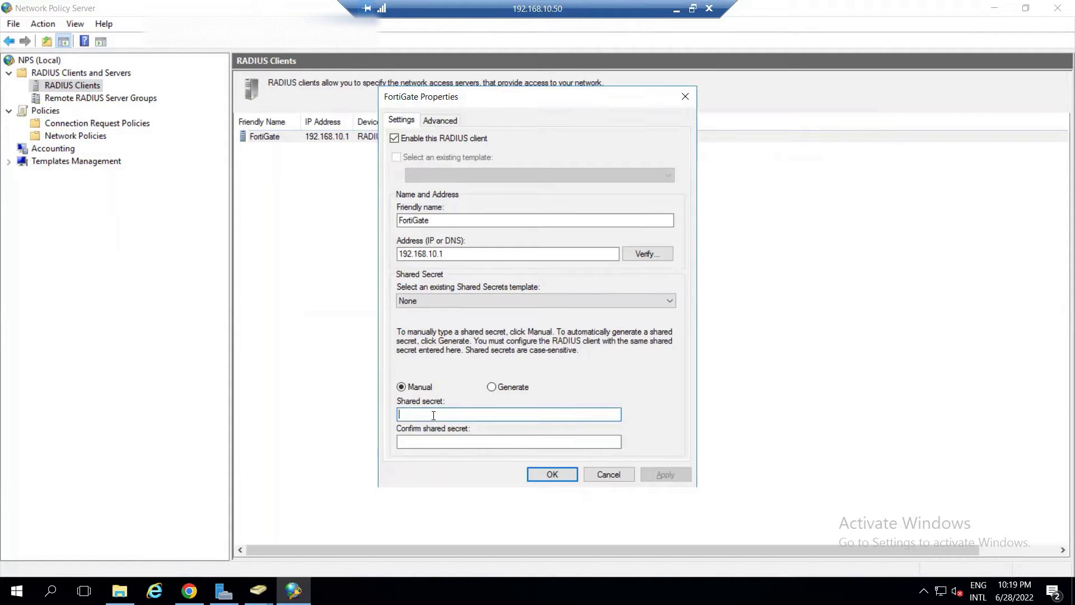
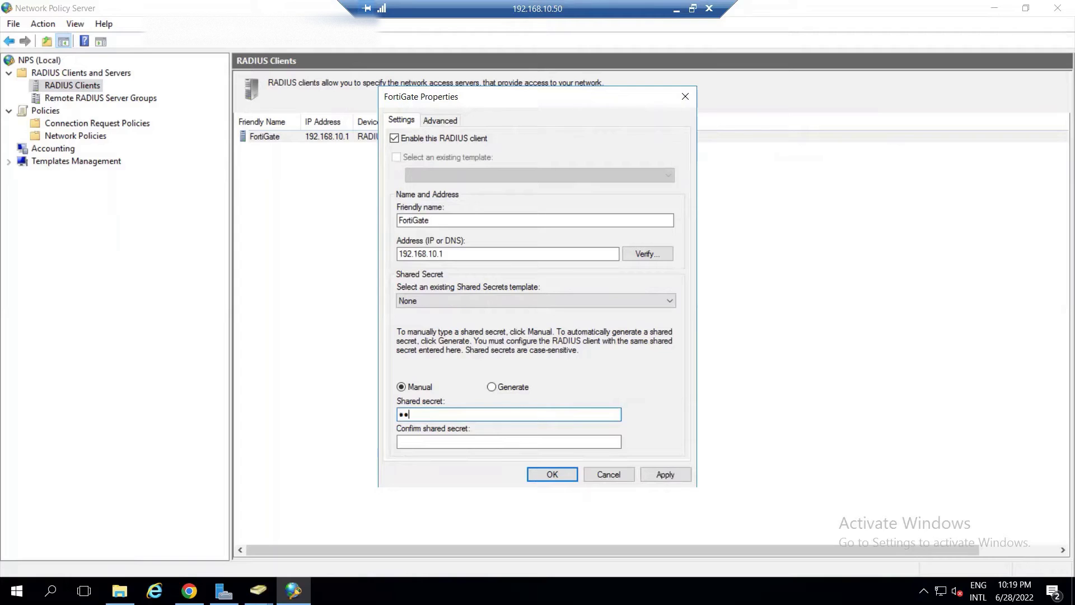
key(Tab)
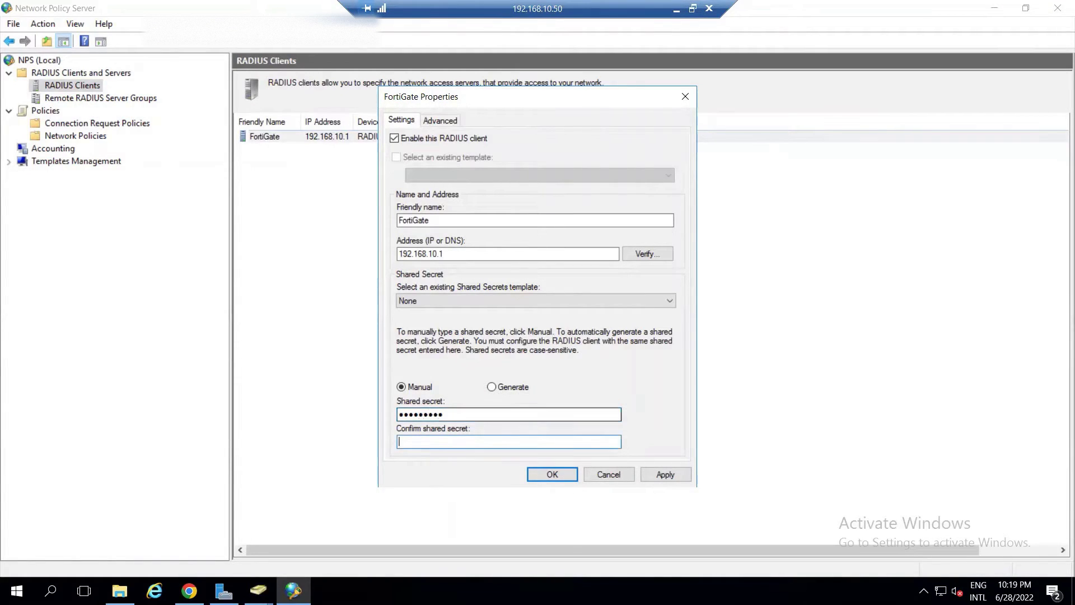
click(653, 475)
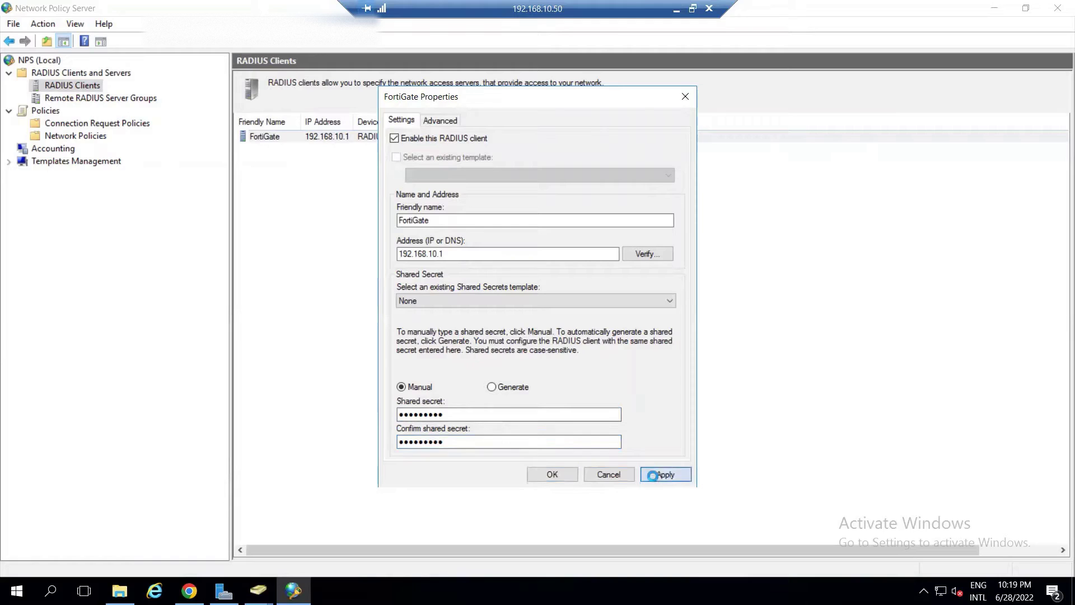
click(555, 477)
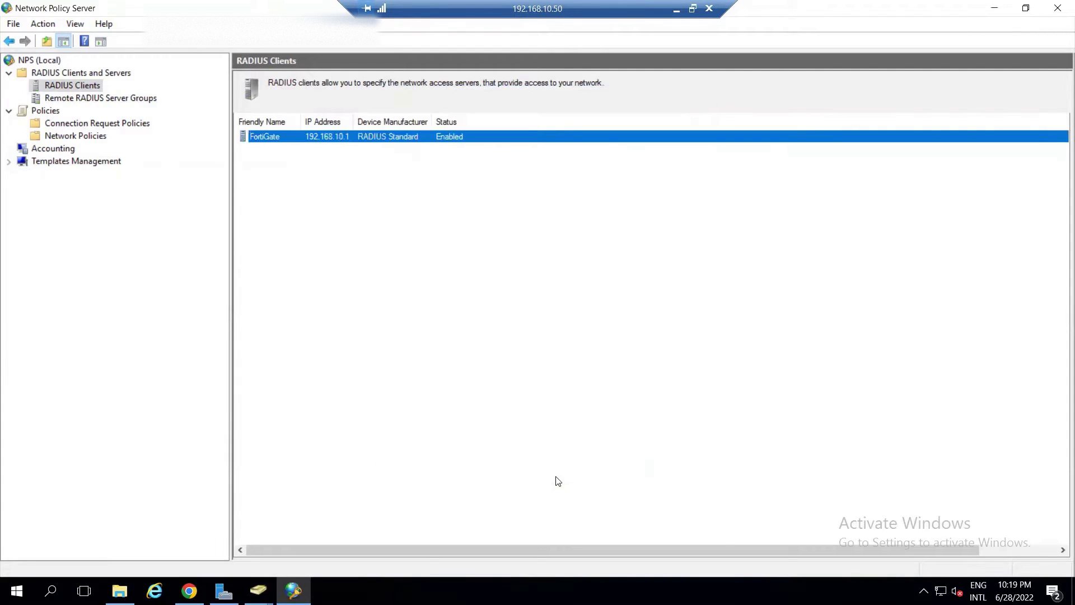
- Move the Wireless connection request policy up to processing order 1
click(92, 126)
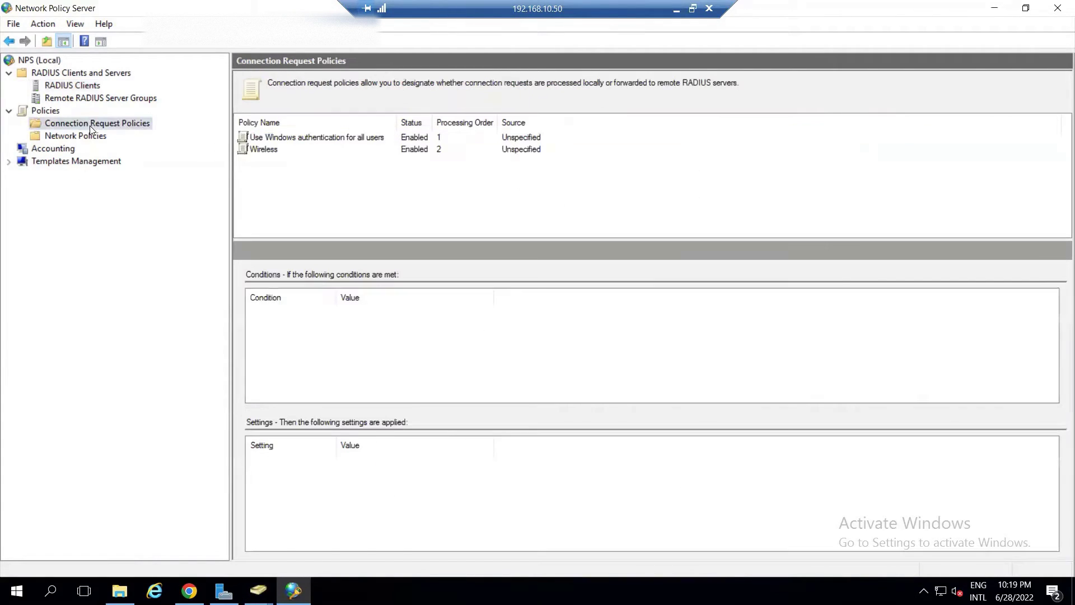
click(76, 85)
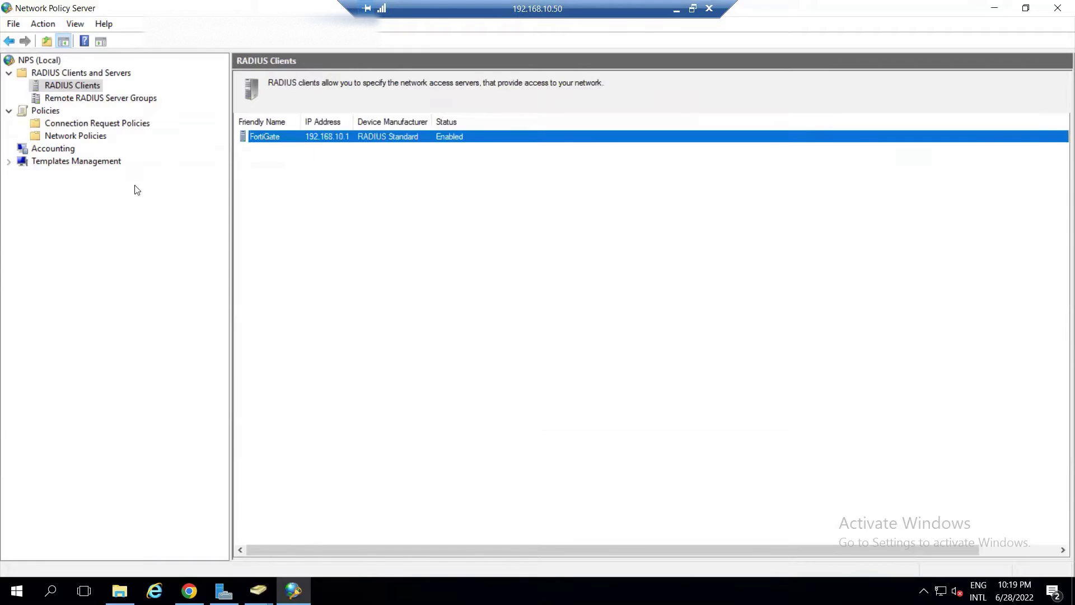
click(109, 128)
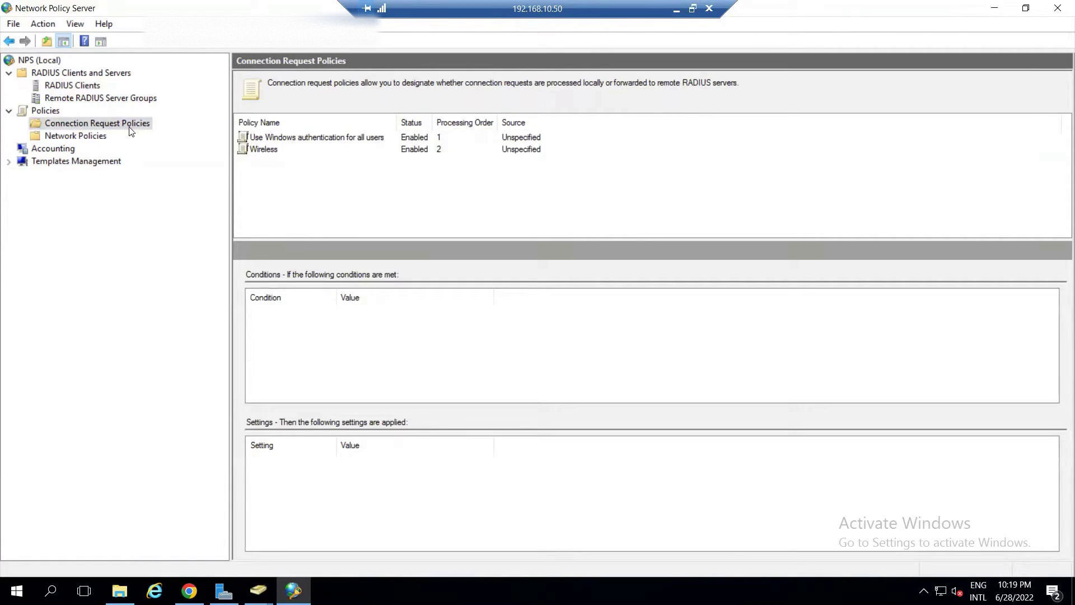
click(261, 150)
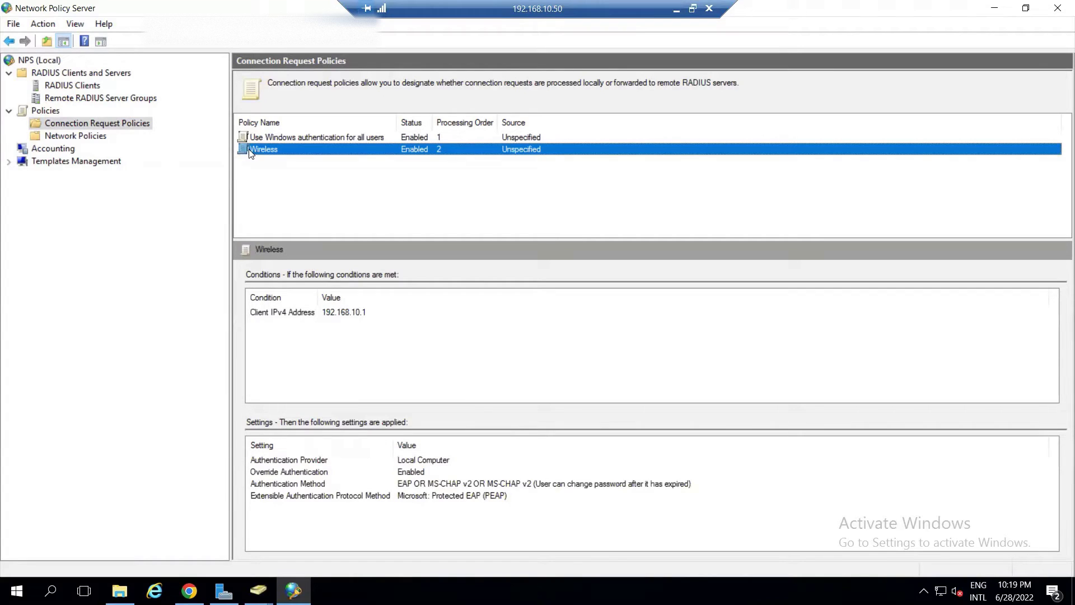
right_click(250, 151)
key(Escape)
click(250, 138)
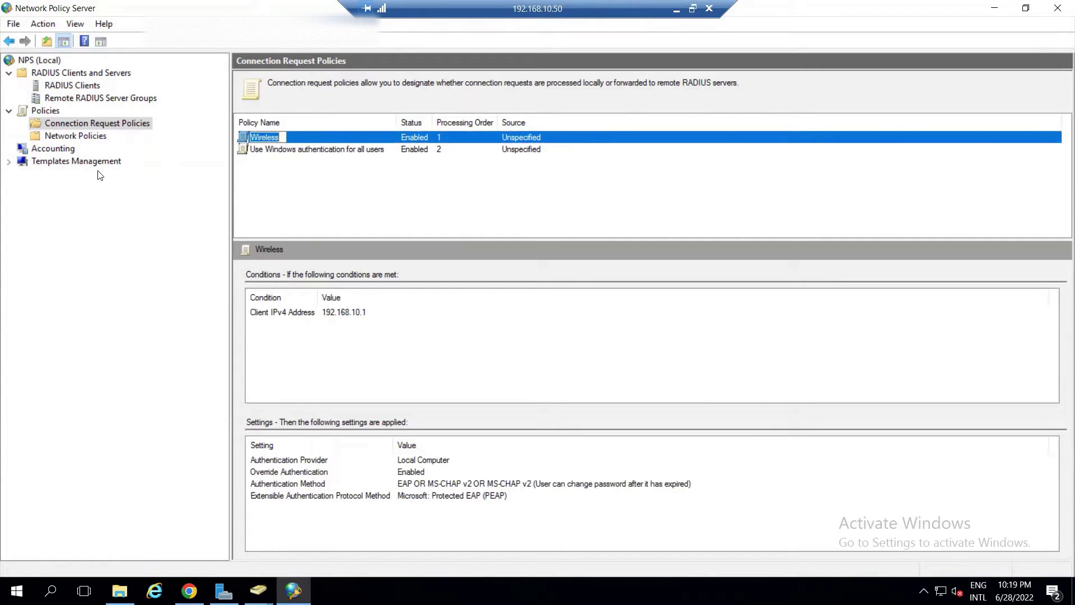
click(80, 222)
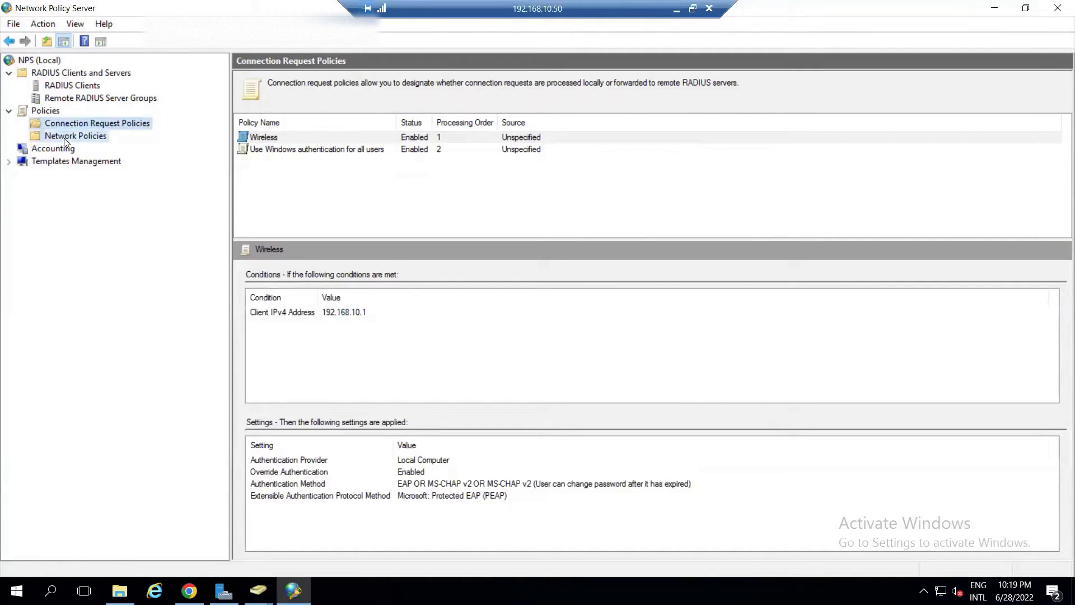
click(64, 138)
- Create a new network policy named 'Wi…' and add a Windows Groups condition, opening Add Groups
right_click(64, 138)
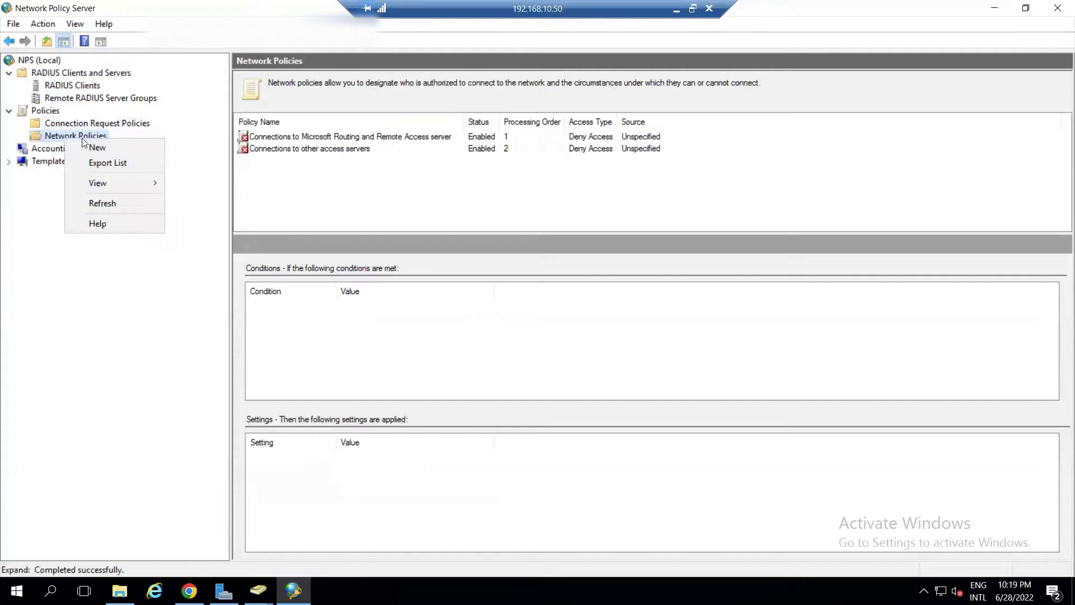
click(116, 145)
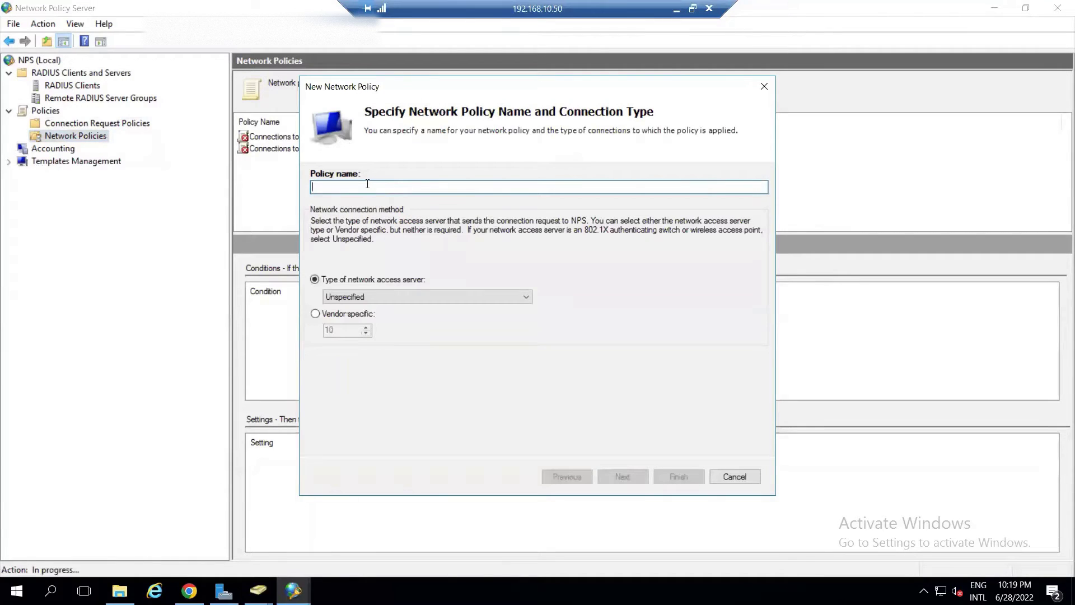
text(Wi-fi)
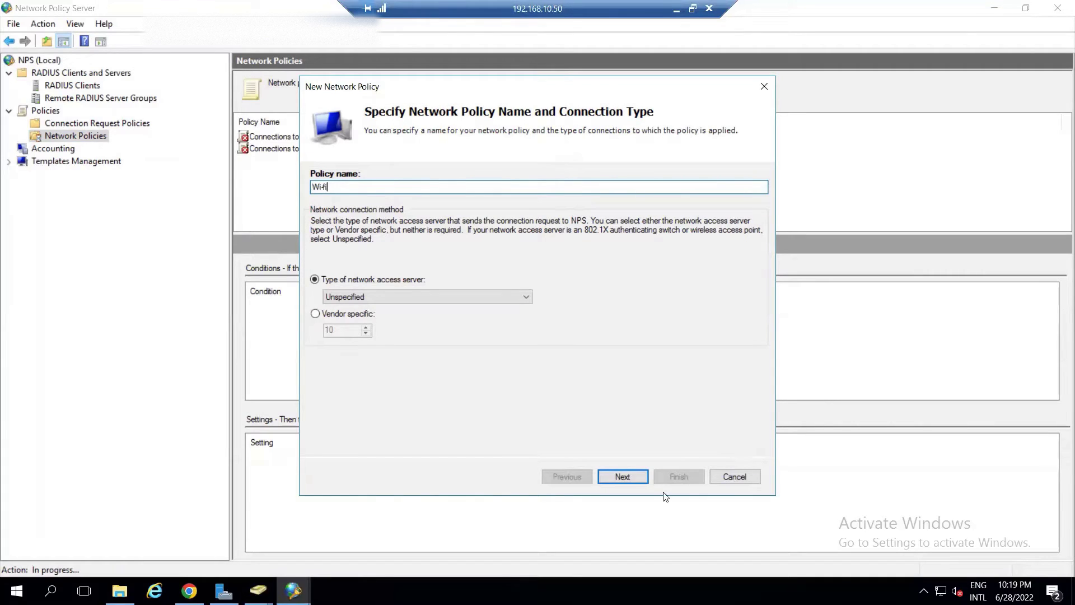
click(622, 476)
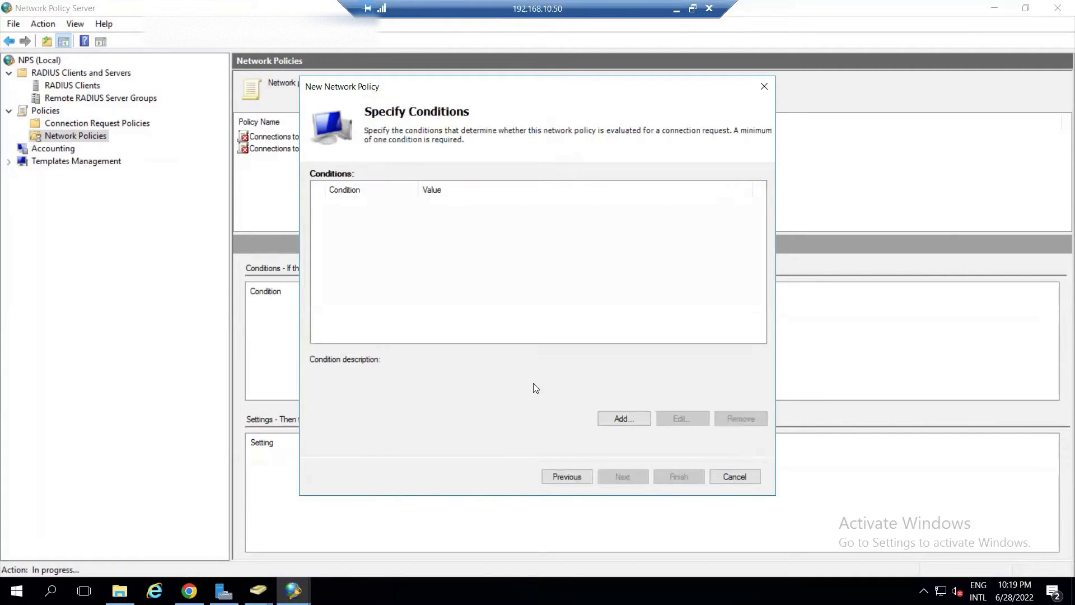
click(623, 418)
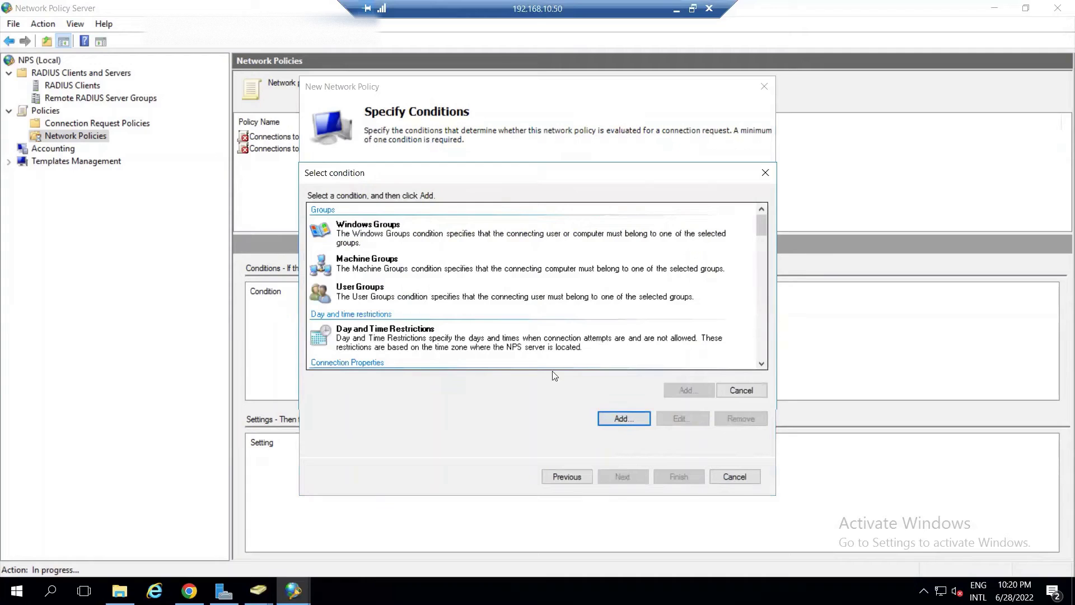
click(427, 239)
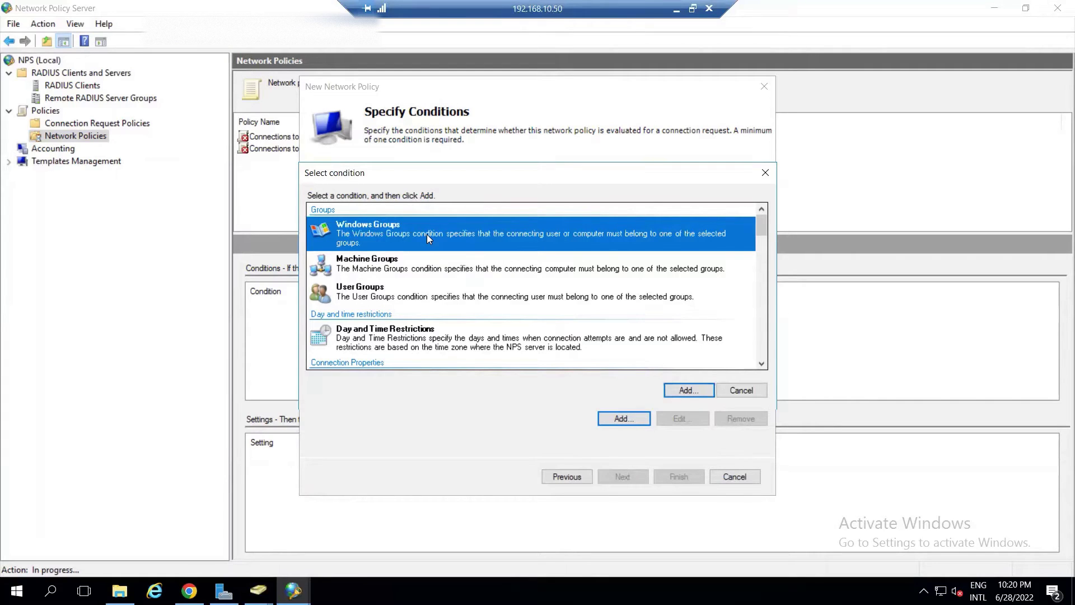
click(678, 391)
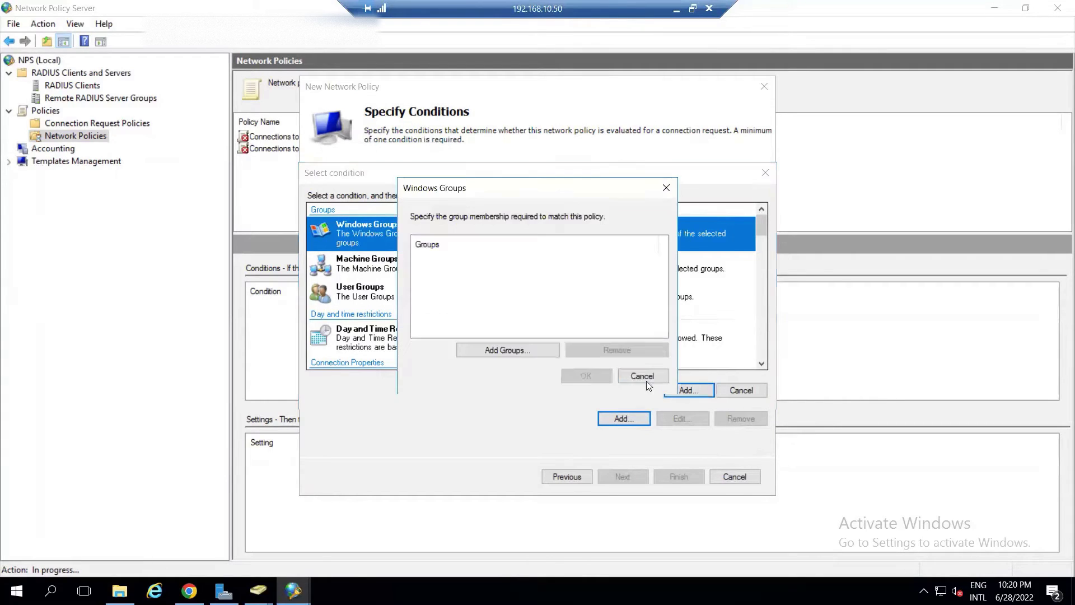
click(528, 349)
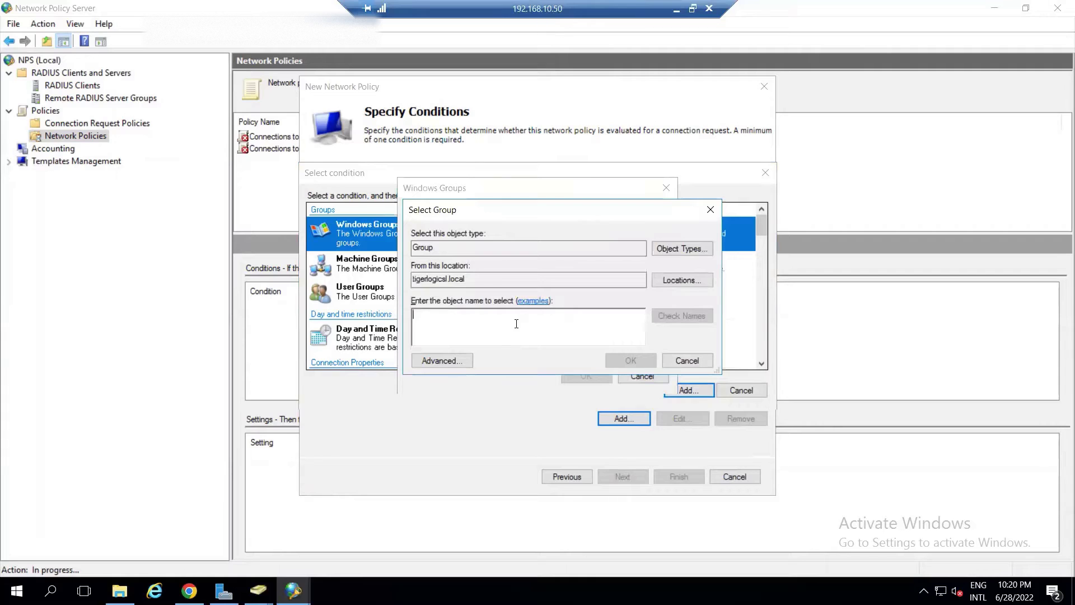
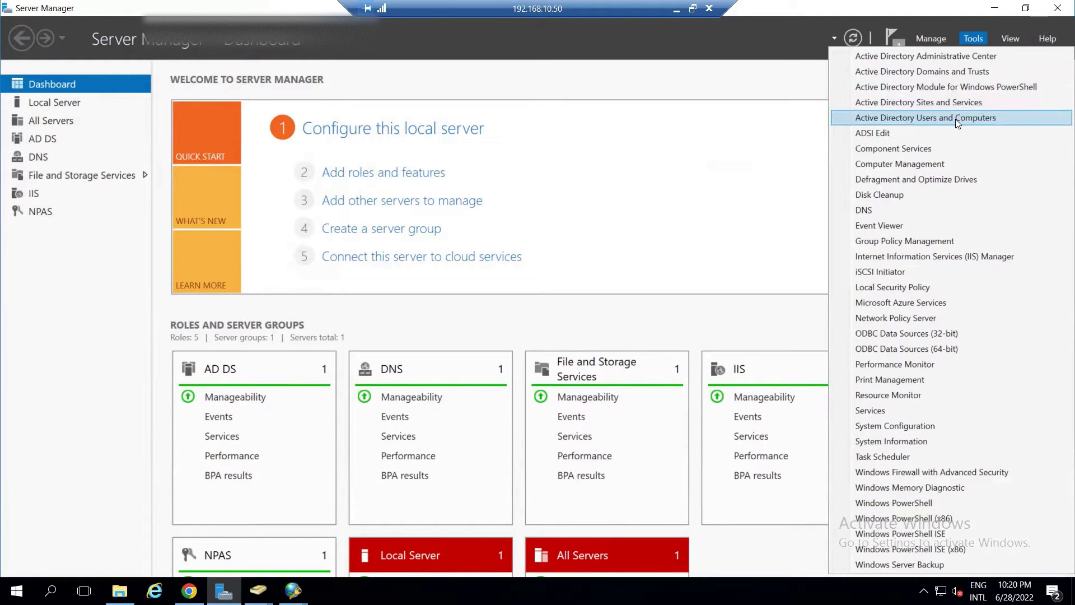
- In Active Directory Users and Computers, locate the Wifi security group under Users
click(957, 122)
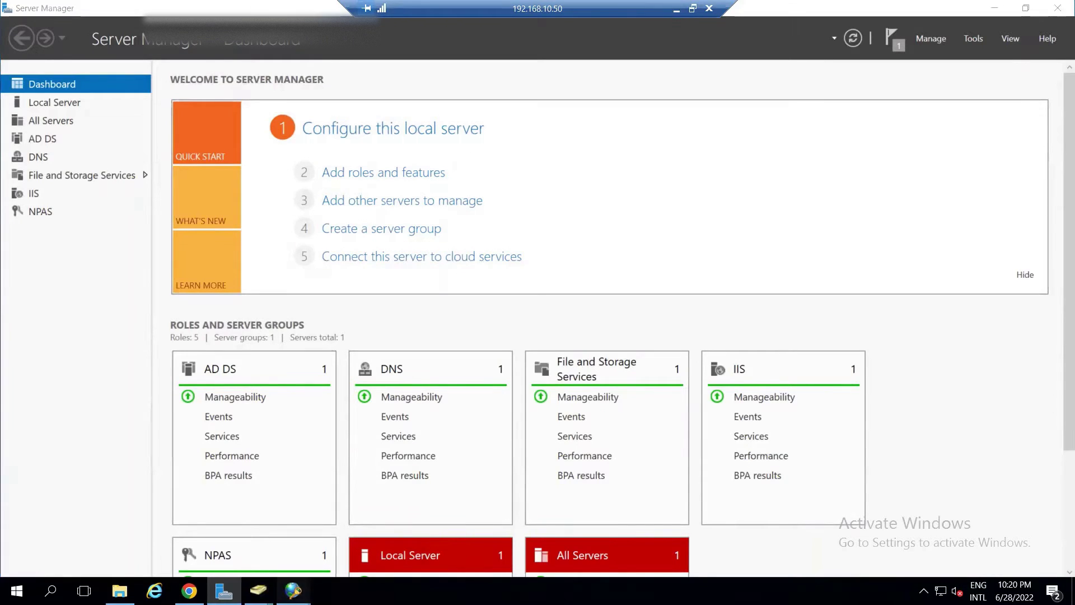
click(293, 590)
mouse_move(258, 591)
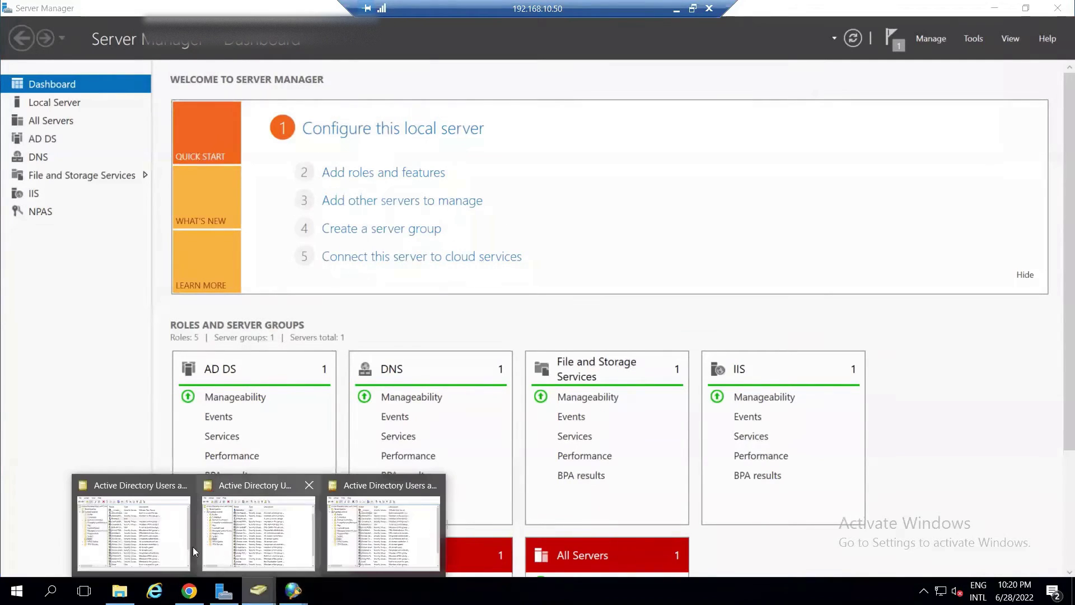
click(162, 527)
scroll(322, 406, down, 10)
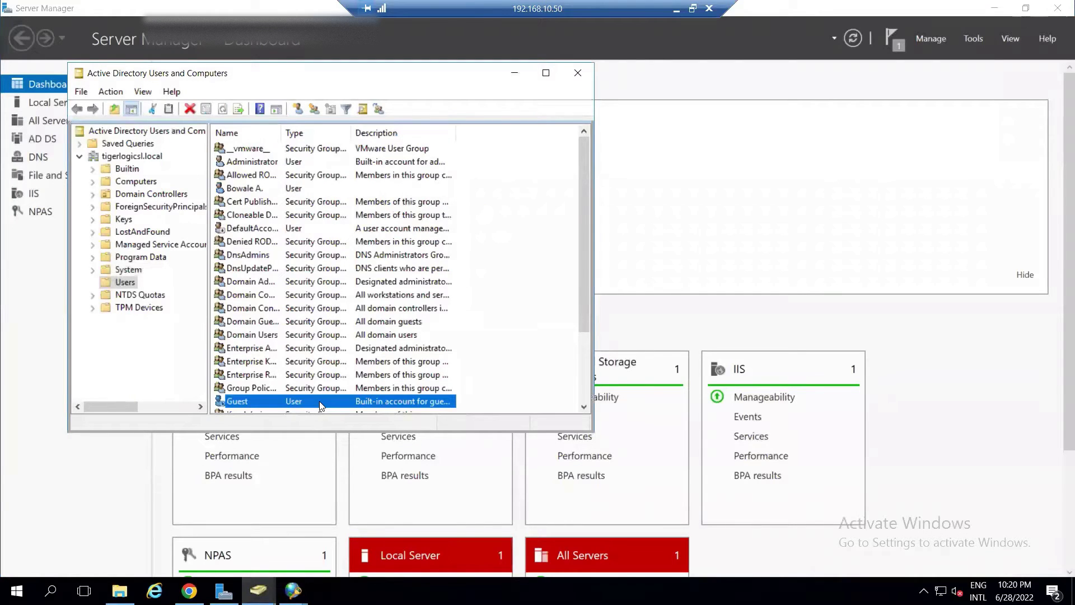
click(322, 406)
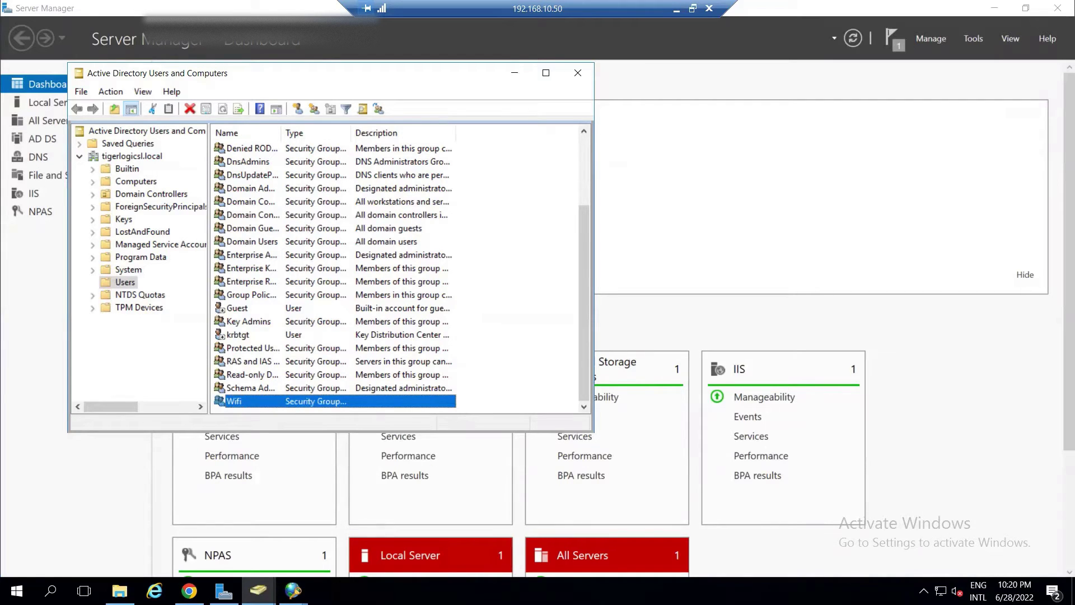
- Minimize Active Directory and return to the New Network Policy wizard
click(258, 591)
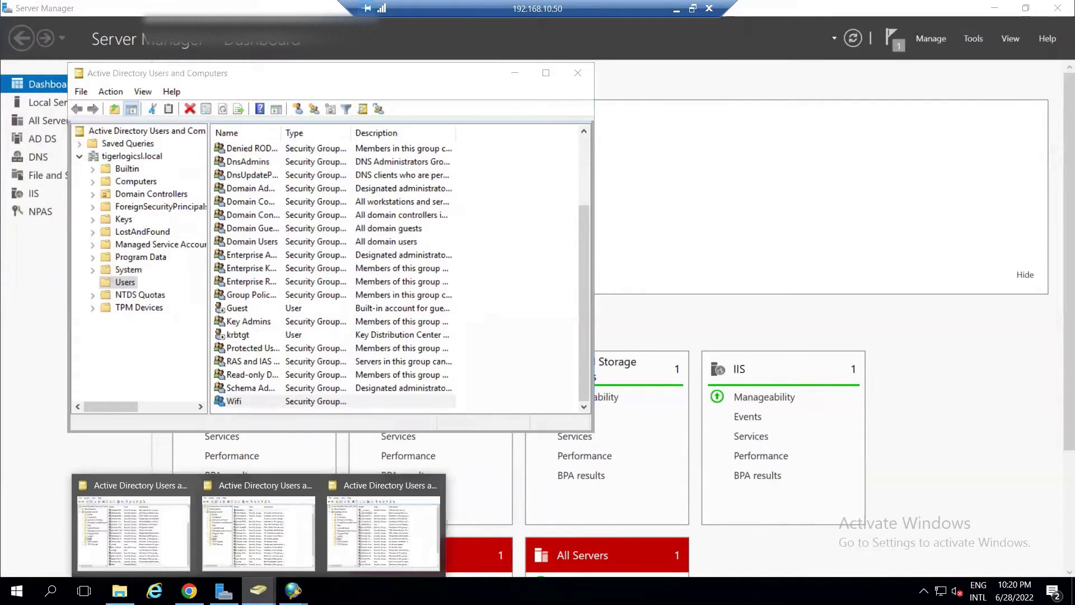
click(223, 590)
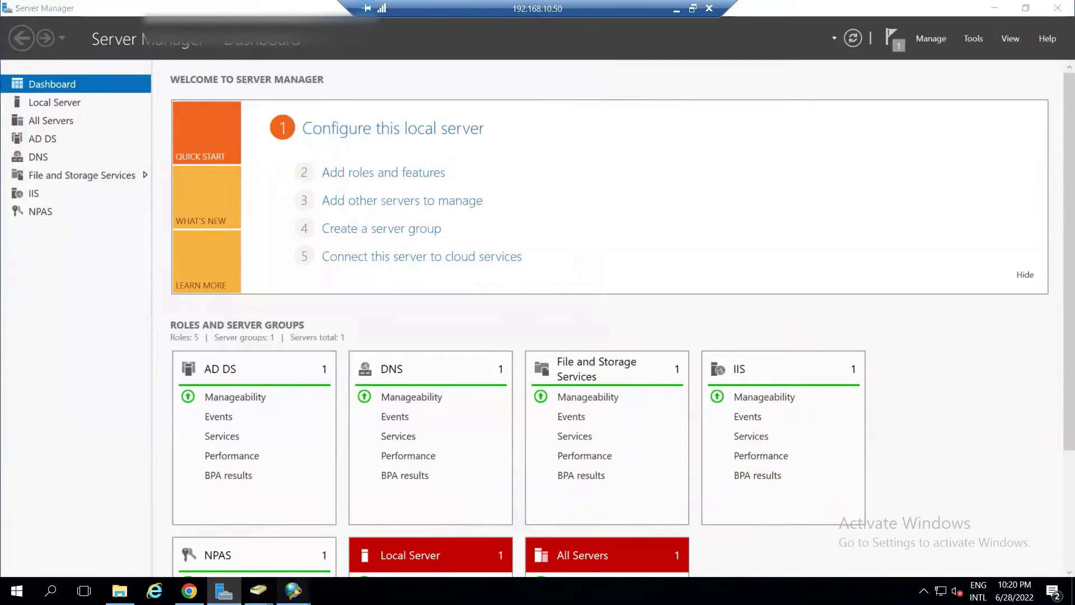
click(293, 591)
click(330, 566)
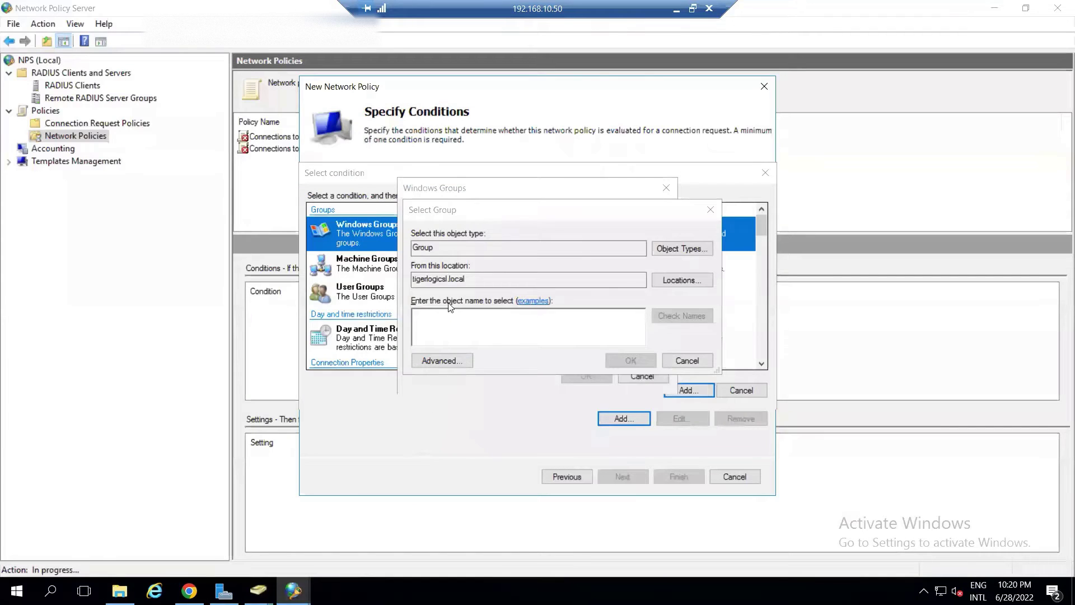
- Add a Windows Groups condition set to the Wifi group
click(550, 335)
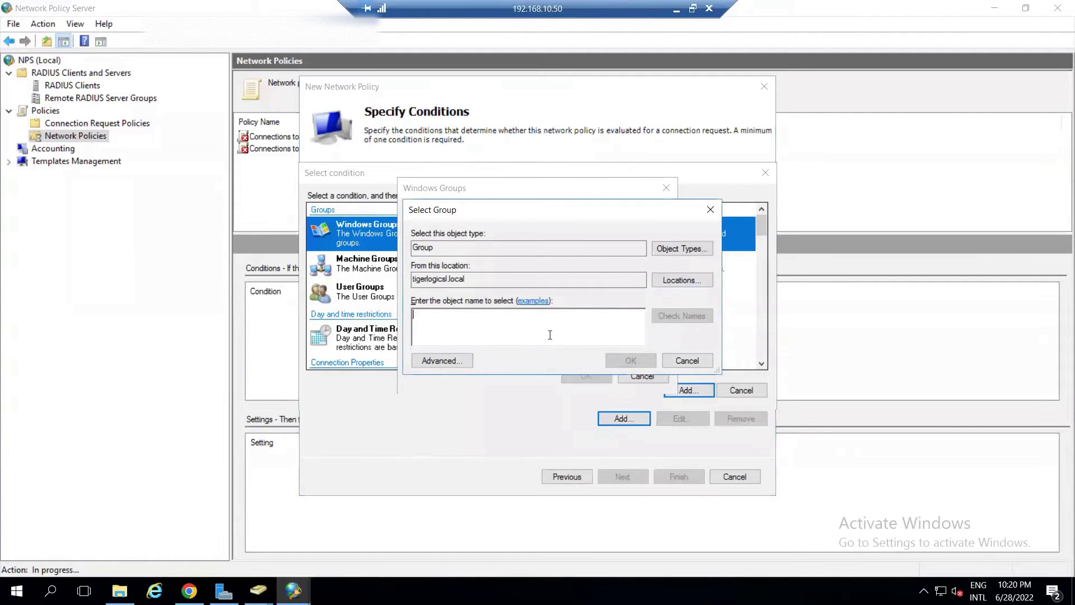
text(wi)
click(702, 318)
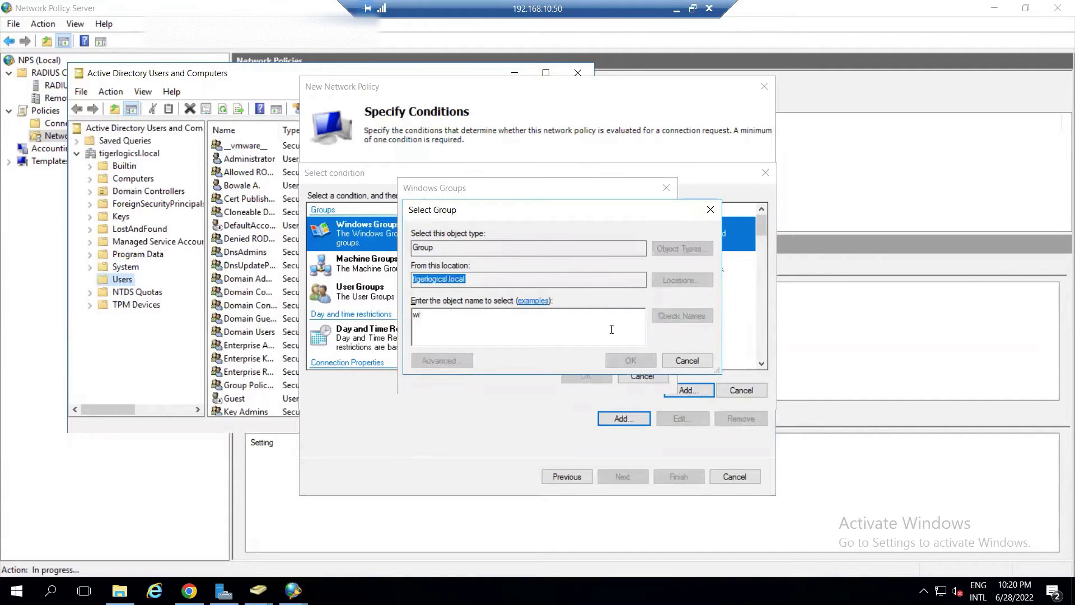
click(644, 361)
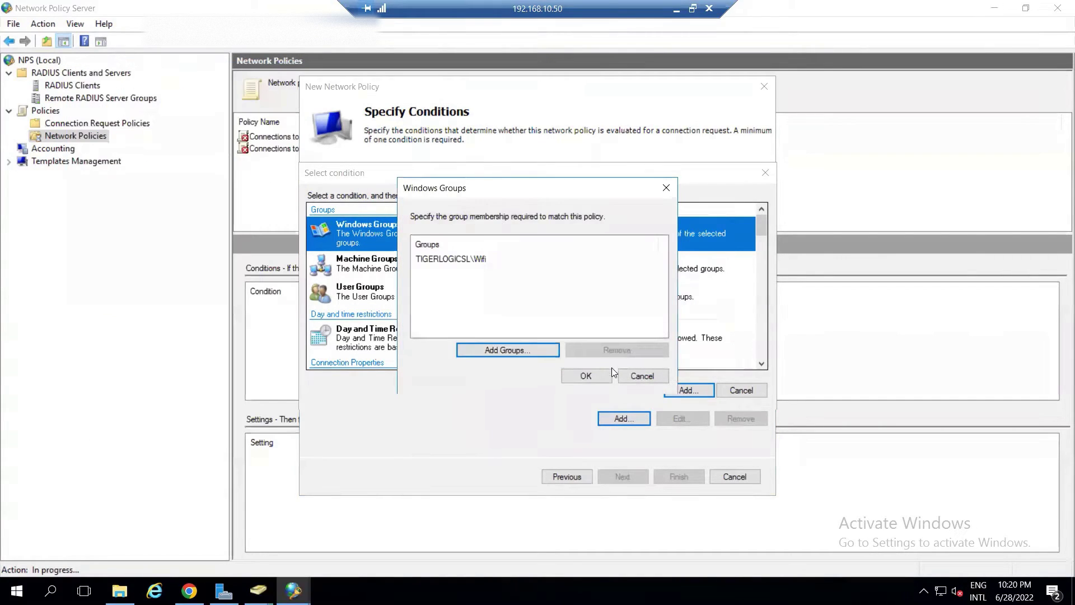
click(594, 377)
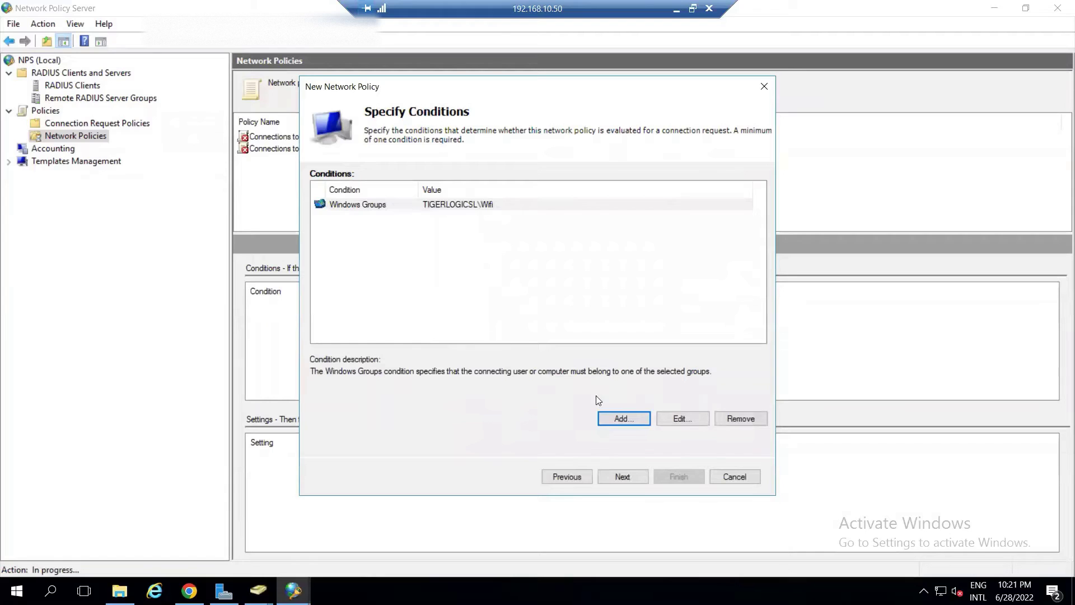
- Add a User Groups condition also set to the Wifi group
click(623, 419)
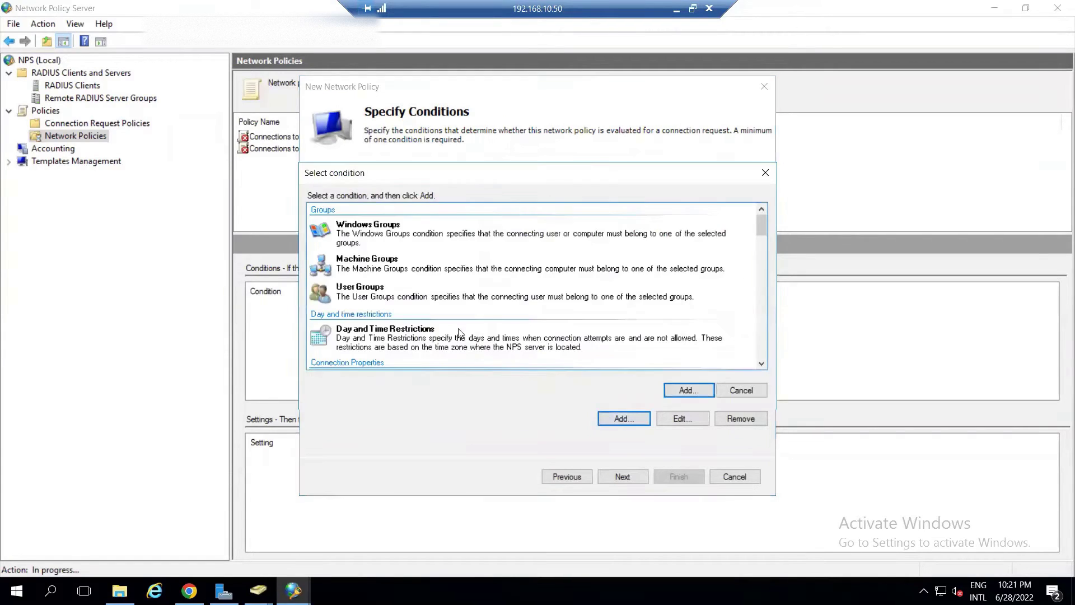
click(379, 297)
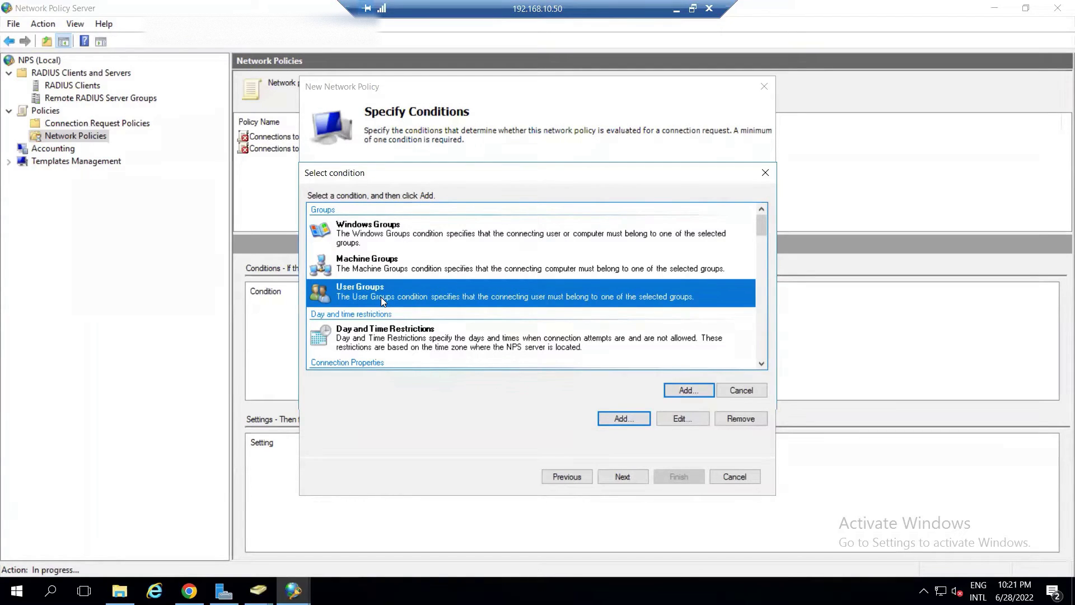
click(688, 390)
click(521, 351)
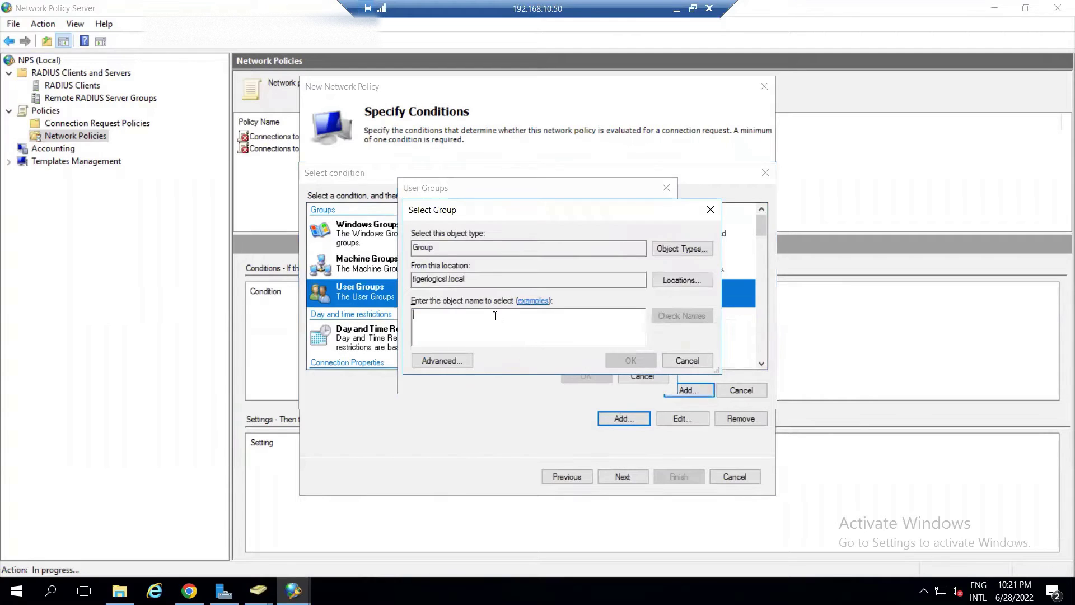
text(wifi)
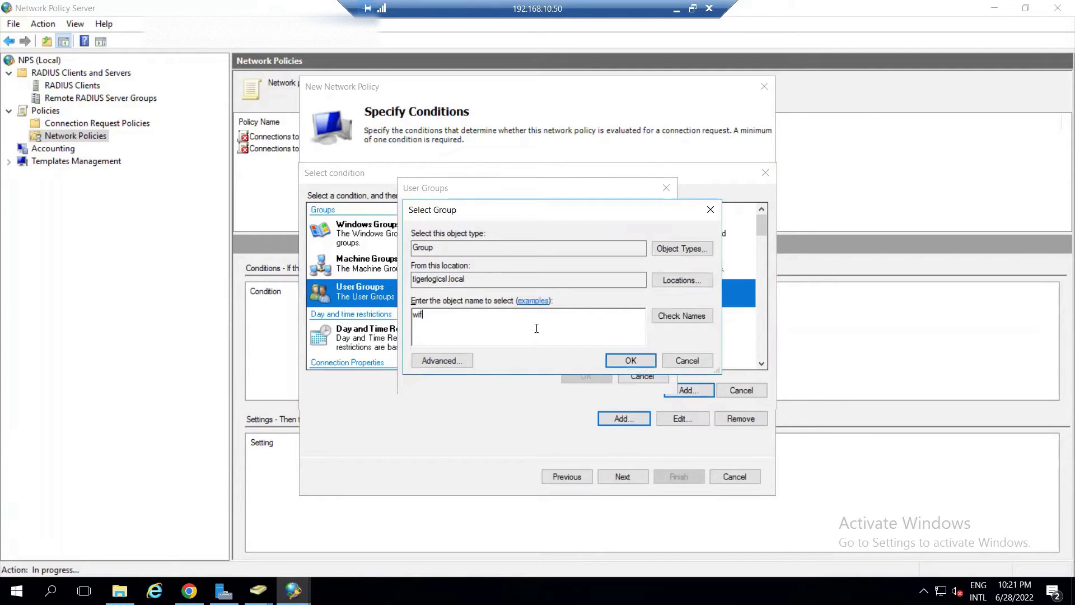
click(653, 362)
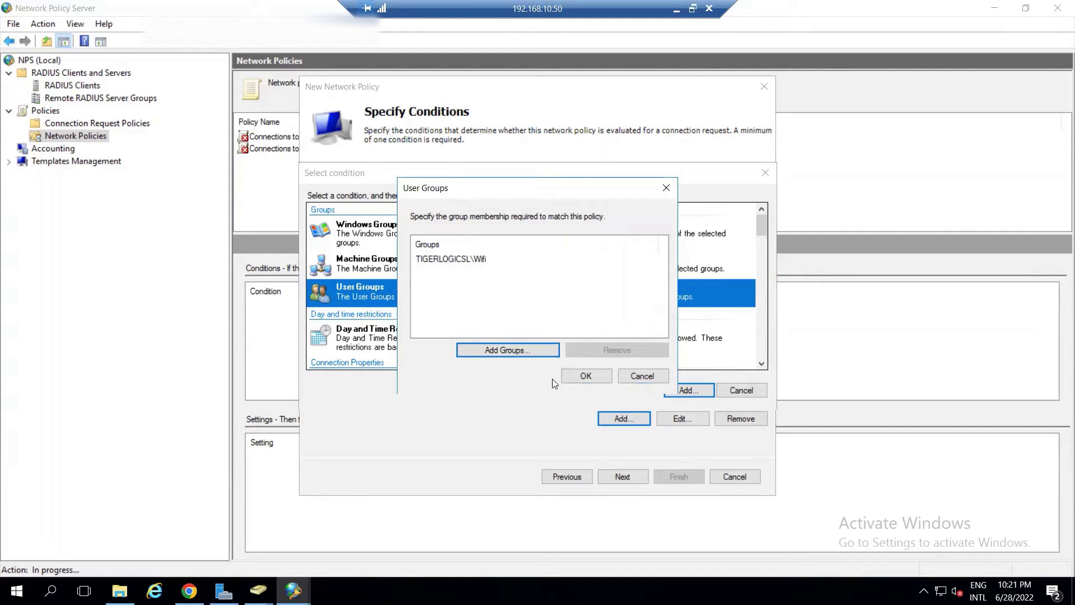
click(572, 376)
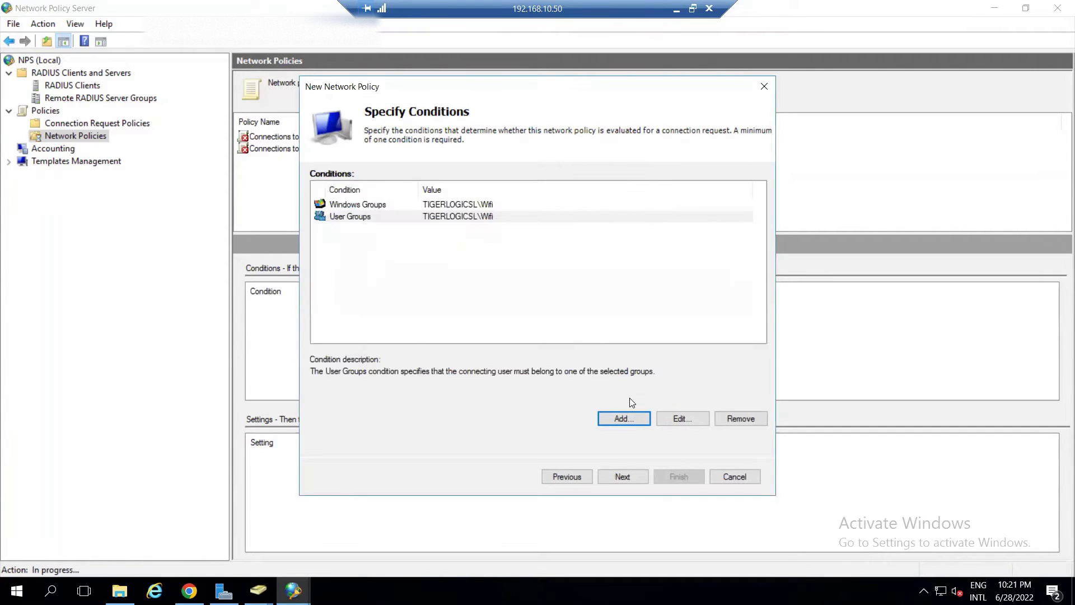
- Keep access granted, add Microsoft: Protected EAP (PEAP) as EAP type, and turn off MS-CHAP options
click(622, 477)
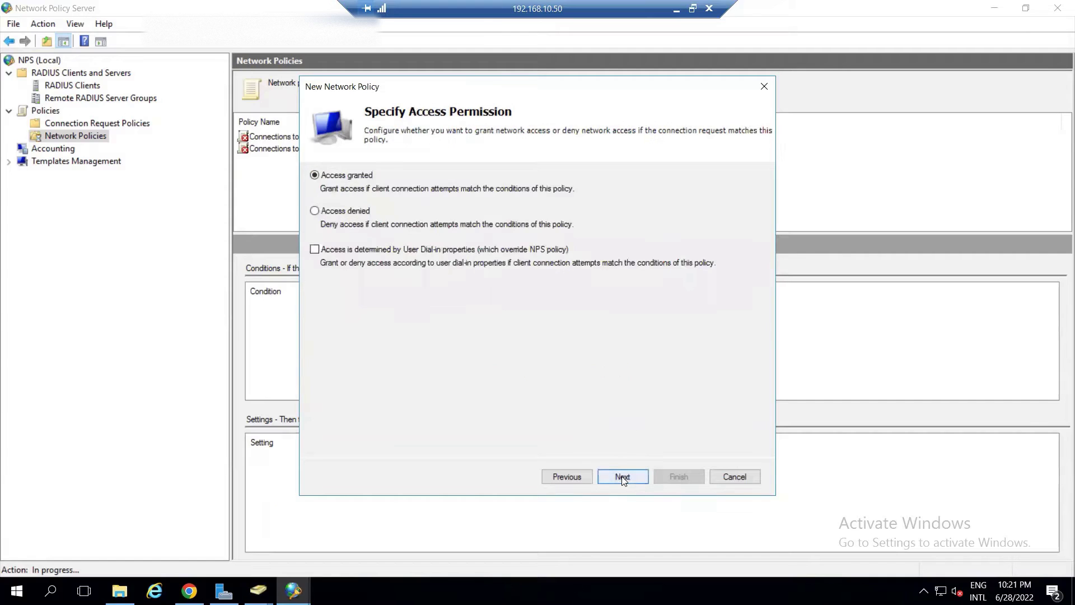
click(632, 478)
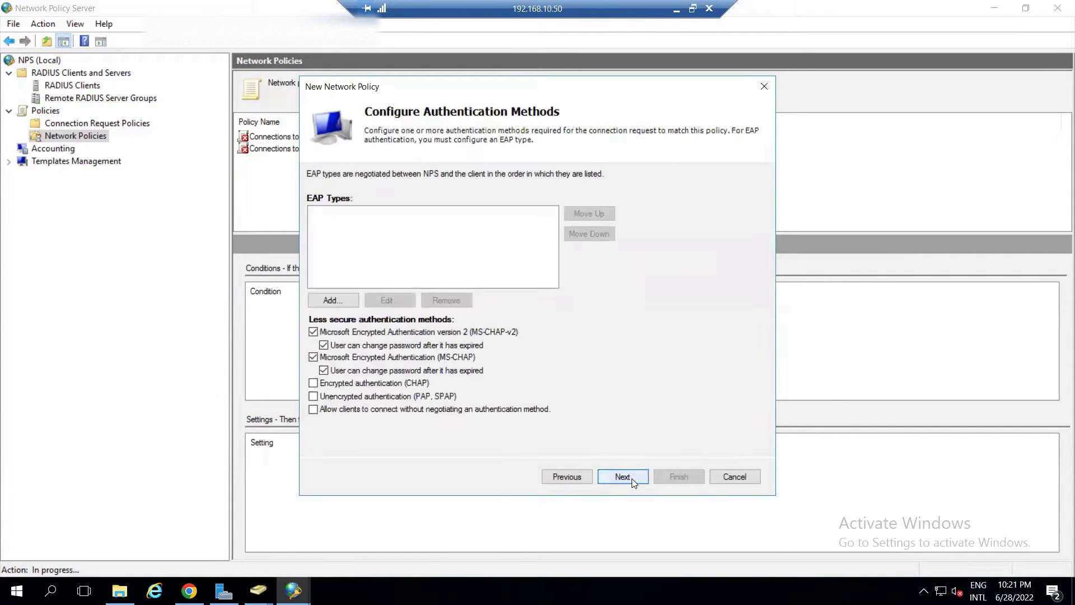
click(325, 302)
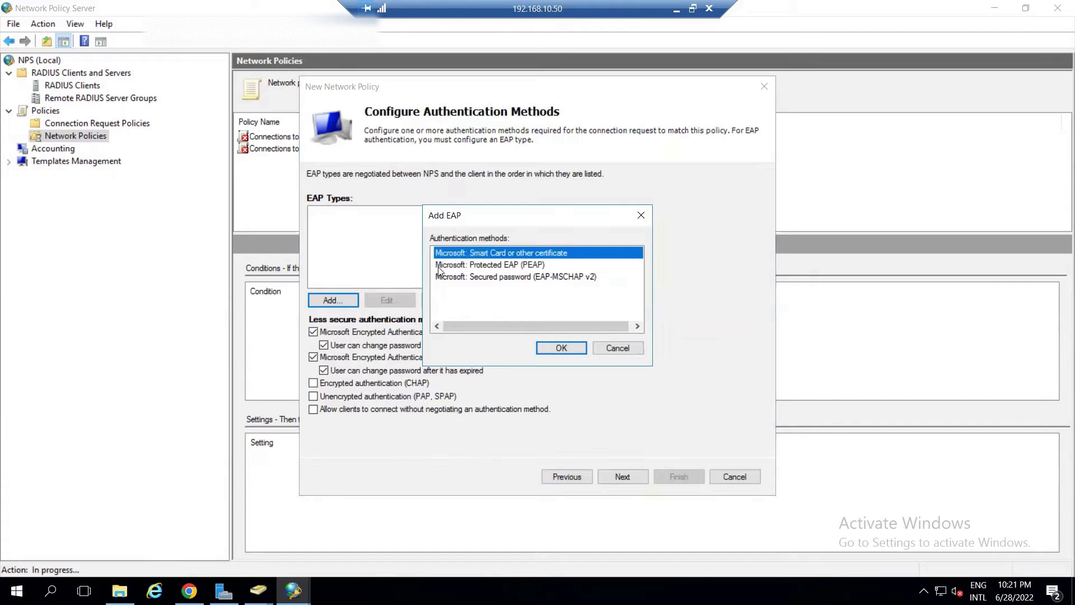
click(442, 264)
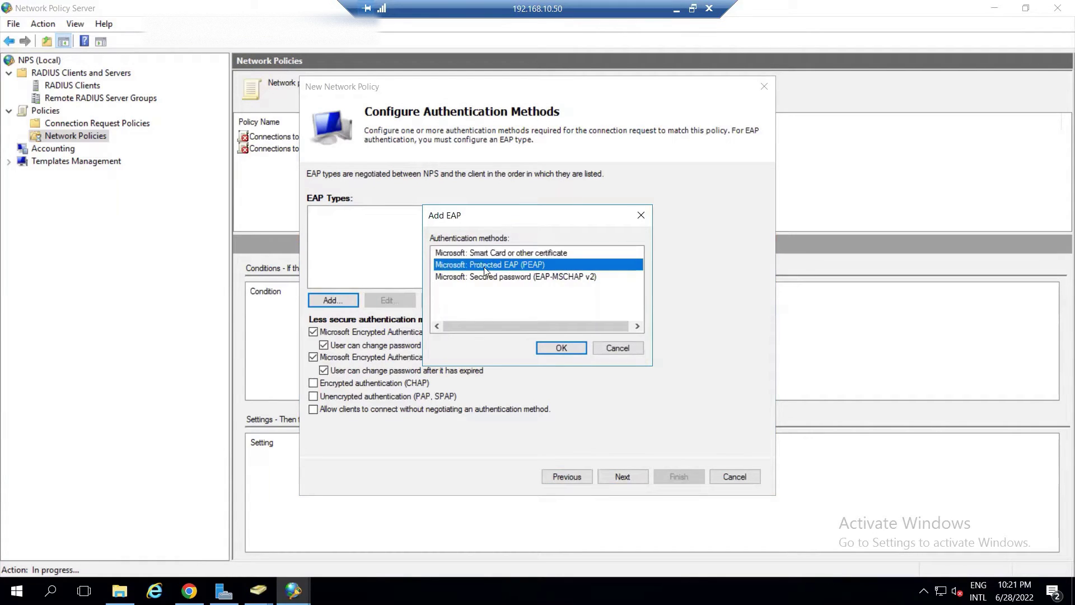
click(561, 348)
click(324, 370)
click(323, 358)
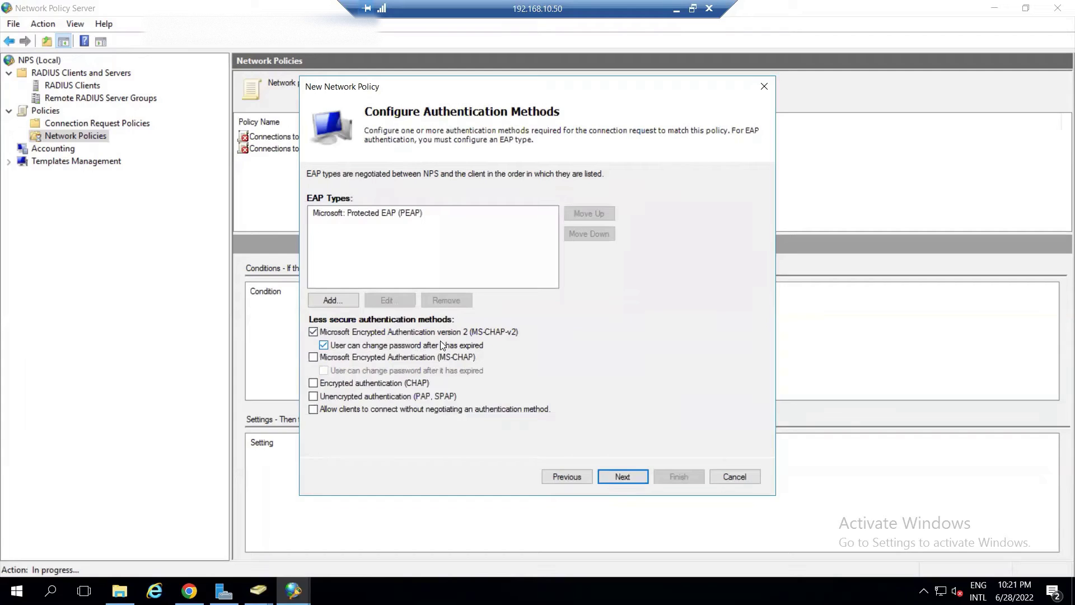
click(613, 475)
- Add the vendor-specific Allowed-Certificate-OID attribute with value 'wifi' to the policy settings
click(644, 480)
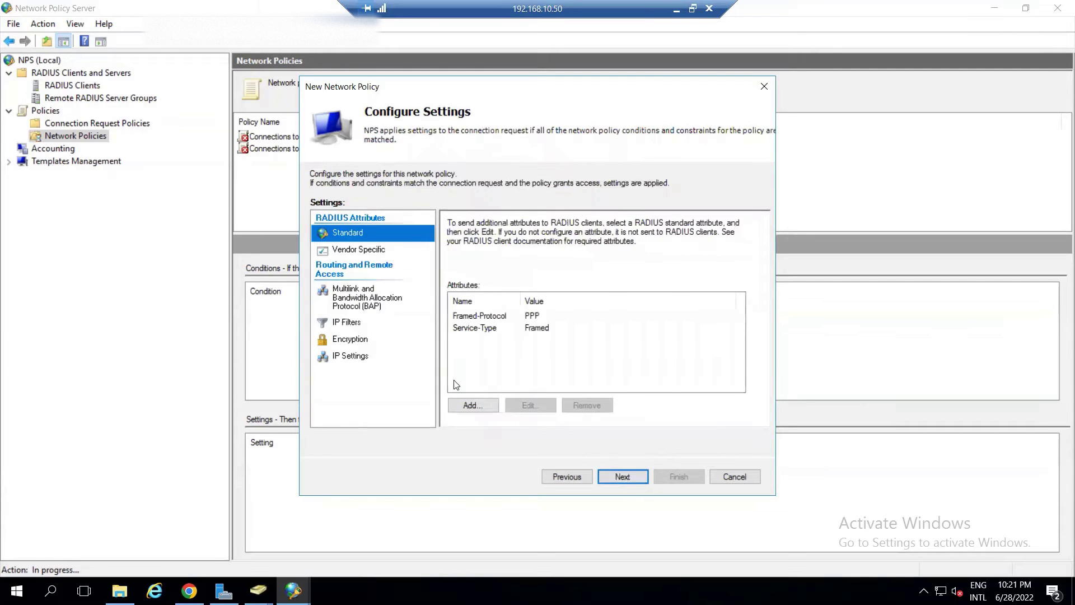
click(374, 253)
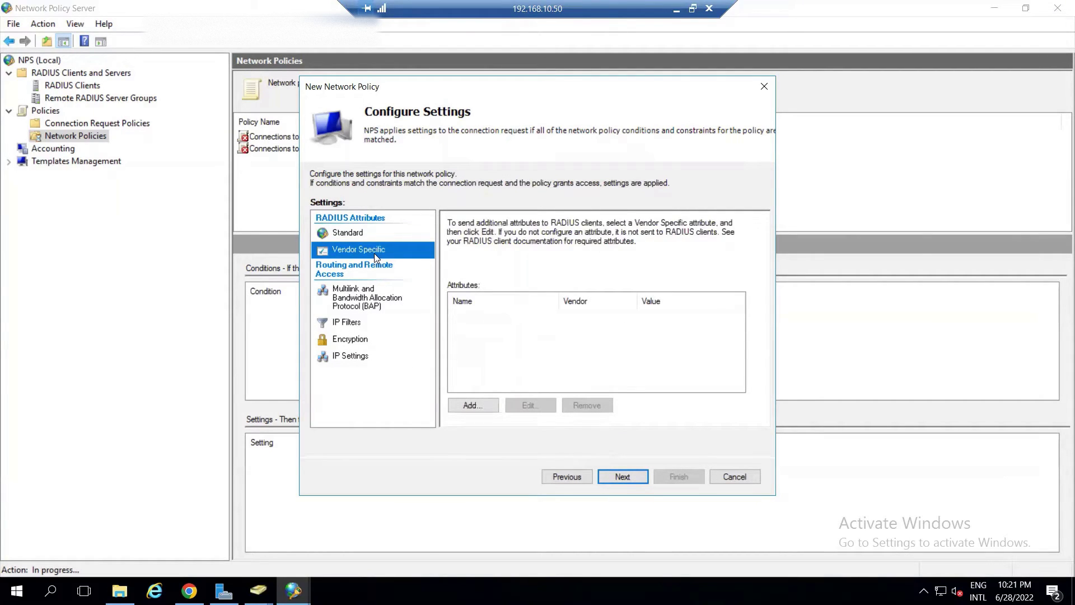
click(474, 405)
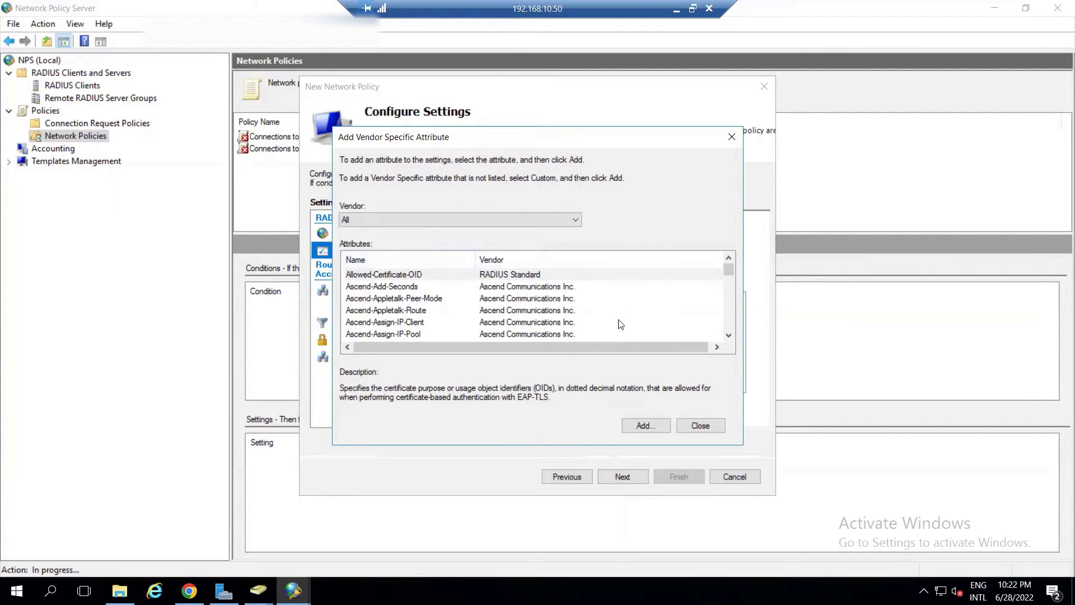
scroll(650, 314, down, 3)
click(661, 425)
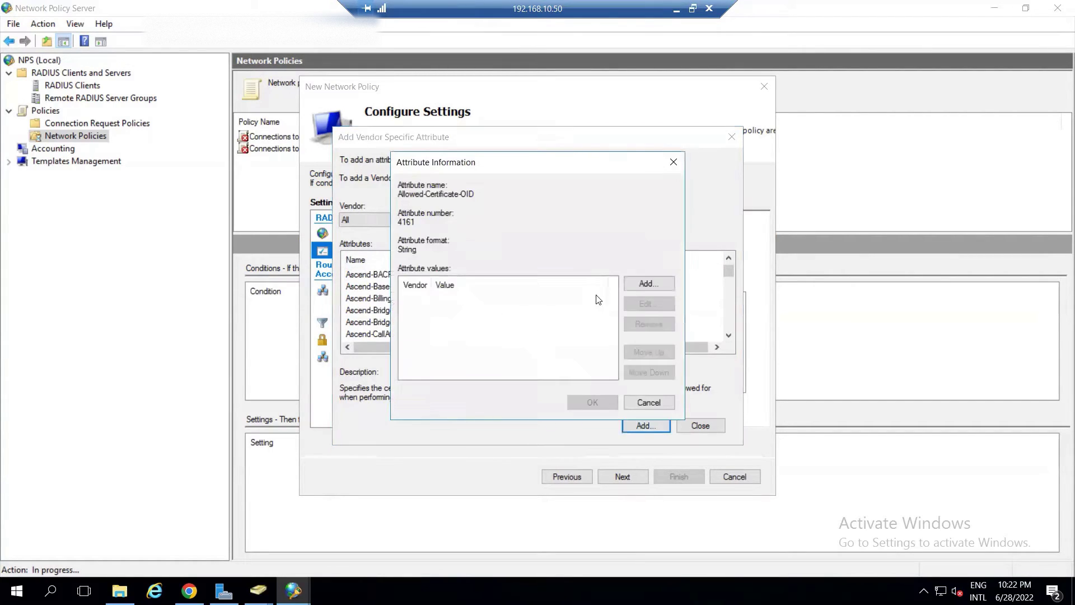
click(635, 285)
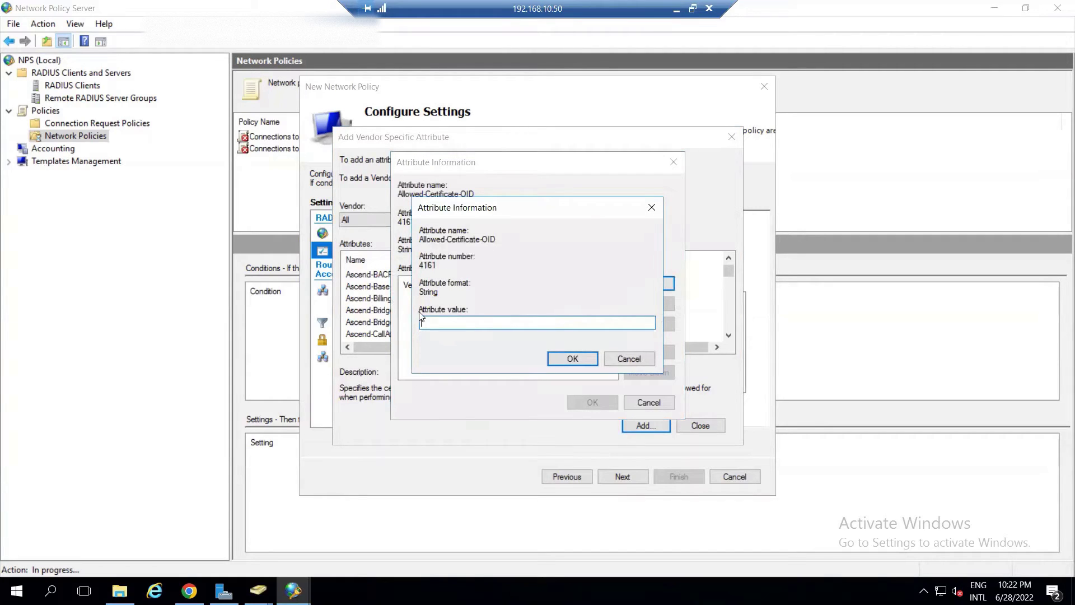
text(wifi)
click(570, 357)
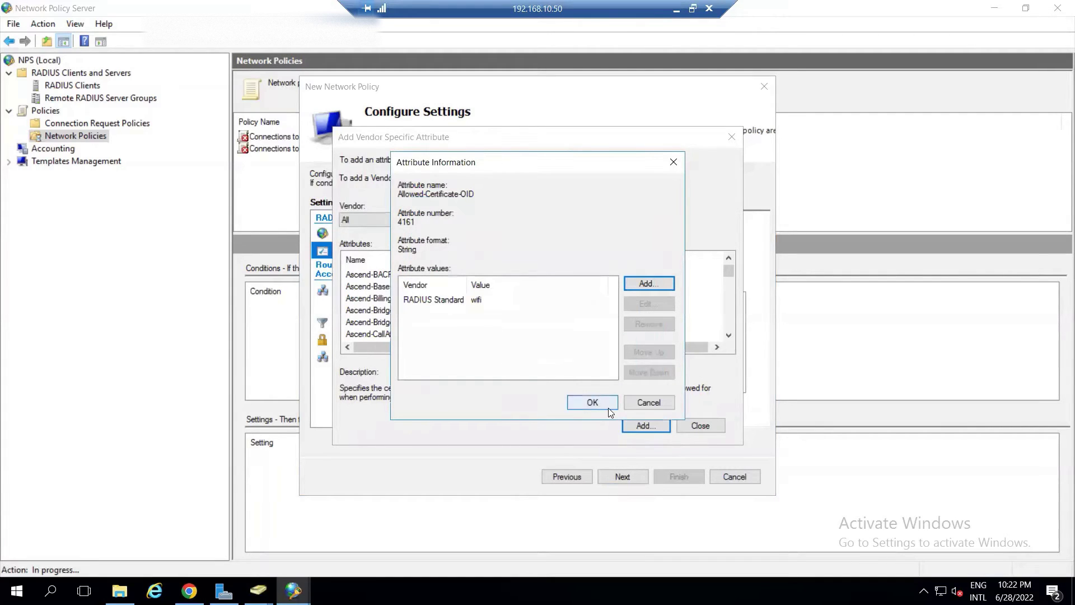
click(593, 403)
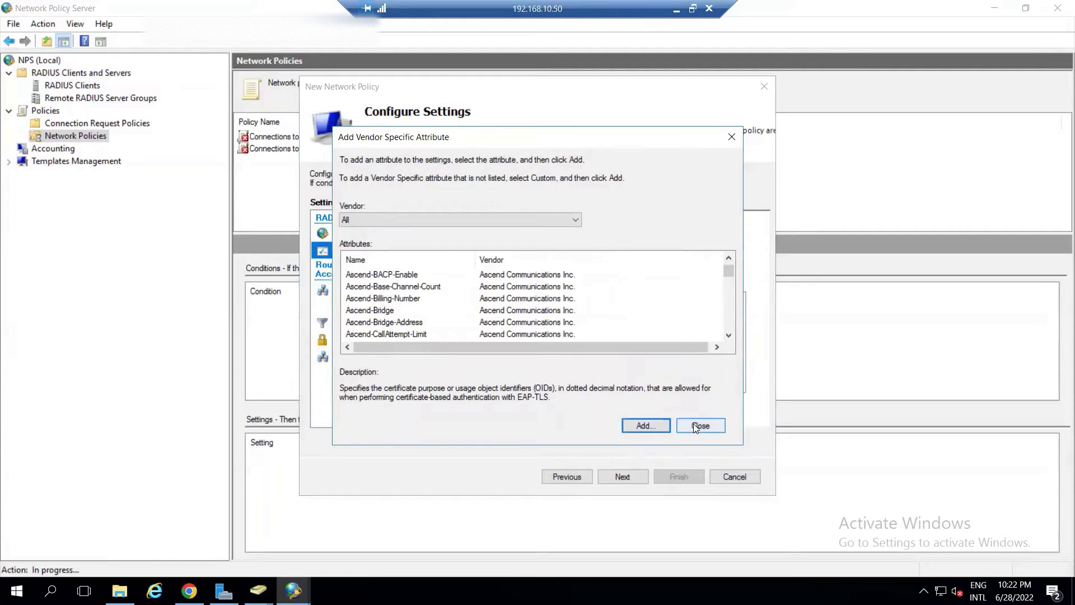
click(695, 425)
- Finish creating the Wi-fi network policy and return to the FortiWiFi GUI
click(629, 476)
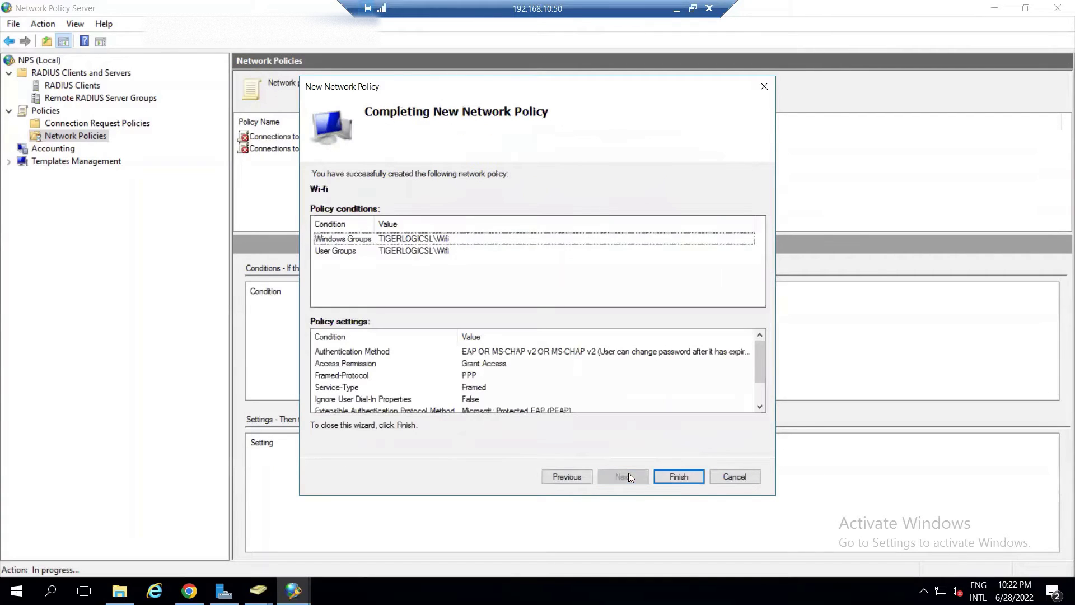
click(688, 479)
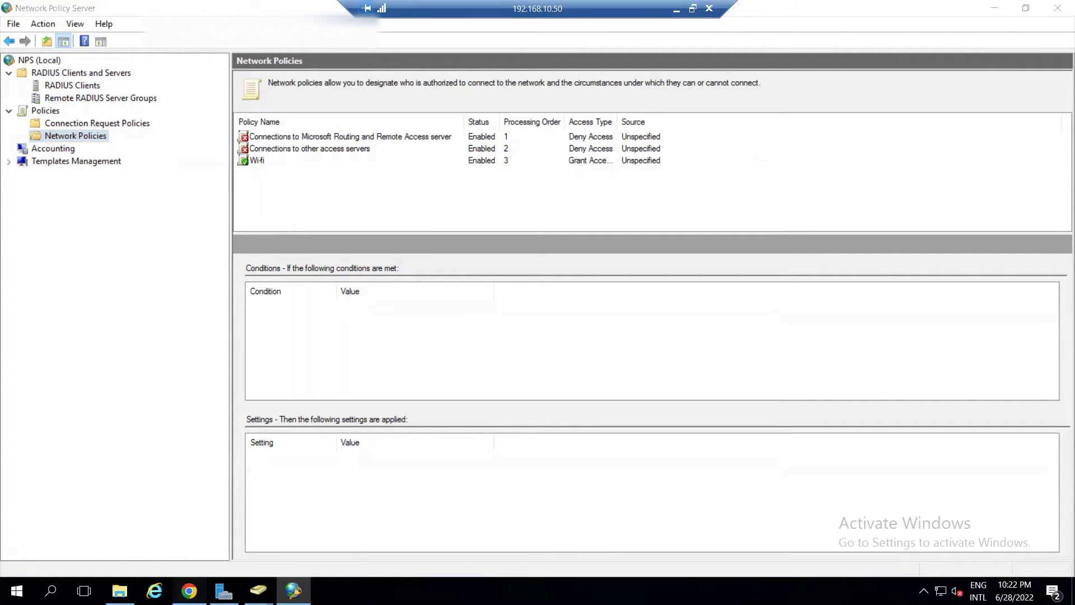
click(193, 591)
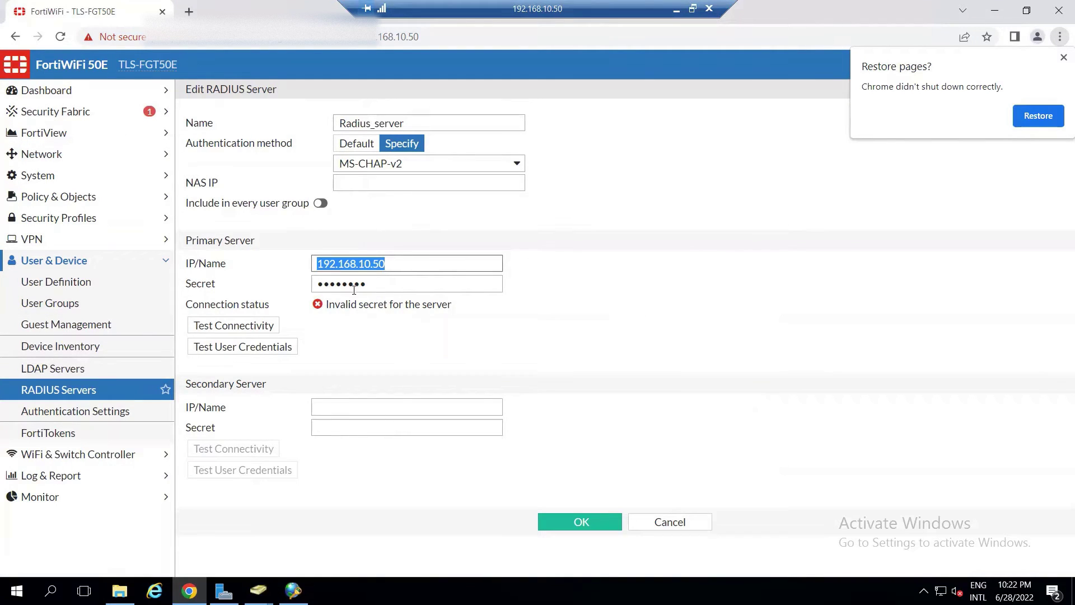
- Re-enter the Radius_server shared secret, confirm the connectivity test succeeds, and save
click(392, 282)
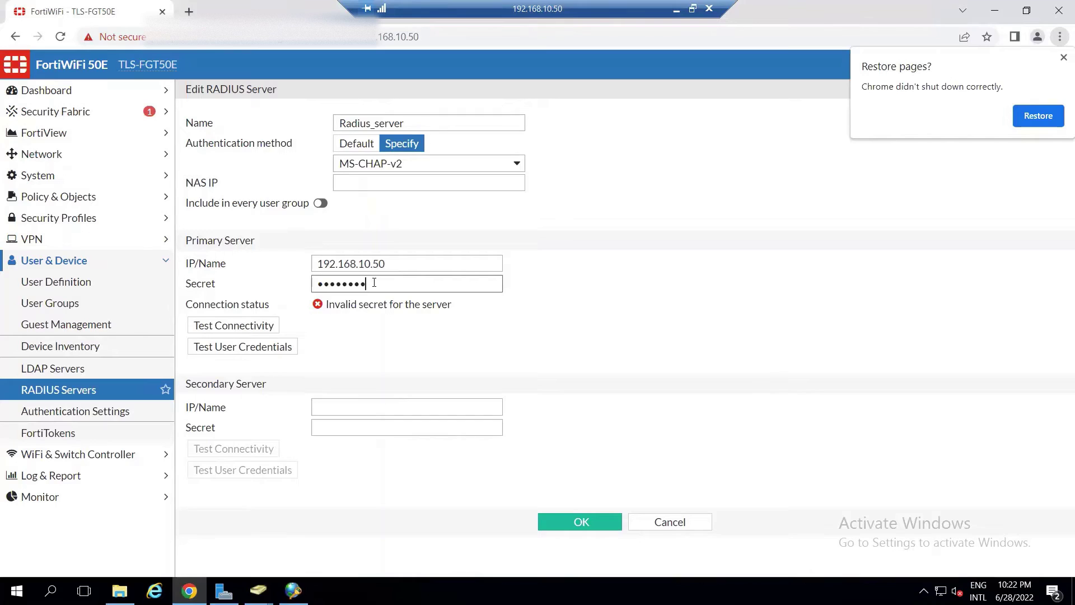
drag(374, 283, 298, 283)
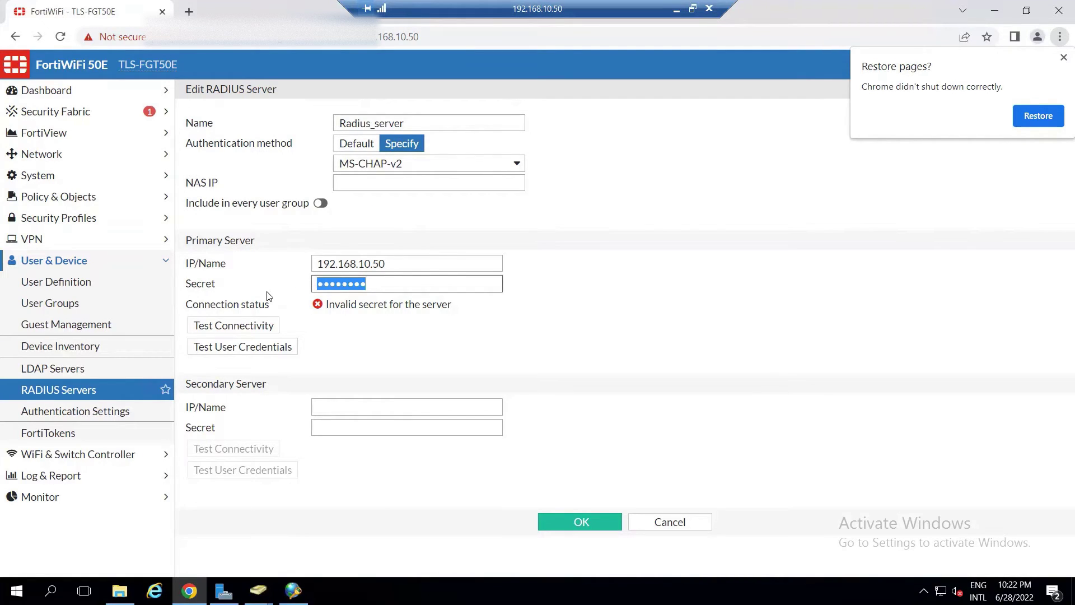
text(•••••)
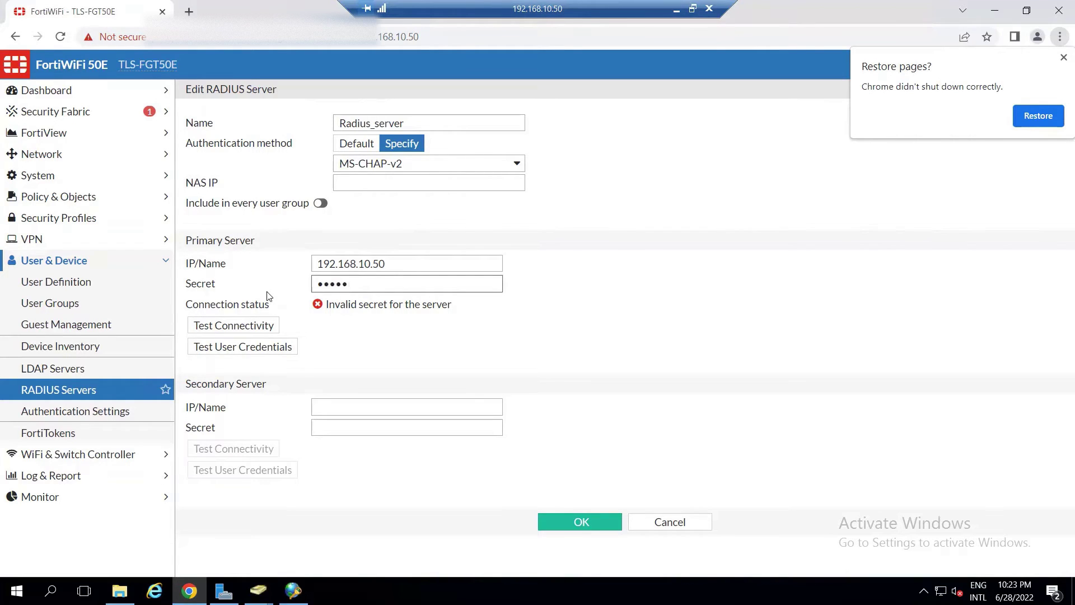
key(BackSpace)
key(BackSpace)
key(BackSpace)
key(BackSpace)
text(•••••••••)
click(256, 330)
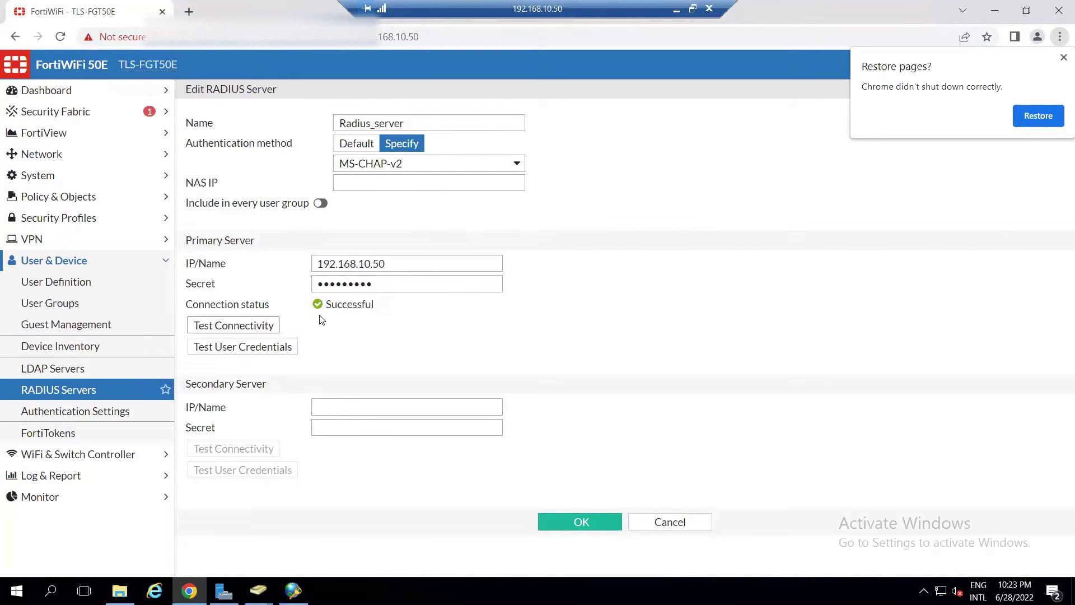
drag(323, 308, 380, 307)
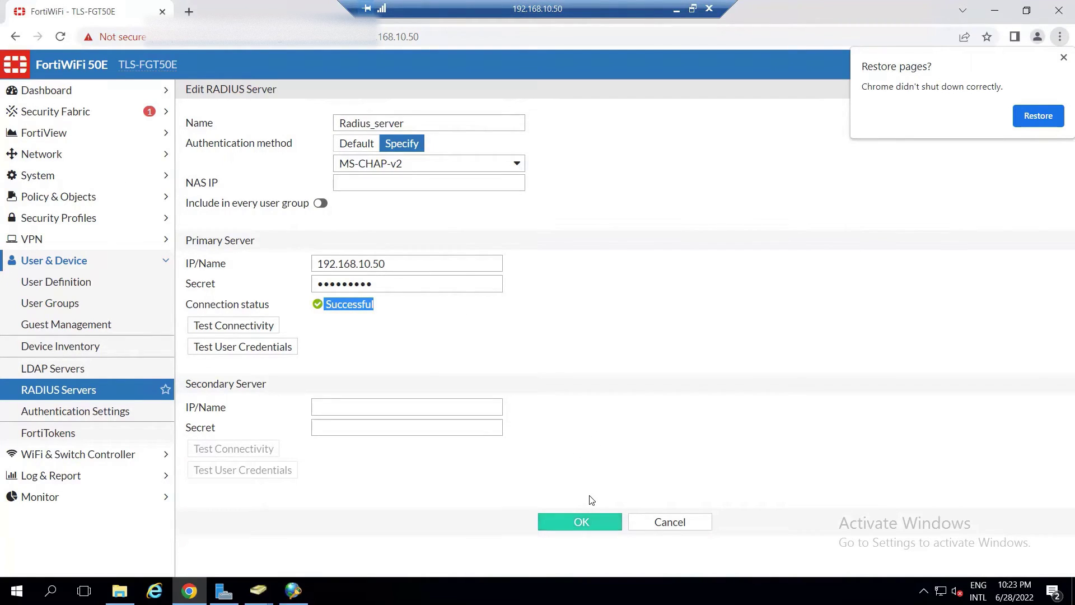
click(583, 521)
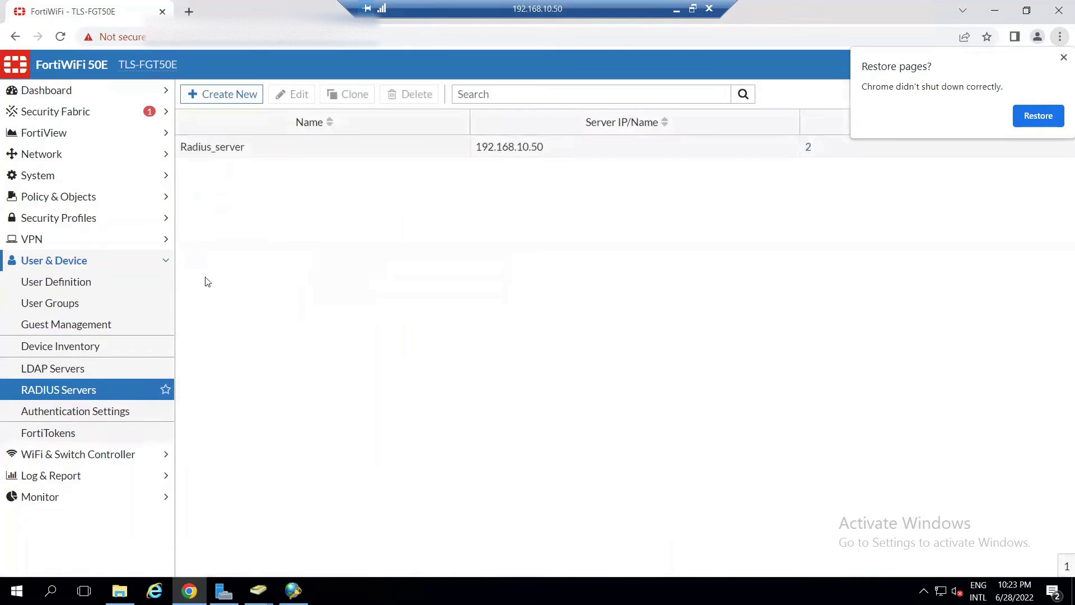
- Go to WiFi & Switch Controller > SSID and start a new SSID entry
click(139, 264)
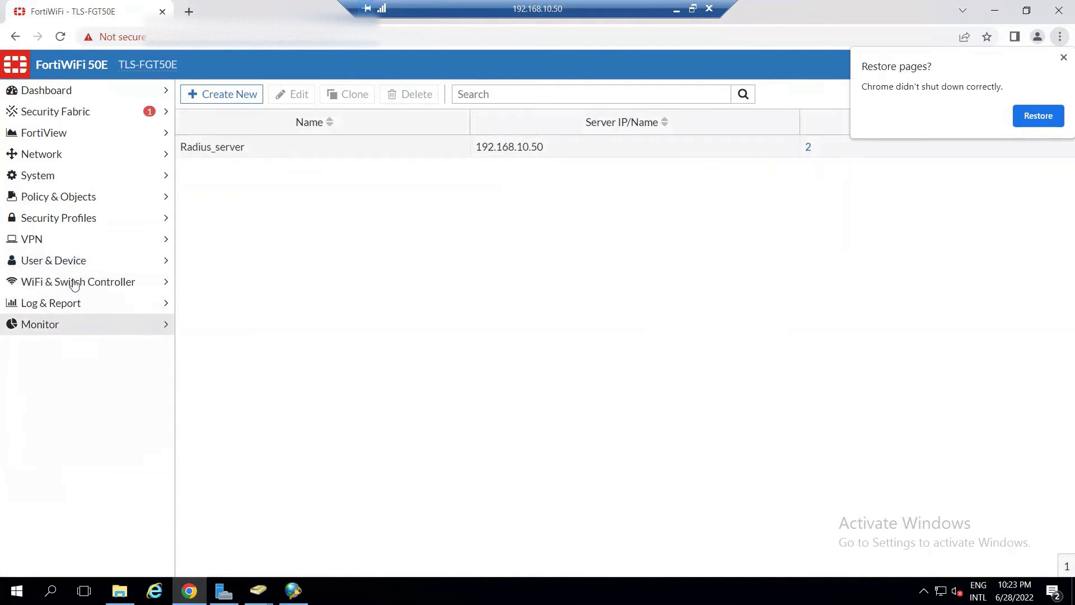
click(102, 285)
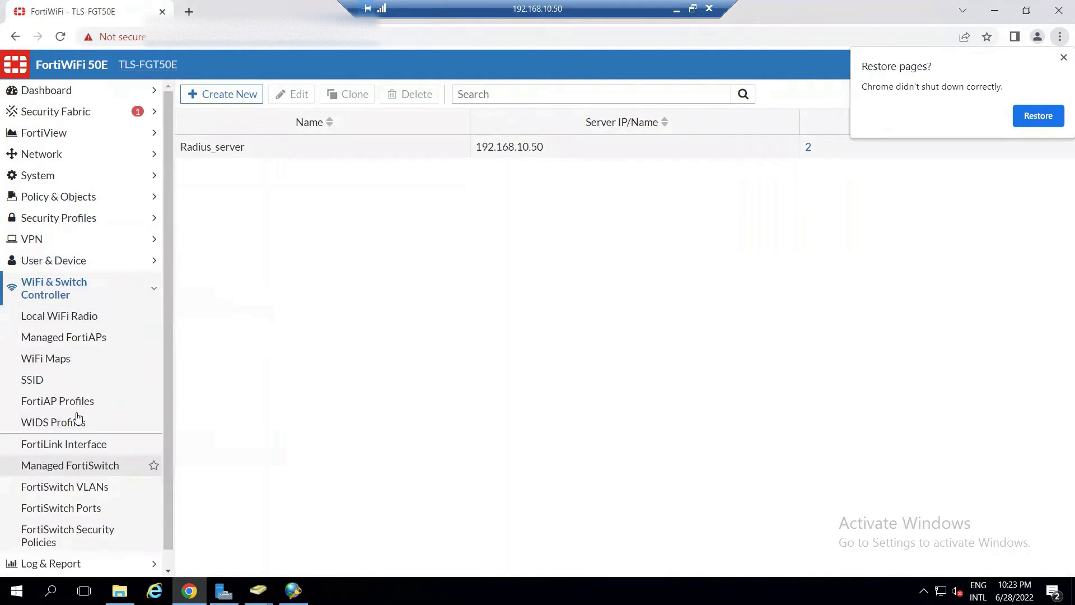
click(81, 379)
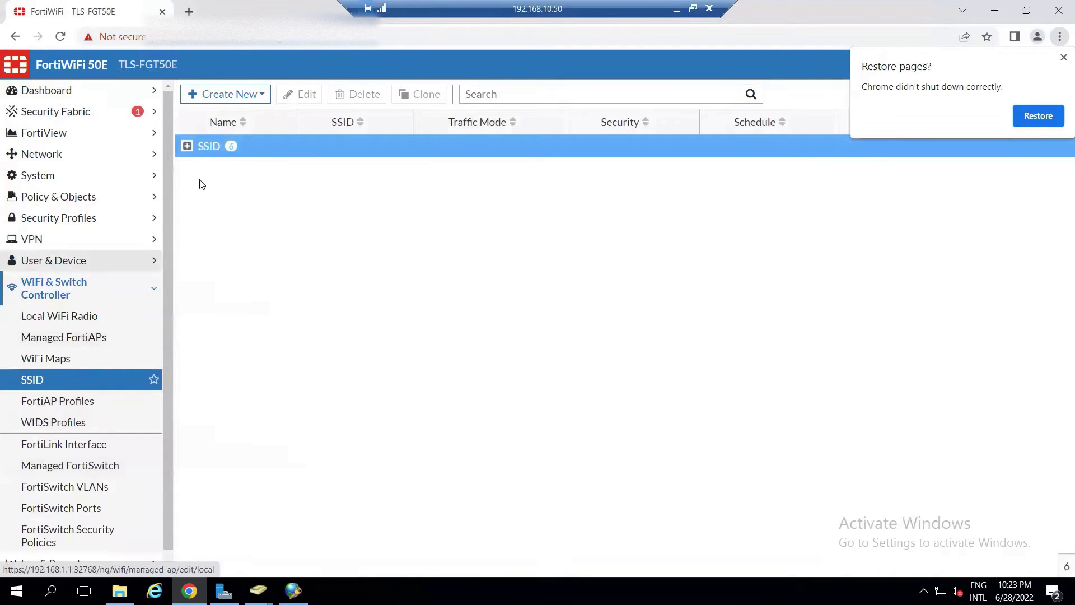
click(234, 96)
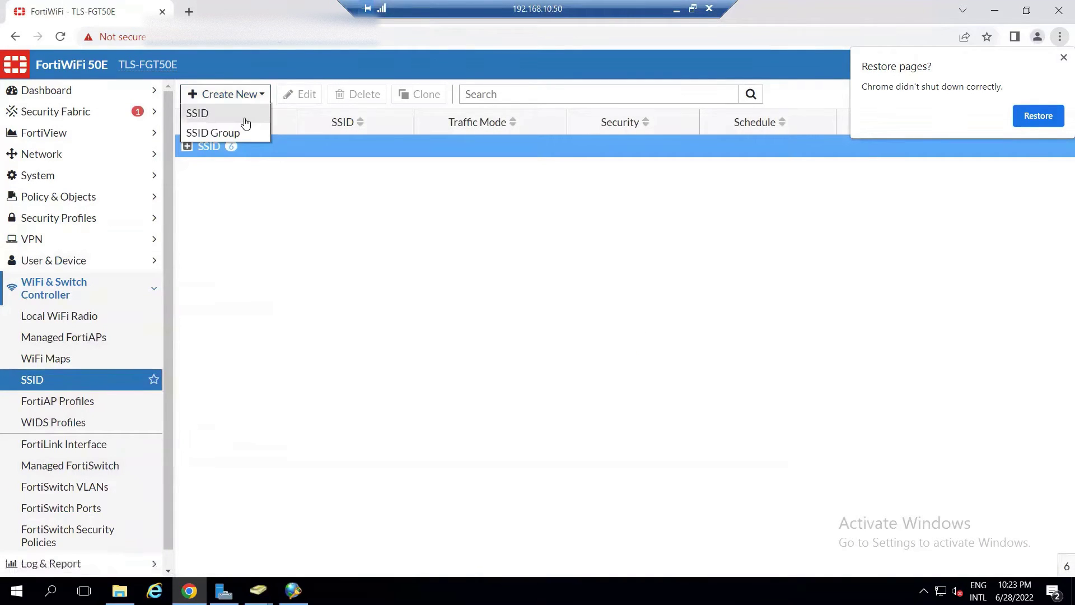
click(245, 118)
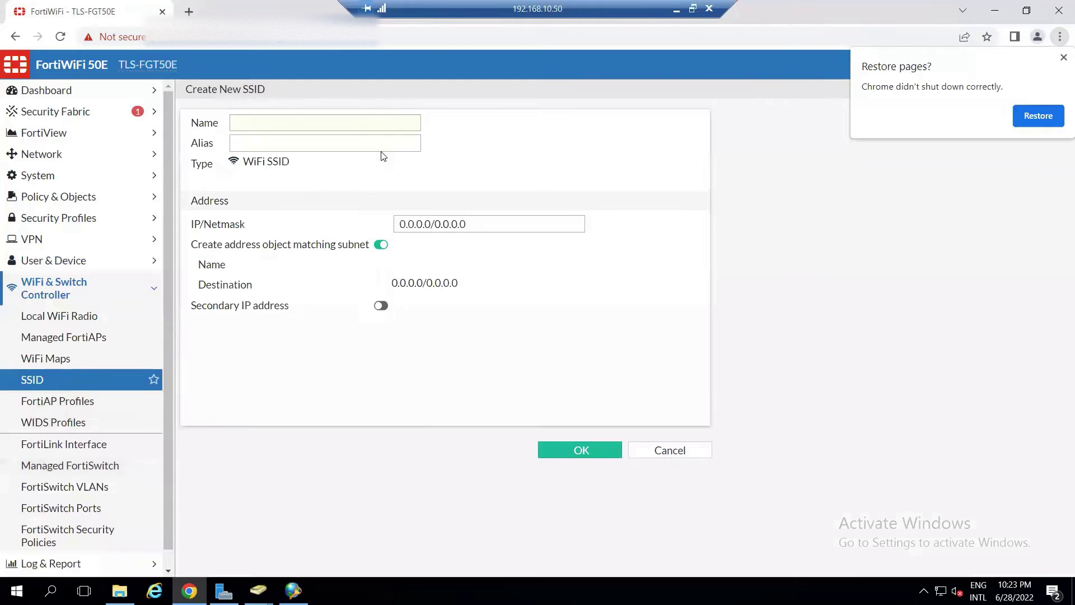
- Name the new SSID RadlusSSID and set its IP/Netmask to 192.168.221.1/24
click(341, 122)
text(D)
key(BackSpace)
text(Rad)
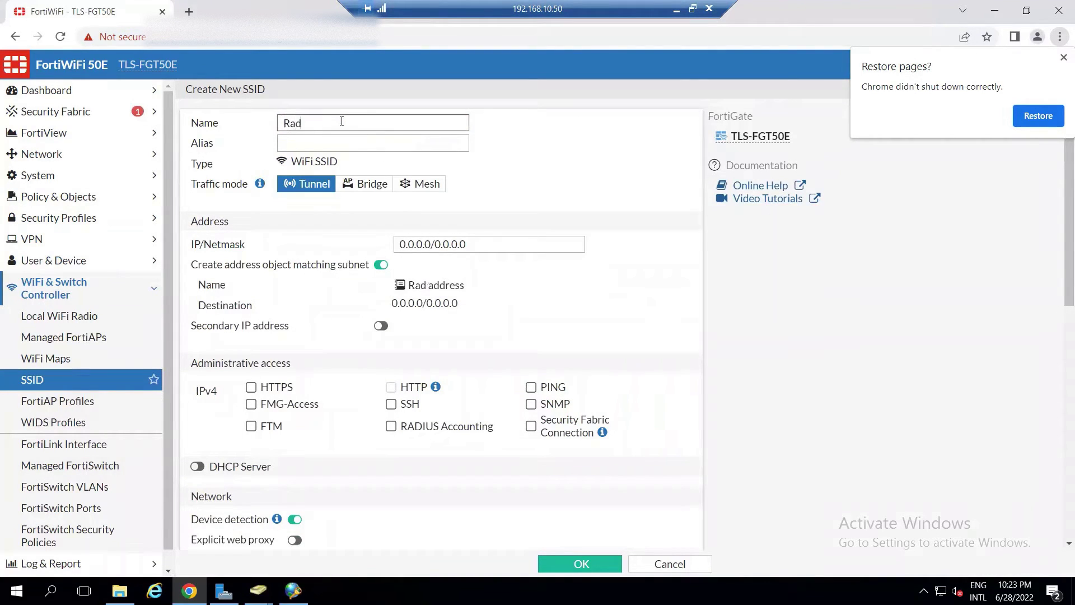
text(lusSSID)
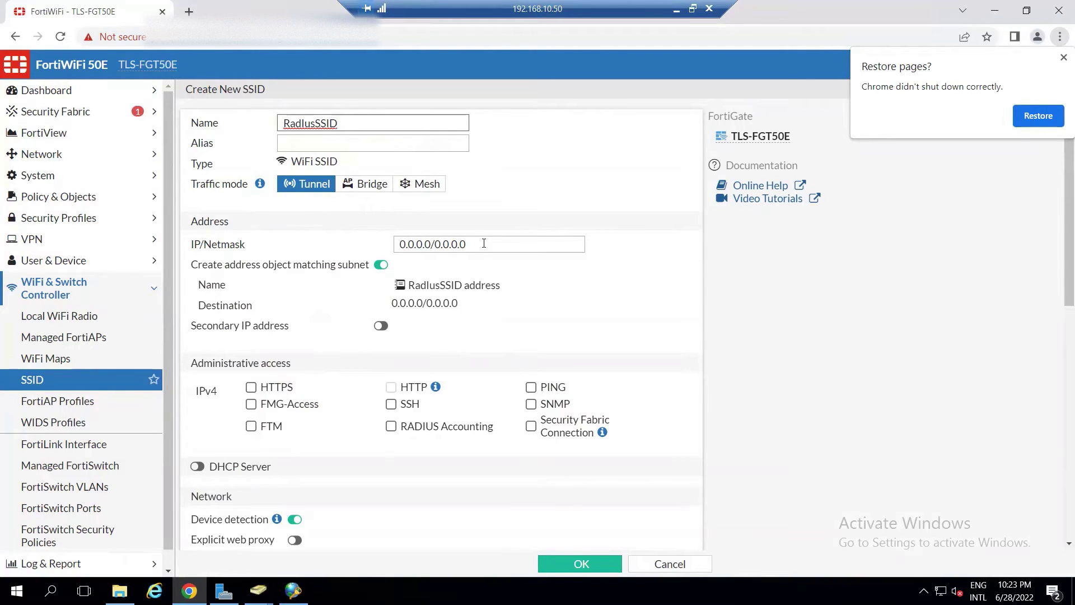
drag(482, 243, 390, 241)
text(192.168)
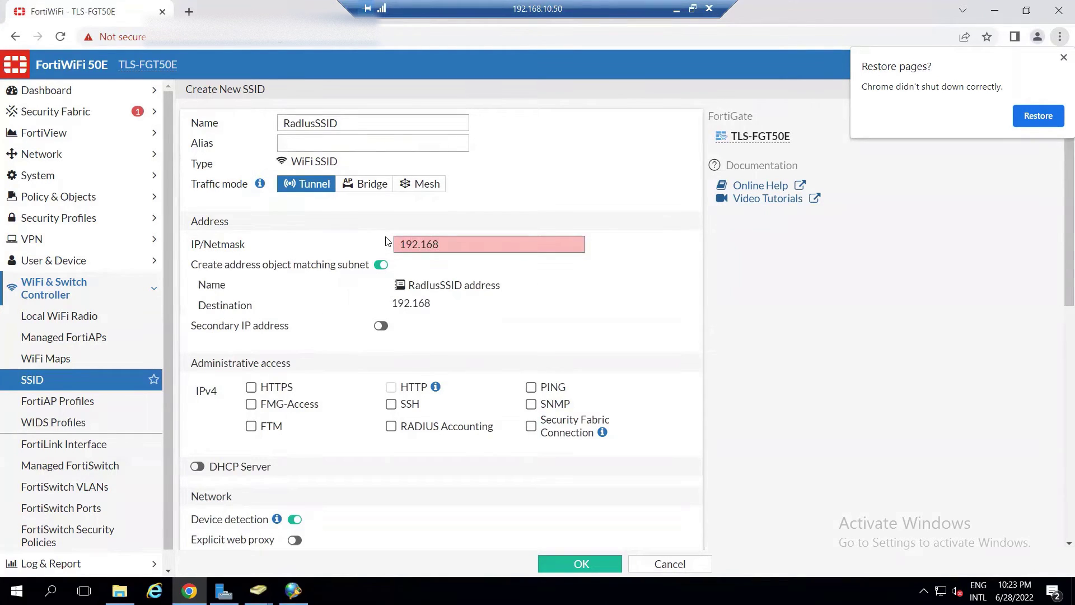
text(221.1/24)
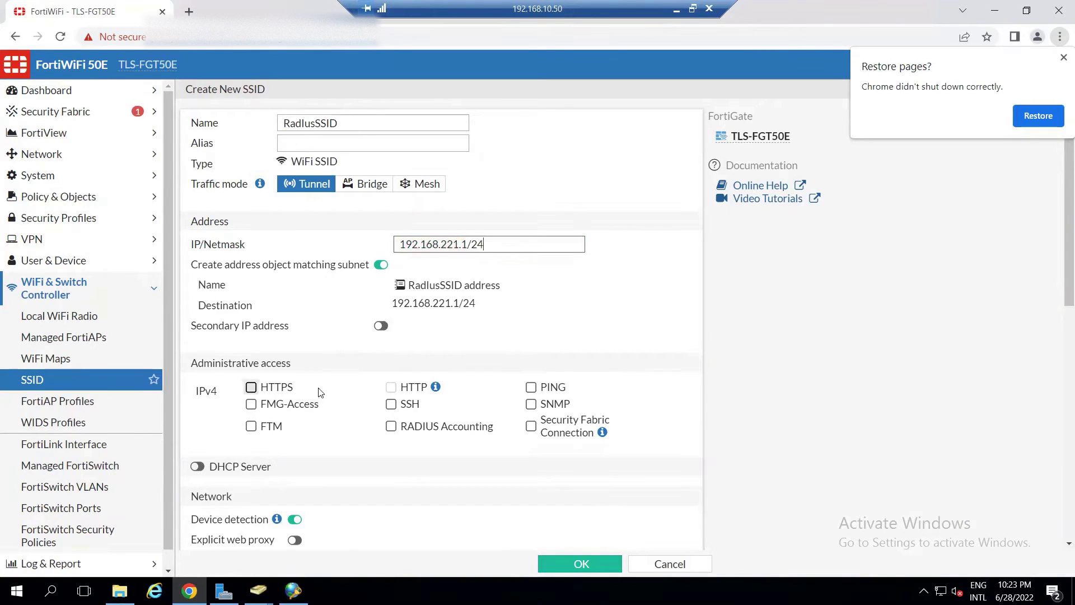
- Enable the DHCP server, allow PING, and change the broadcast SSID from fortinet to RadiusSSID
scroll(249, 387, down, 3)
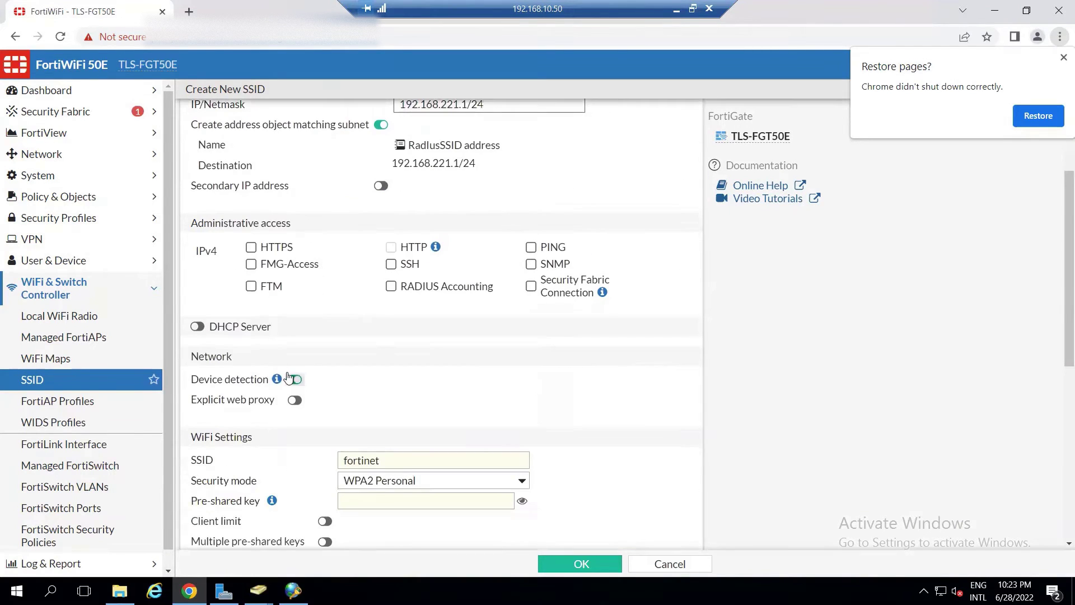
click(198, 328)
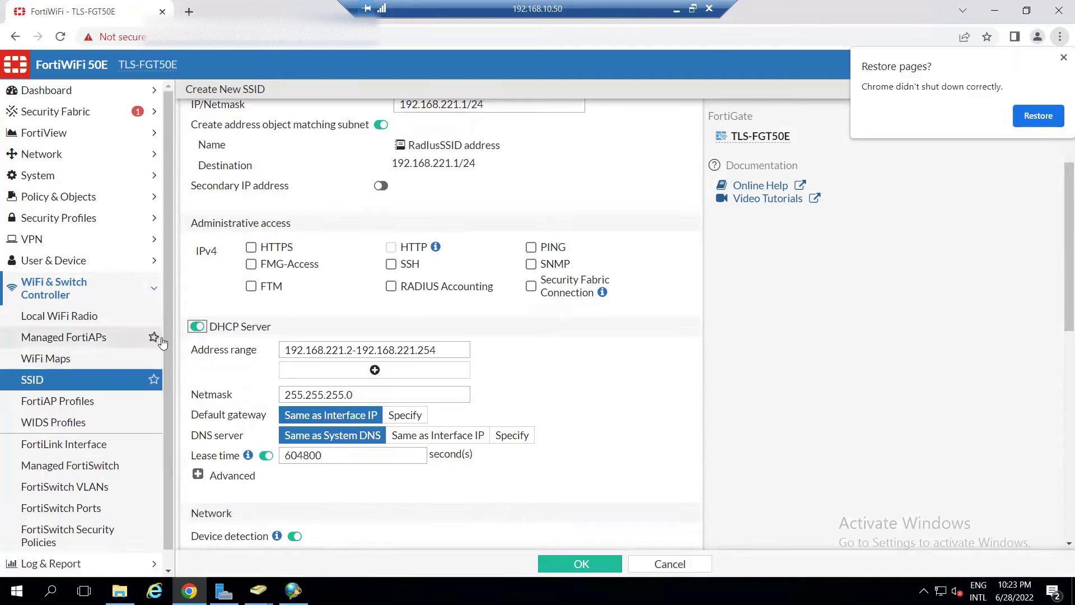
scroll(452, 440, down, 4)
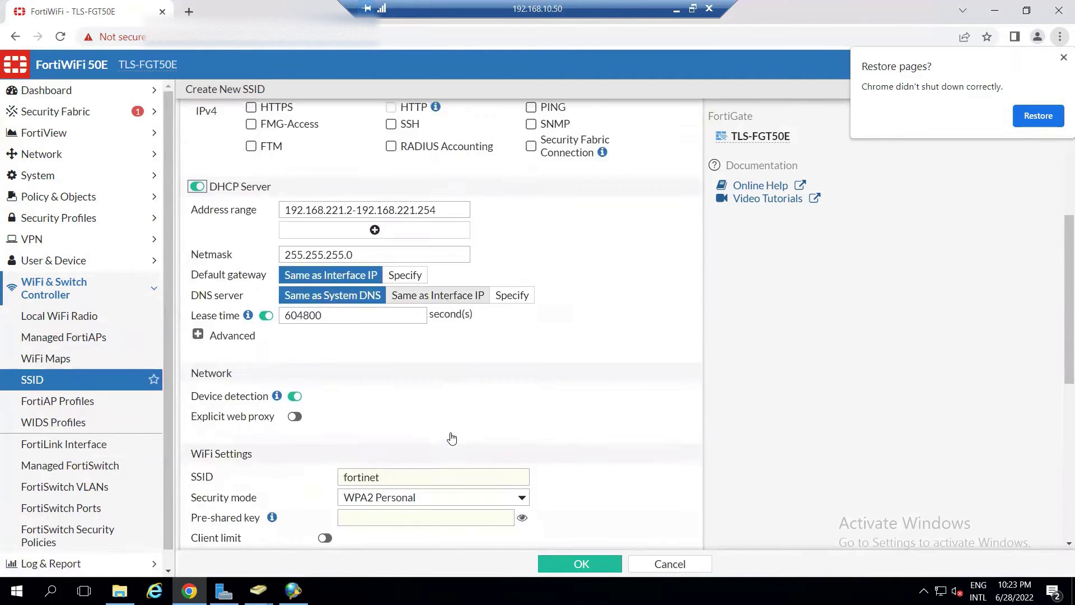
scroll(434, 422, up, 4)
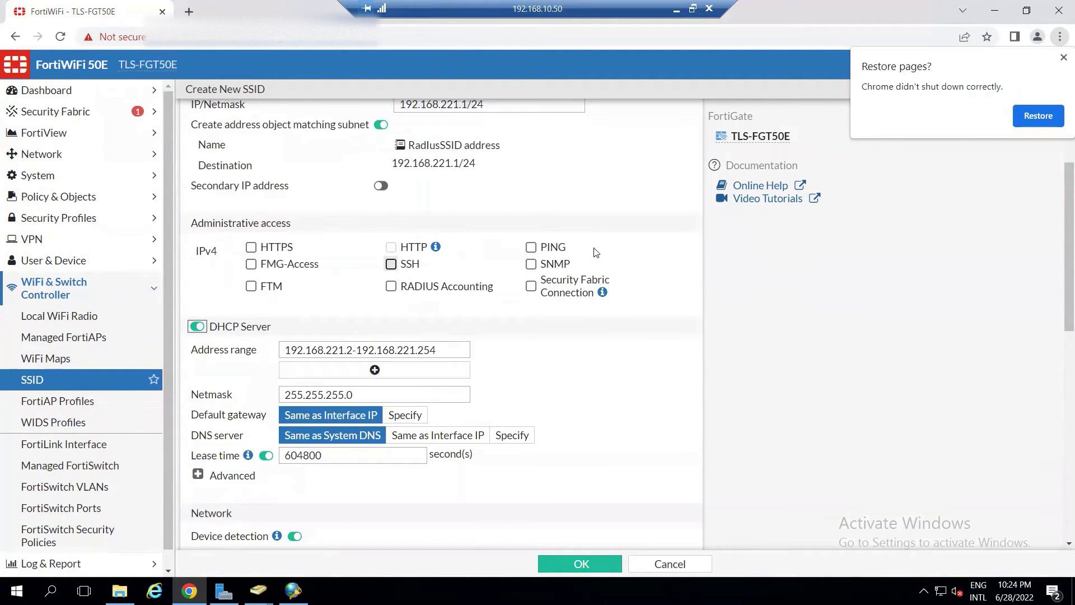
click(544, 247)
scroll(543, 305, down, 6)
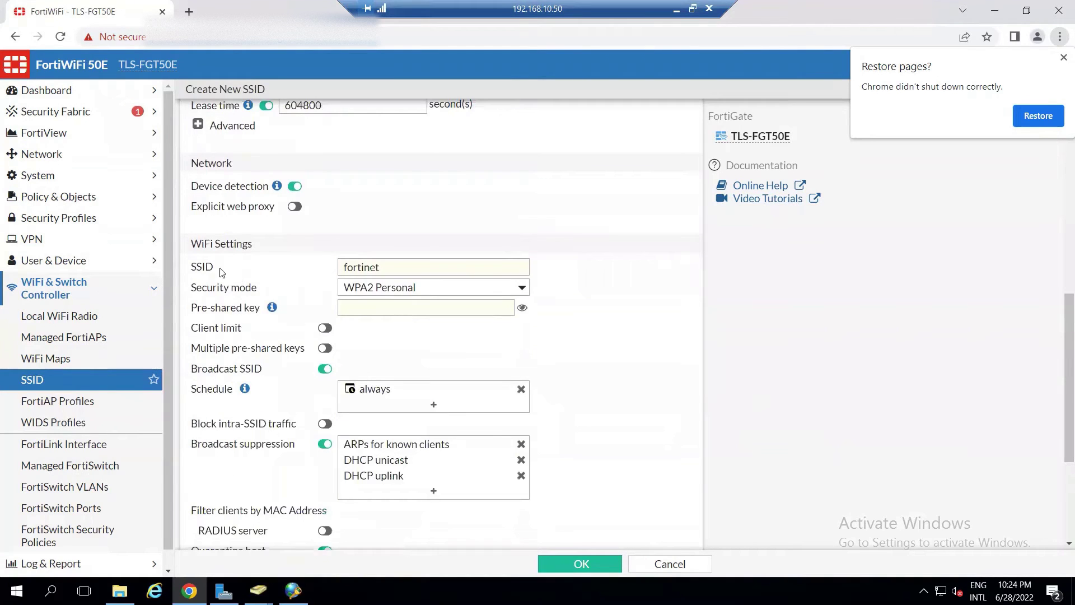
drag(393, 269, 329, 271)
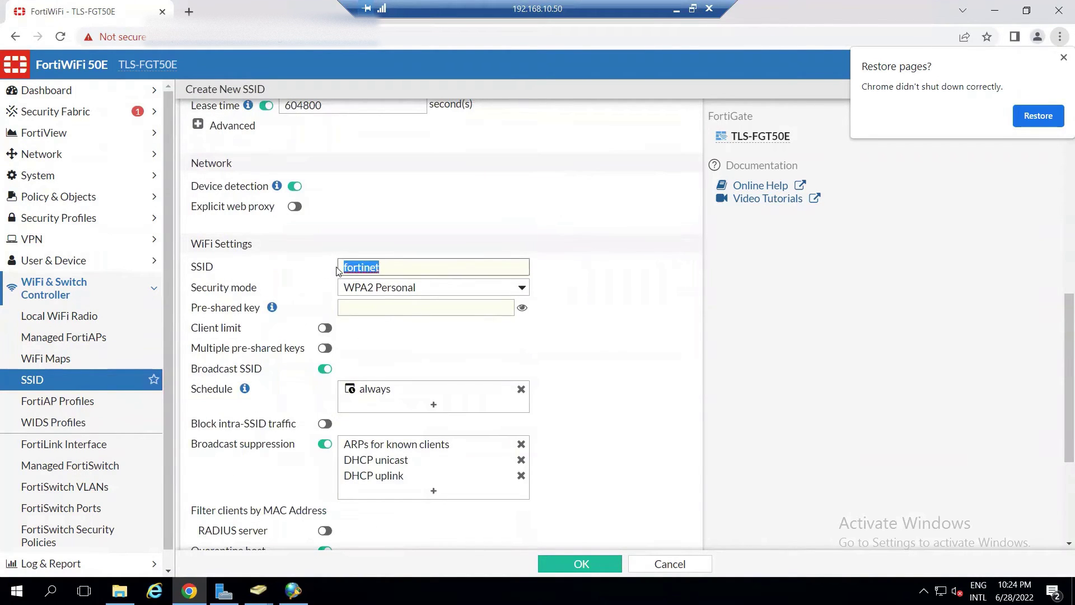
text(RadiusSSID)
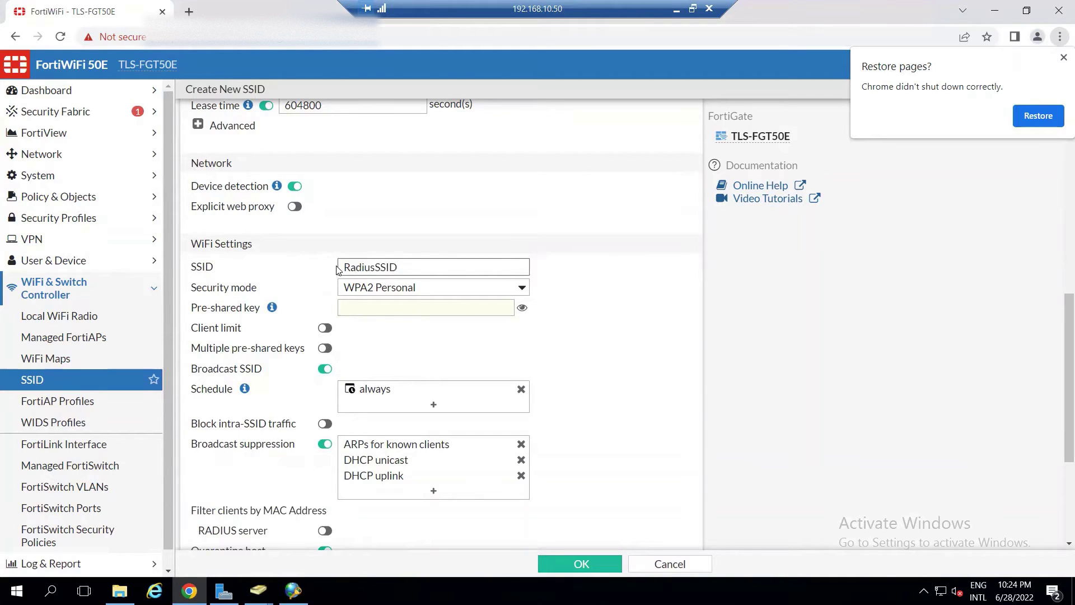
click(451, 291)
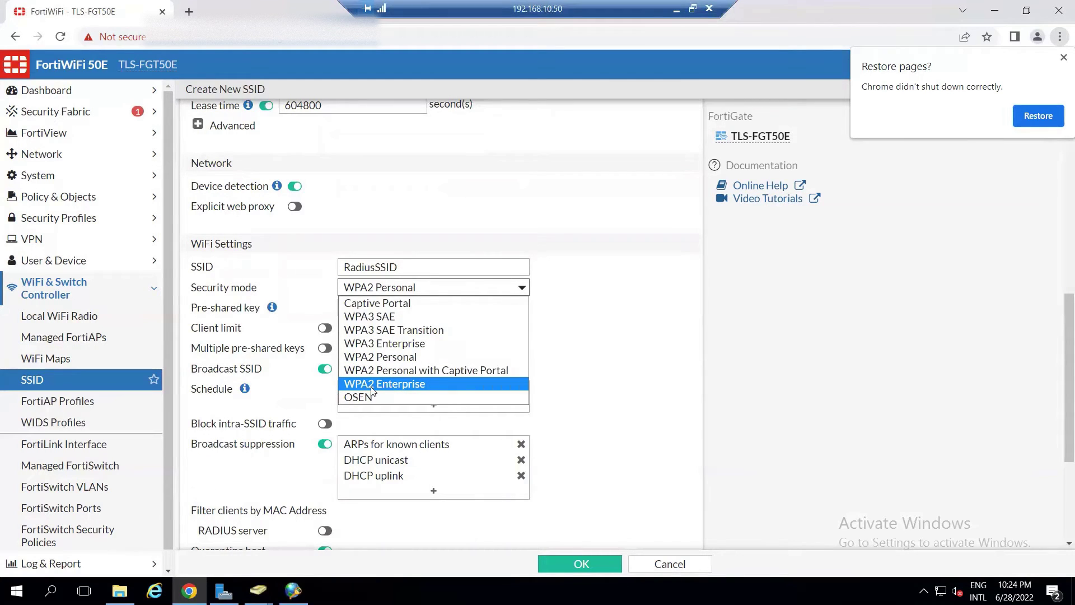
- Set security to WPA2 Enterprise authenticating via Radius_server, then save the RadiusSSID network
click(372, 387)
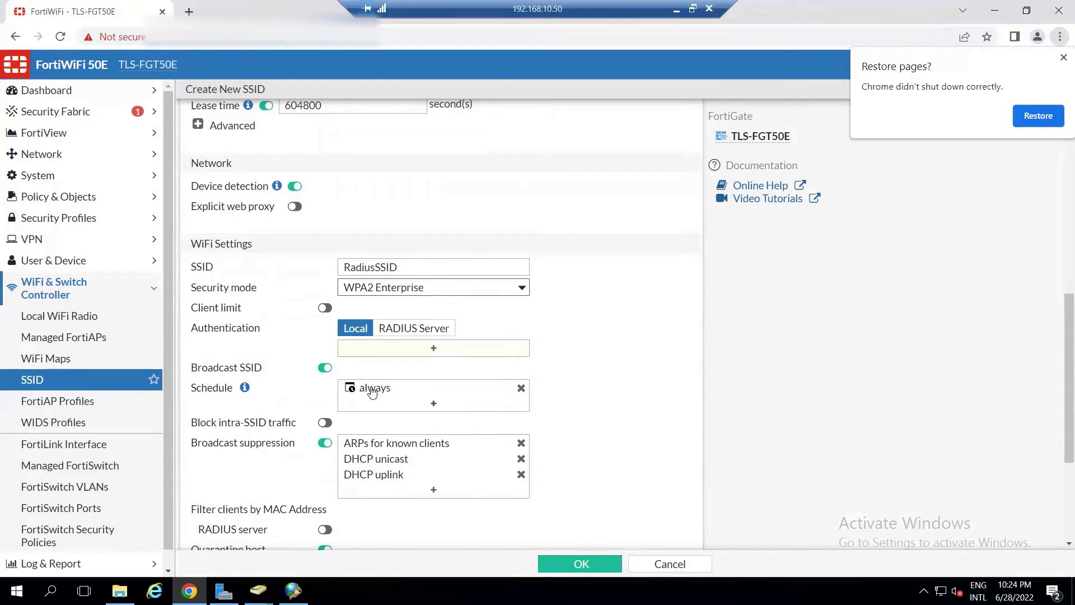
click(406, 331)
click(466, 349)
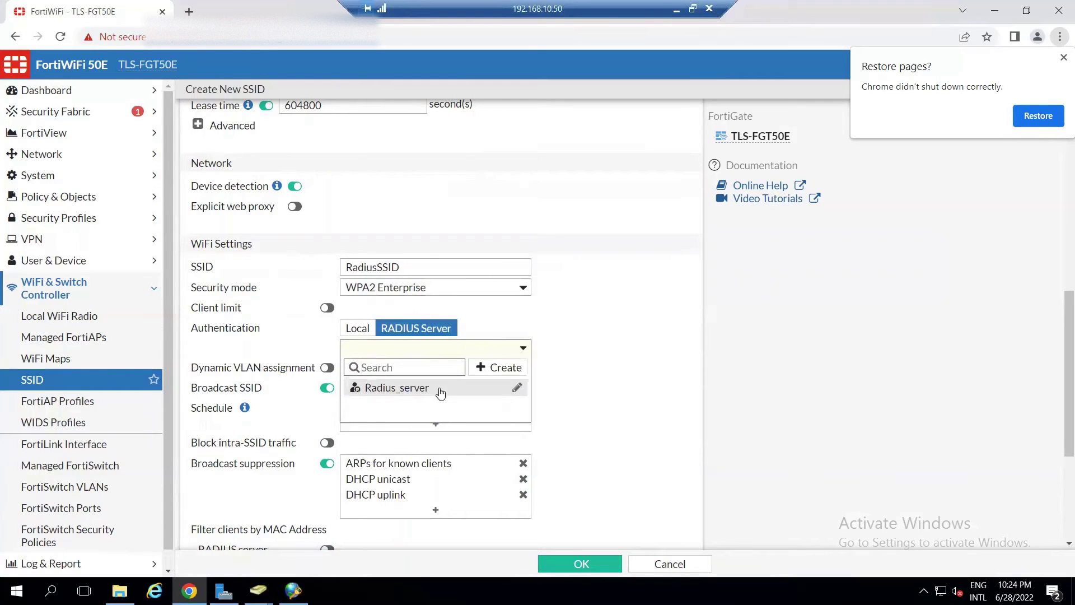
mouse_move(382, 394)
click(468, 397)
scroll(435, 388, down, 4)
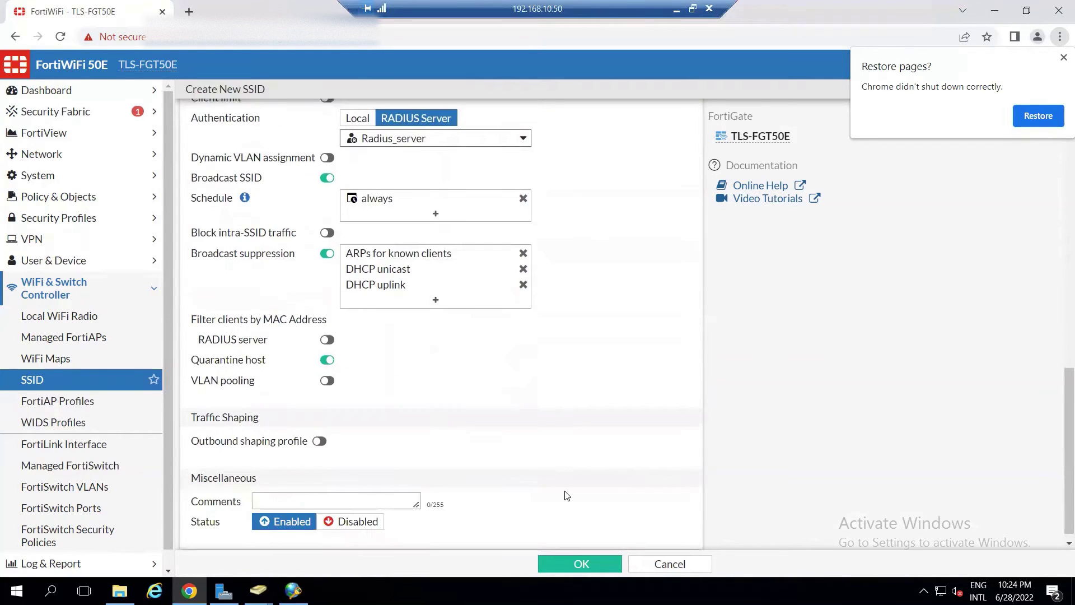
scroll(566, 496, down, 1)
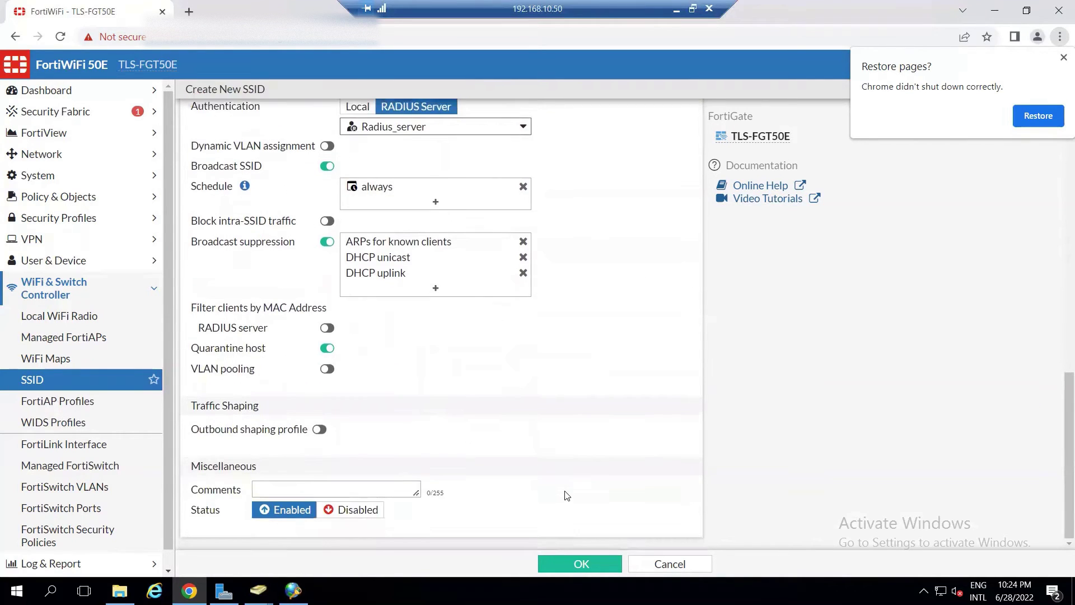
click(555, 567)
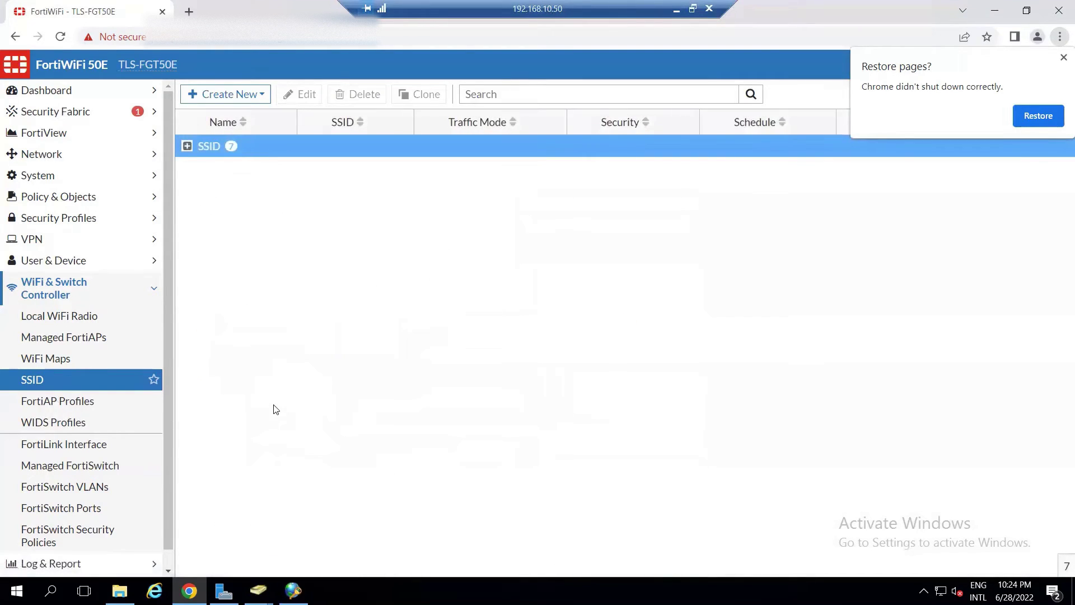
- Open the Managed FortiAPs page and reload it to list the access points
click(108, 350)
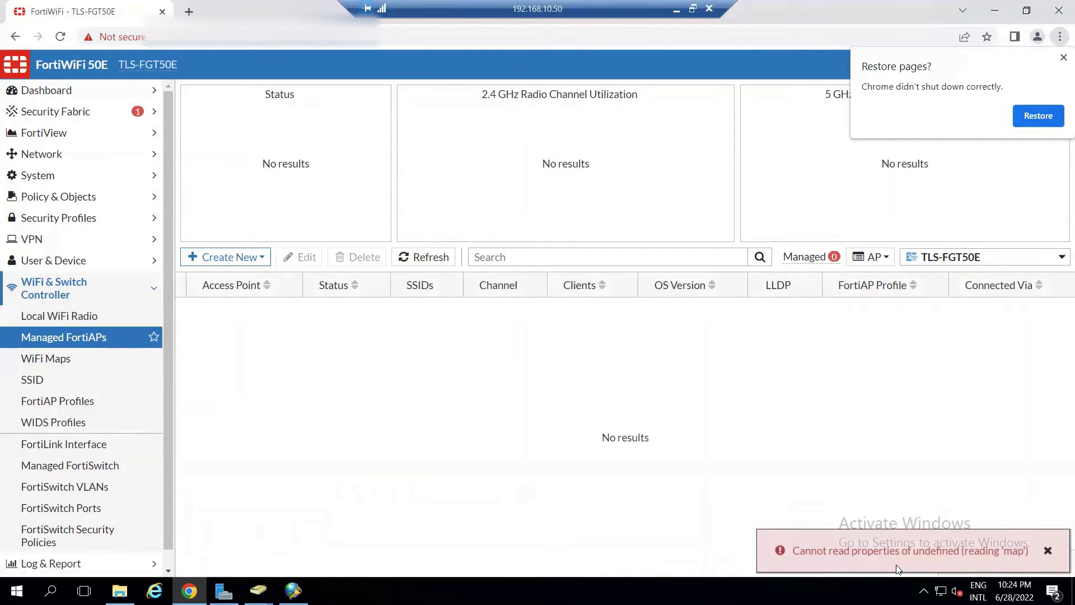
click(81, 347)
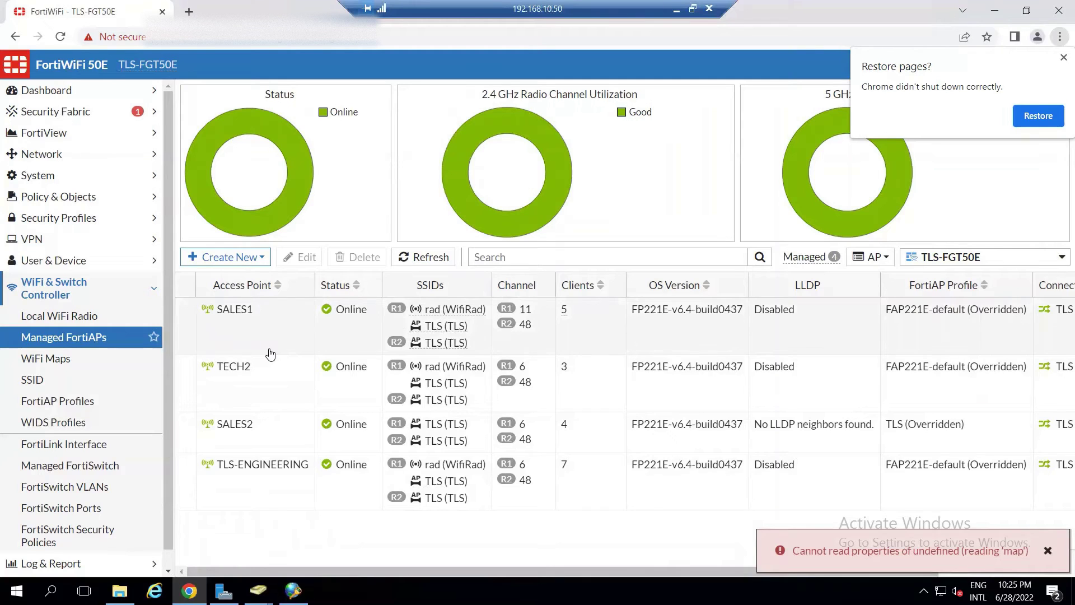
- Add RadiusSSID to access point SALES1's Radio 1 SSIDs alongside rad and TLS, and save
double_click(270, 352)
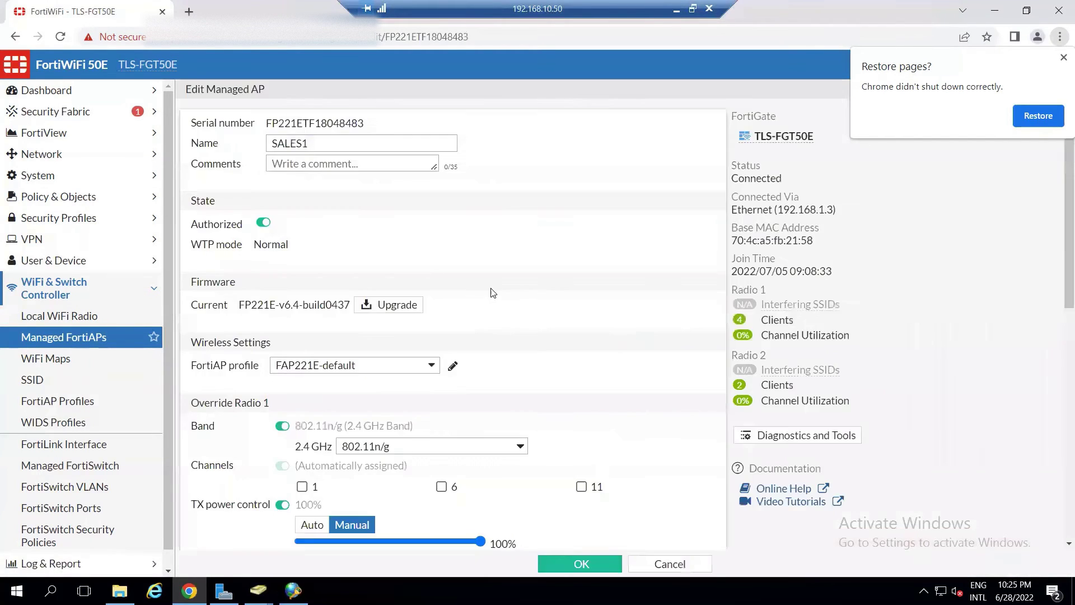
drag(311, 149, 268, 143)
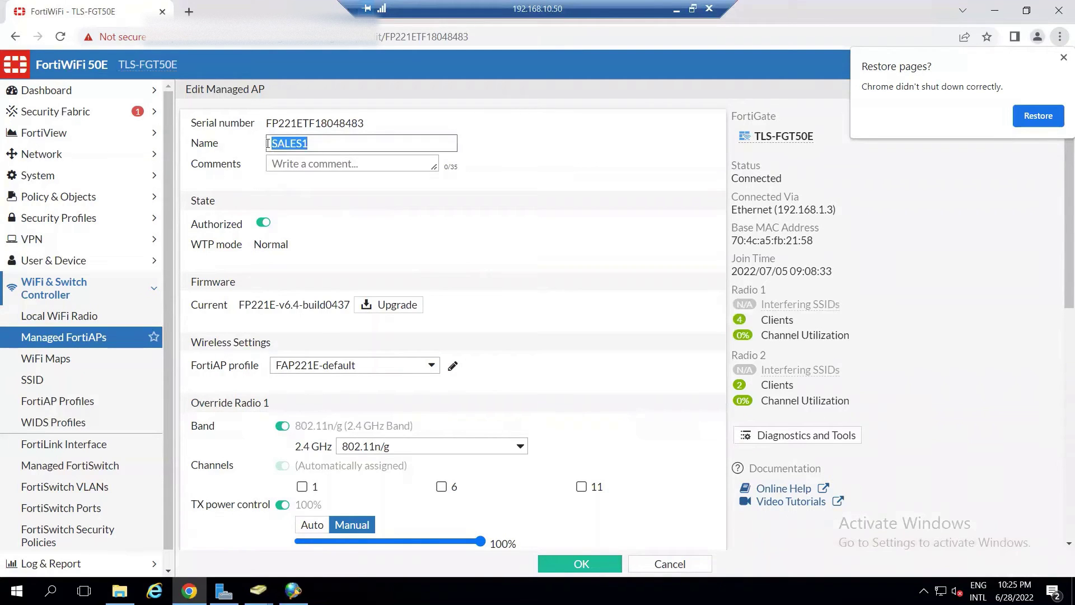
scroll(370, 367, down, 4)
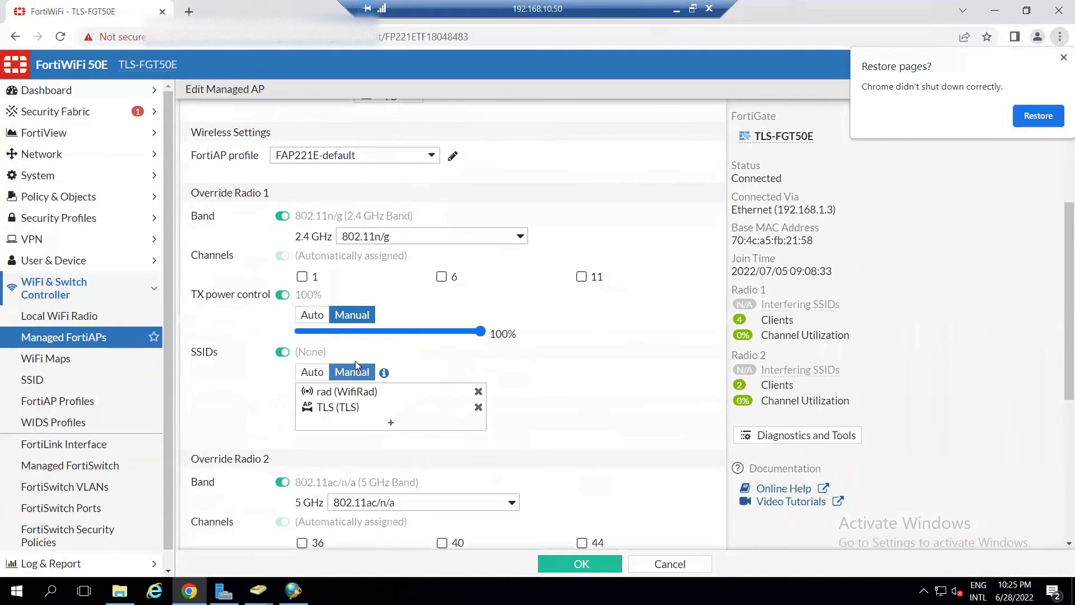
scroll(352, 354, down, 1)
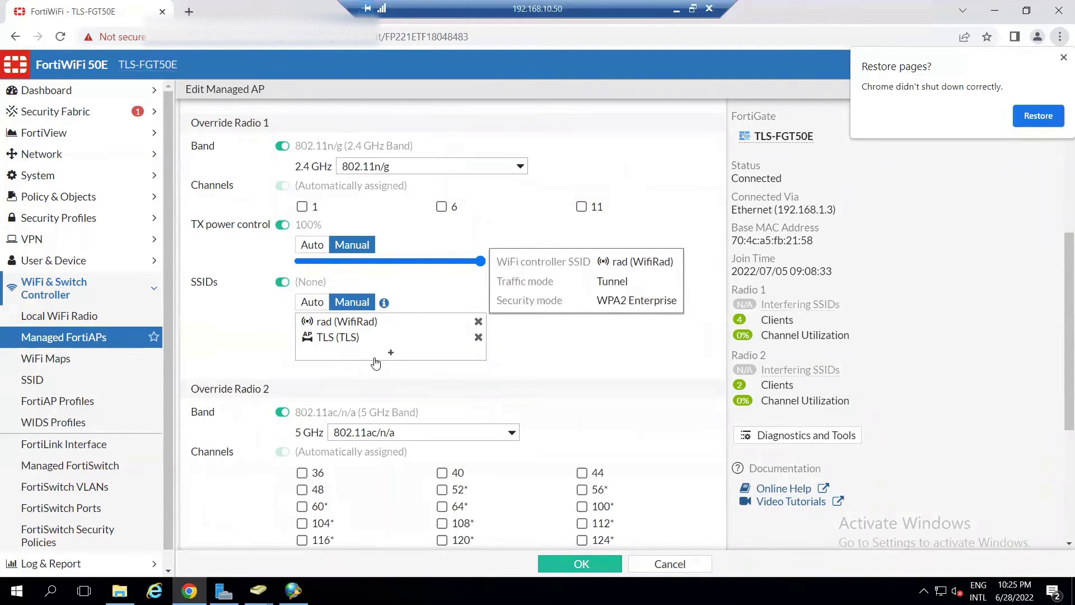
click(393, 354)
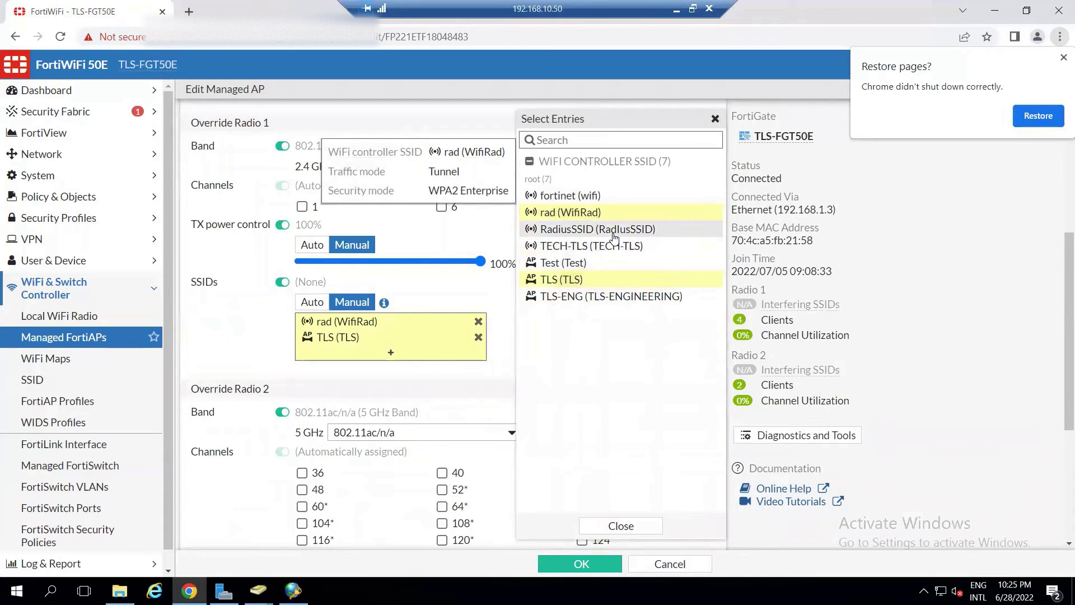
click(583, 229)
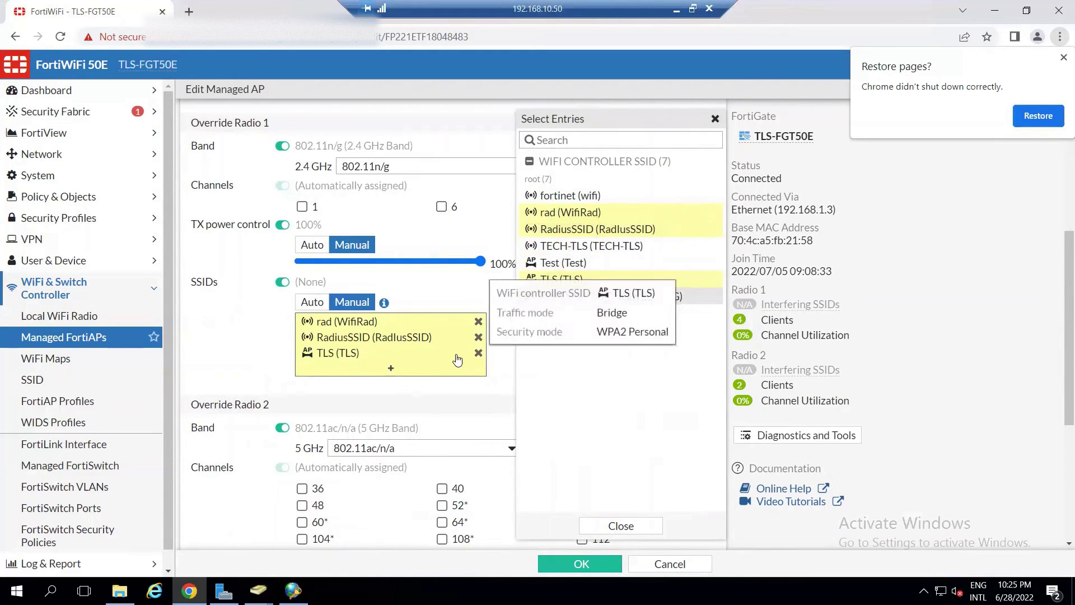
scroll(516, 497, down, 3)
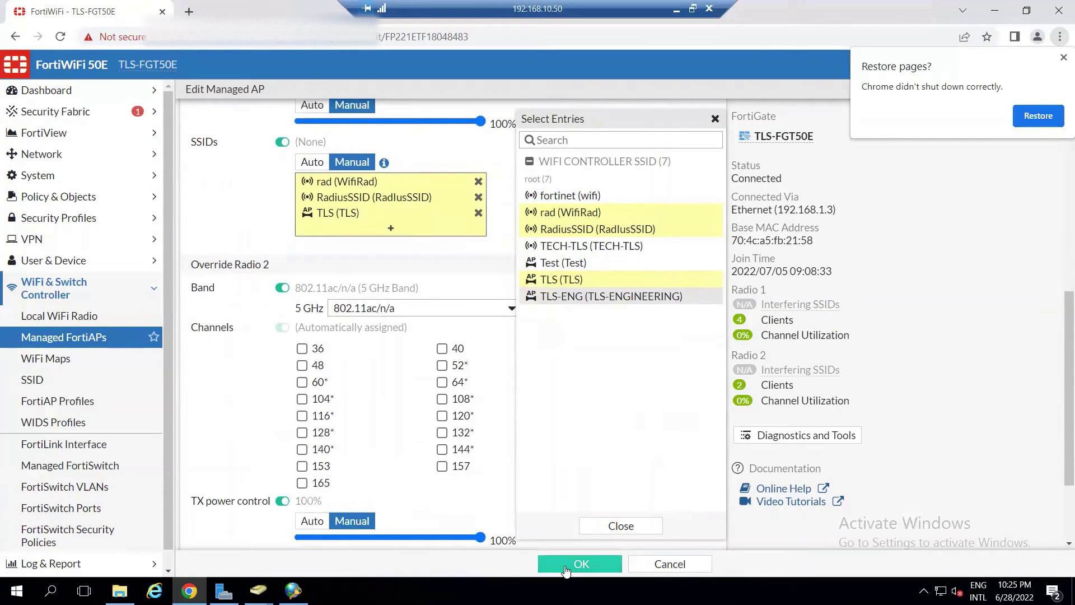
click(559, 564)
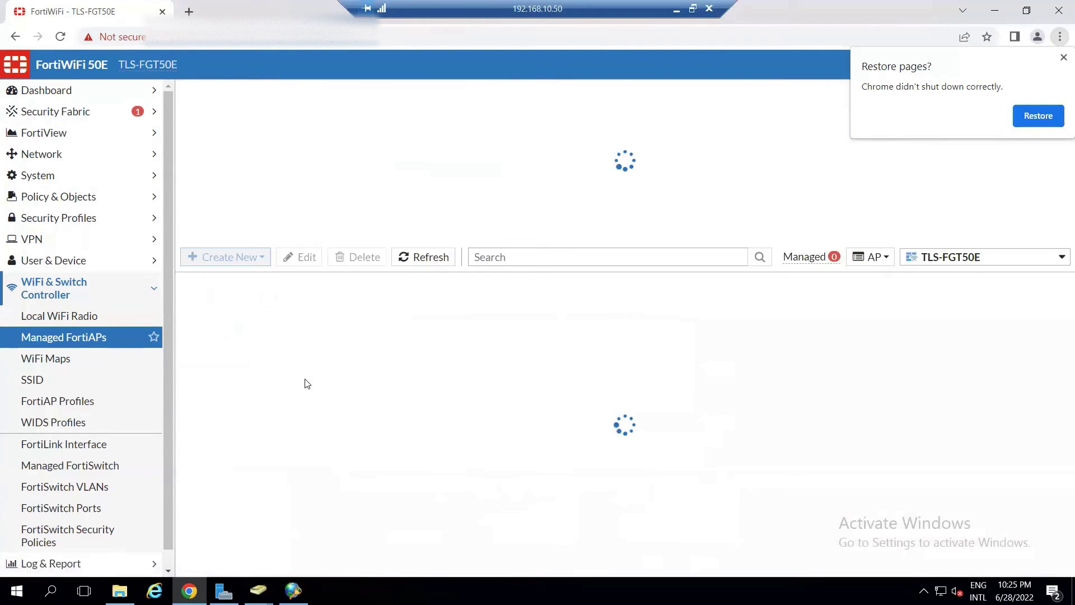
- Add RadiusSSID to access point TECH2's Radio 1 SSIDs and save
double_click(307, 413)
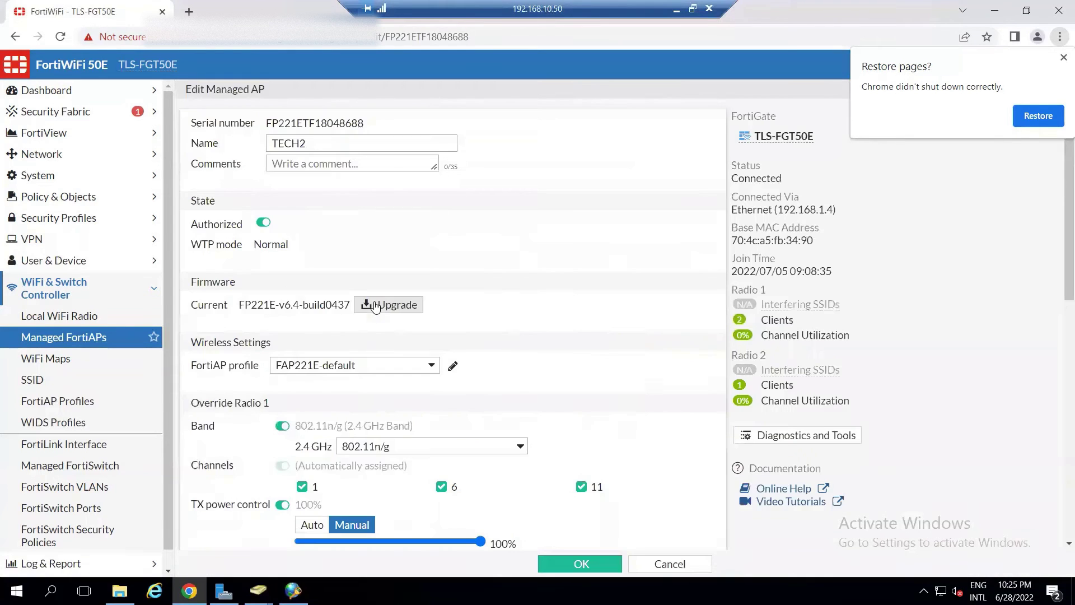
scroll(377, 303, down, 3)
click(395, 422)
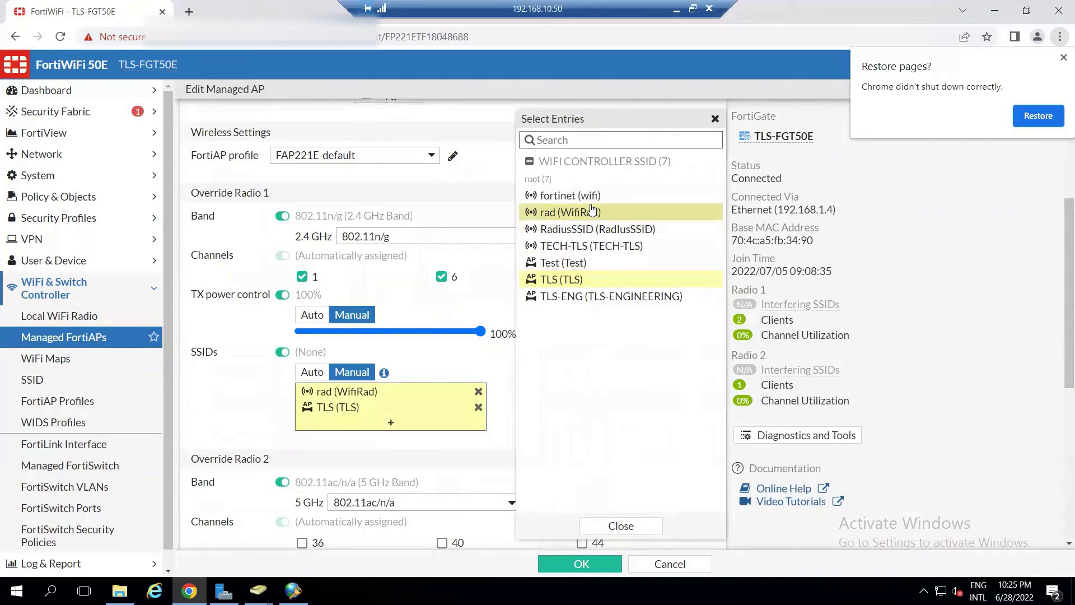
click(597, 231)
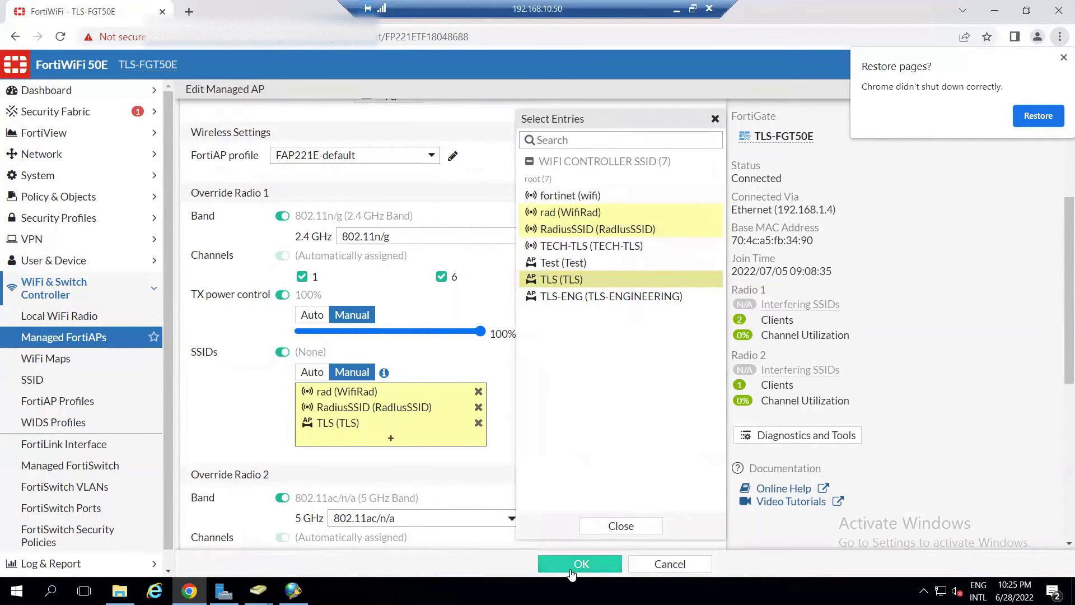
click(570, 564)
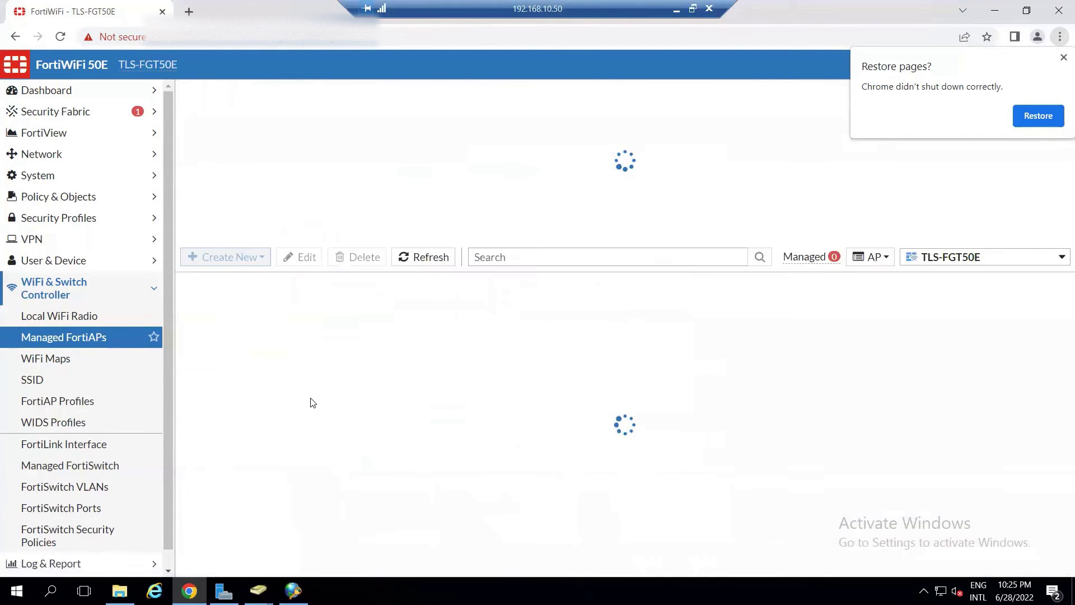
- Add RadiusSSID to TLS-ENGINEERING's Radio 1 SSIDs, save, and collapse WiFi & Switch Controller
double_click(326, 497)
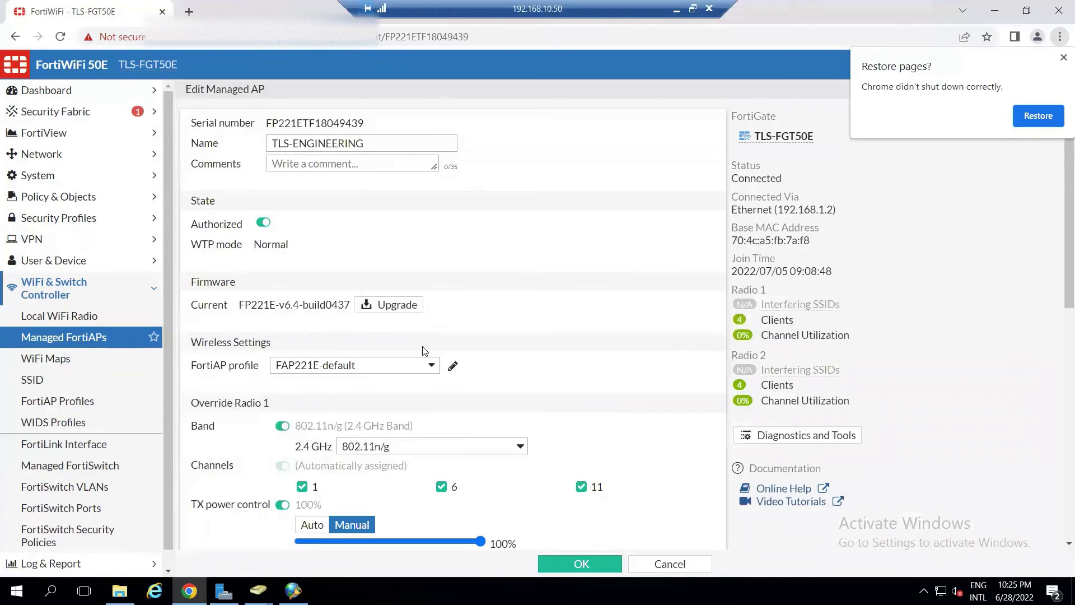
scroll(399, 393, down, 3)
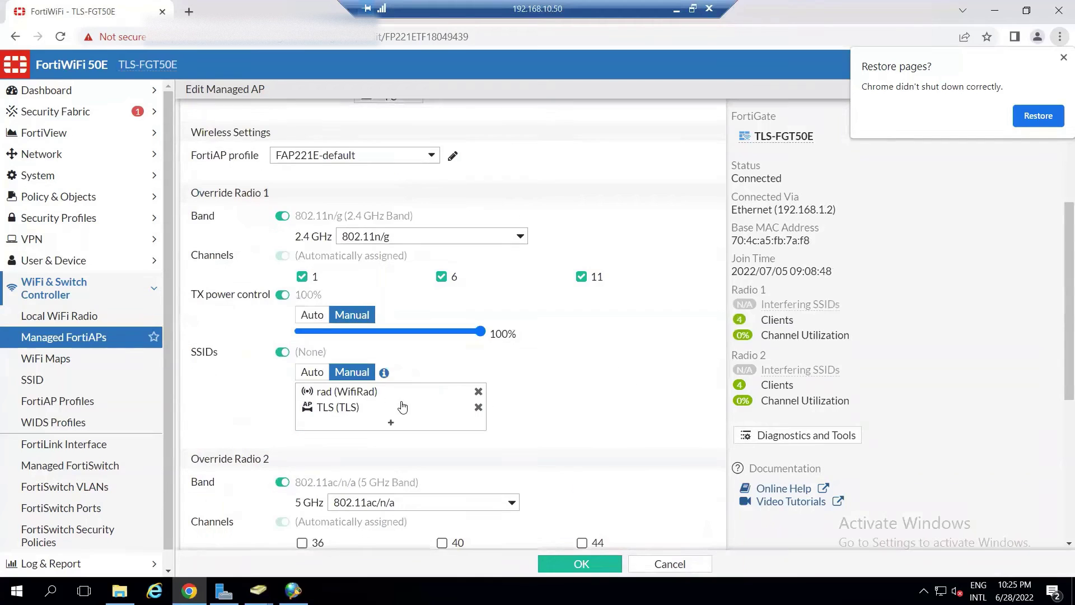
click(391, 422)
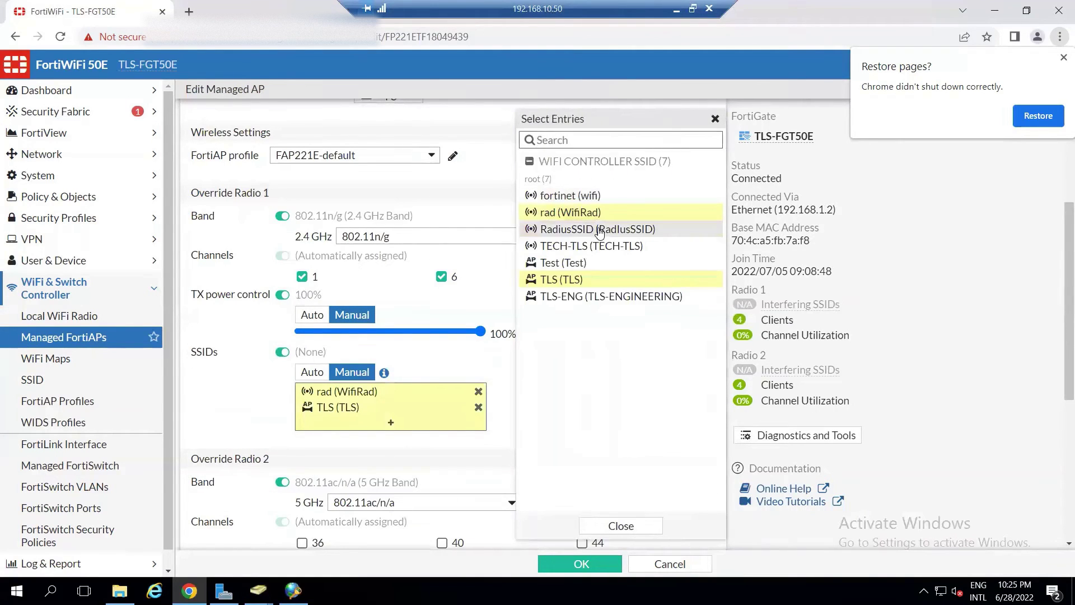
click(599, 229)
click(547, 565)
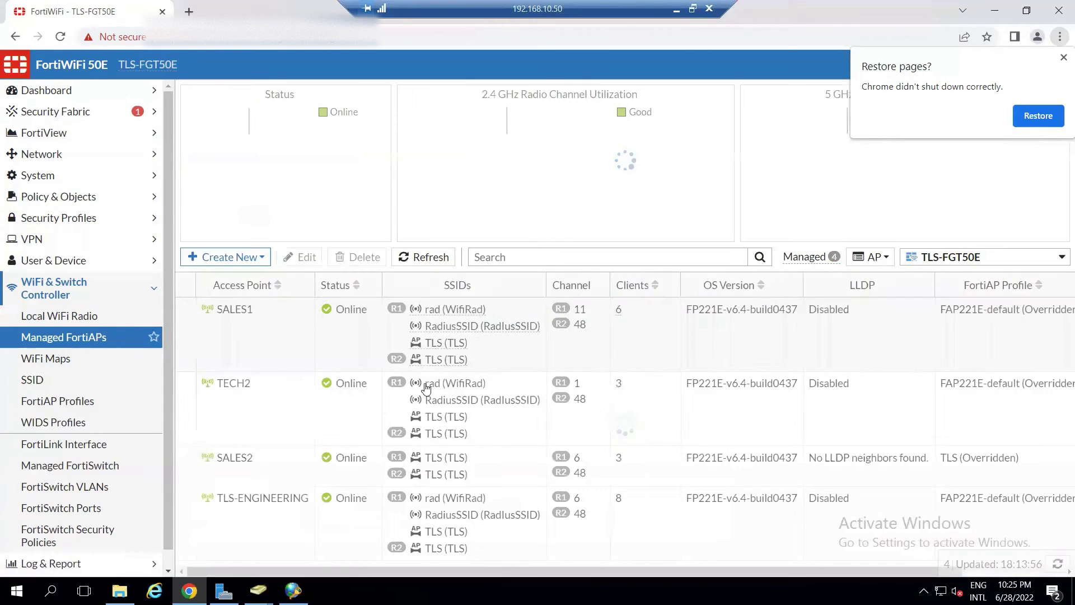
click(154, 296)
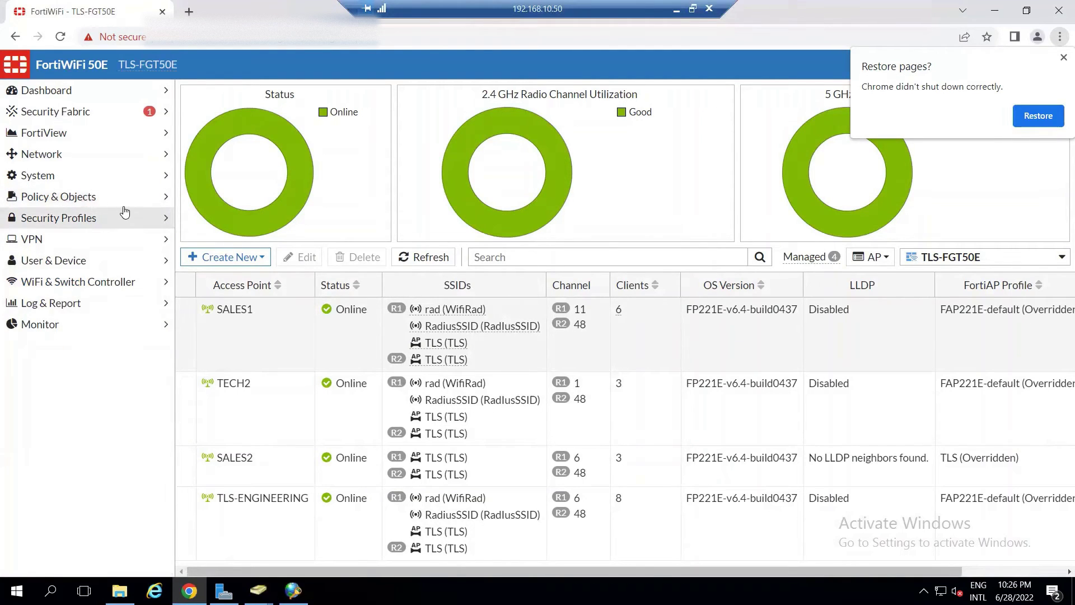
- Under User & Device > User Groups, start a new user group named Wifi
click(97, 263)
click(96, 303)
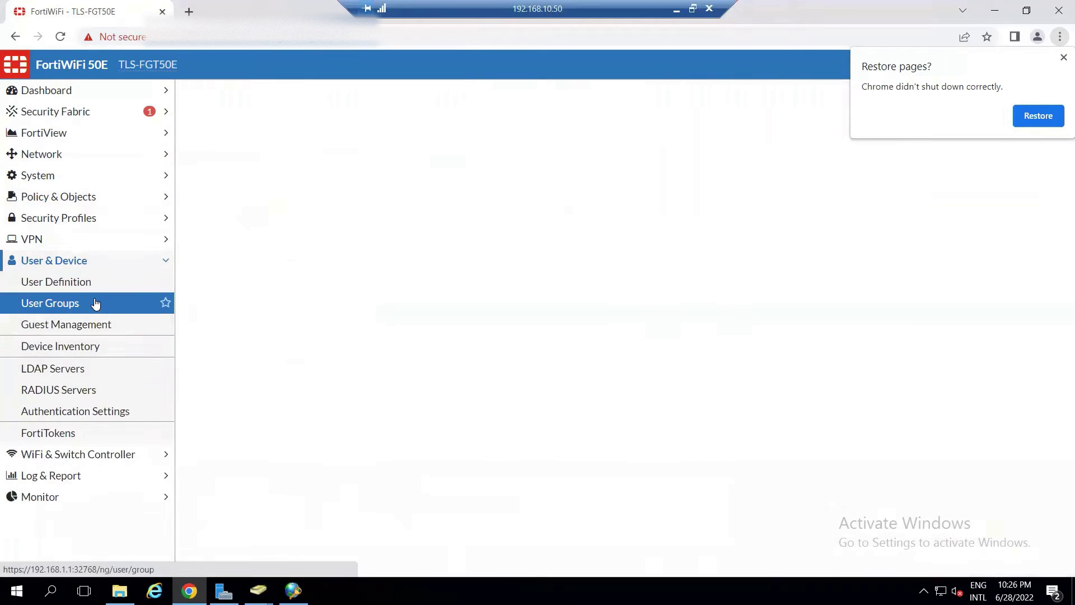
click(226, 95)
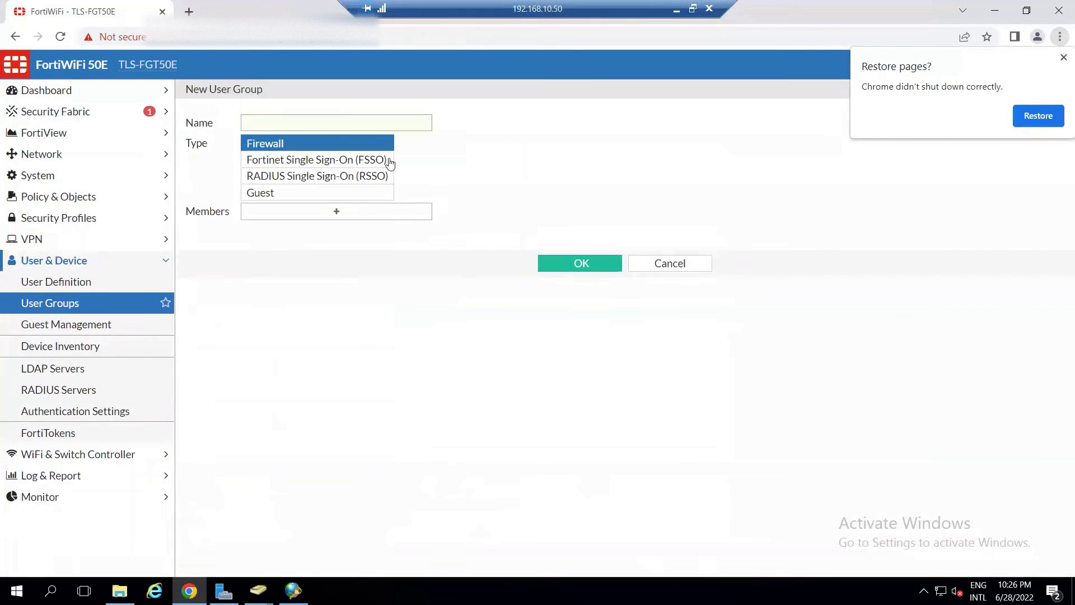
click(350, 120)
text(Wifi)
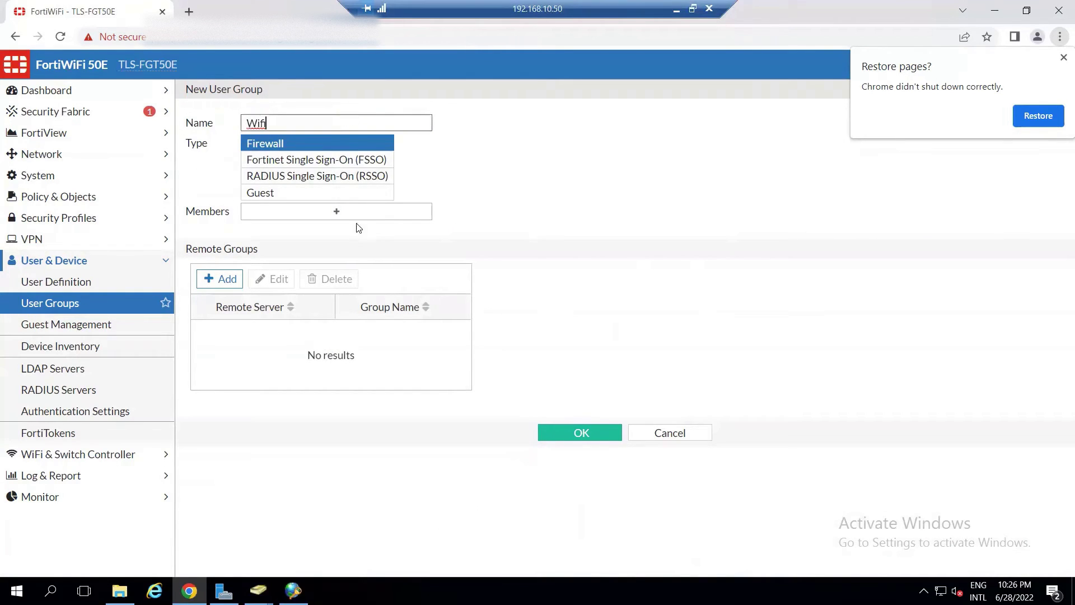
- Add Radius_server as the Wifi group's remote server match, save it, and collapse User & Device
click(224, 280)
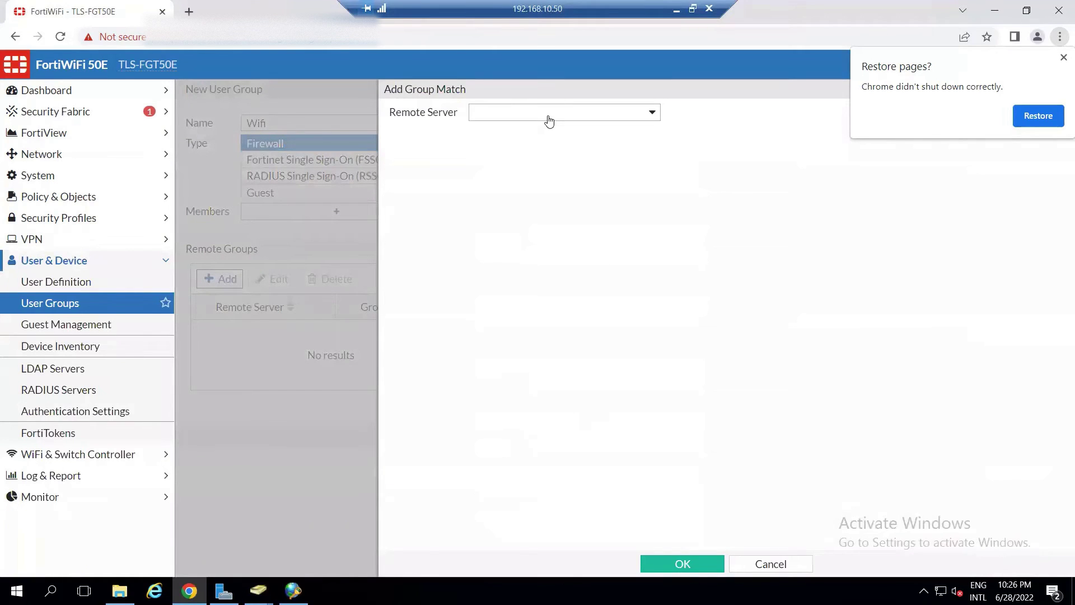
click(549, 115)
click(544, 208)
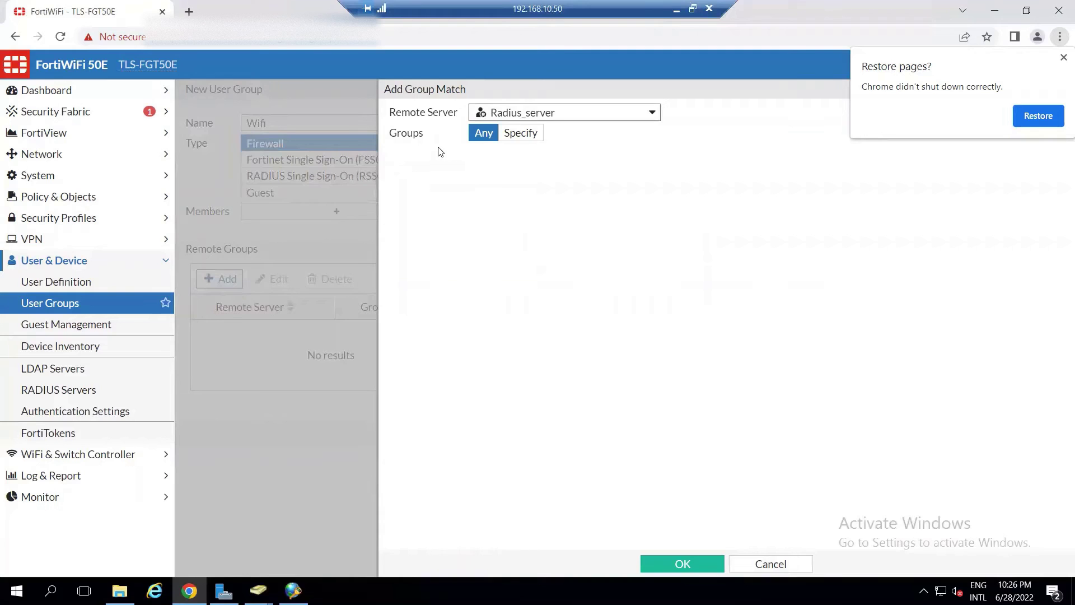
click(679, 567)
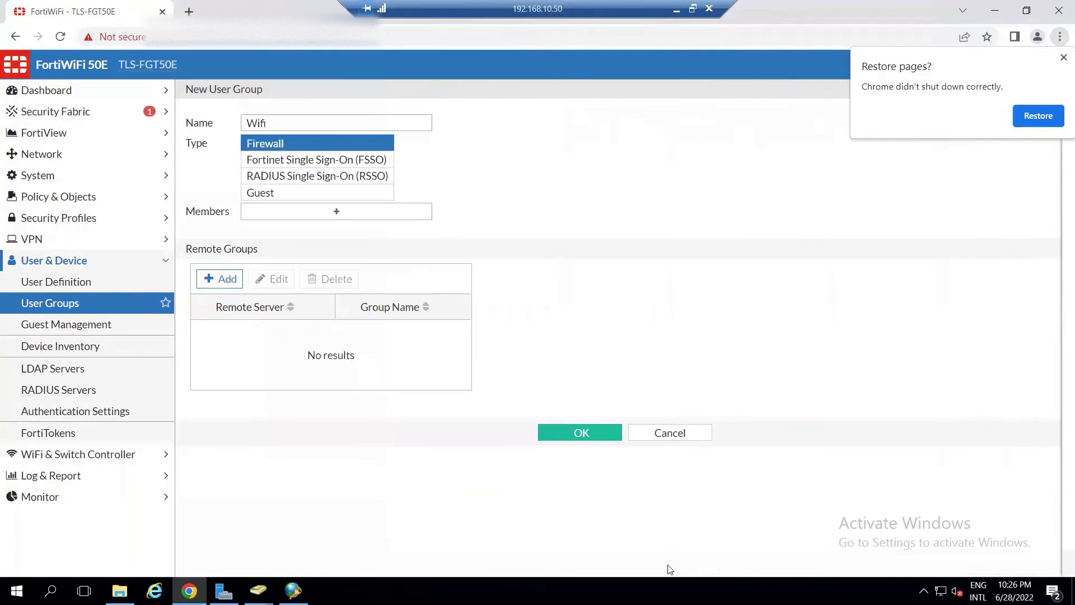
click(551, 435)
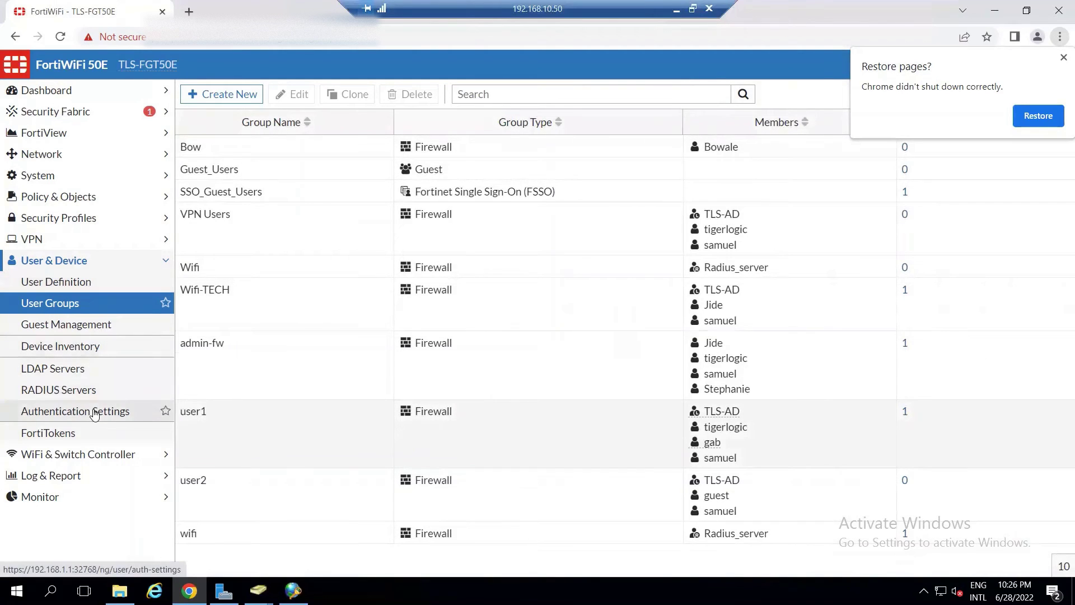
click(111, 263)
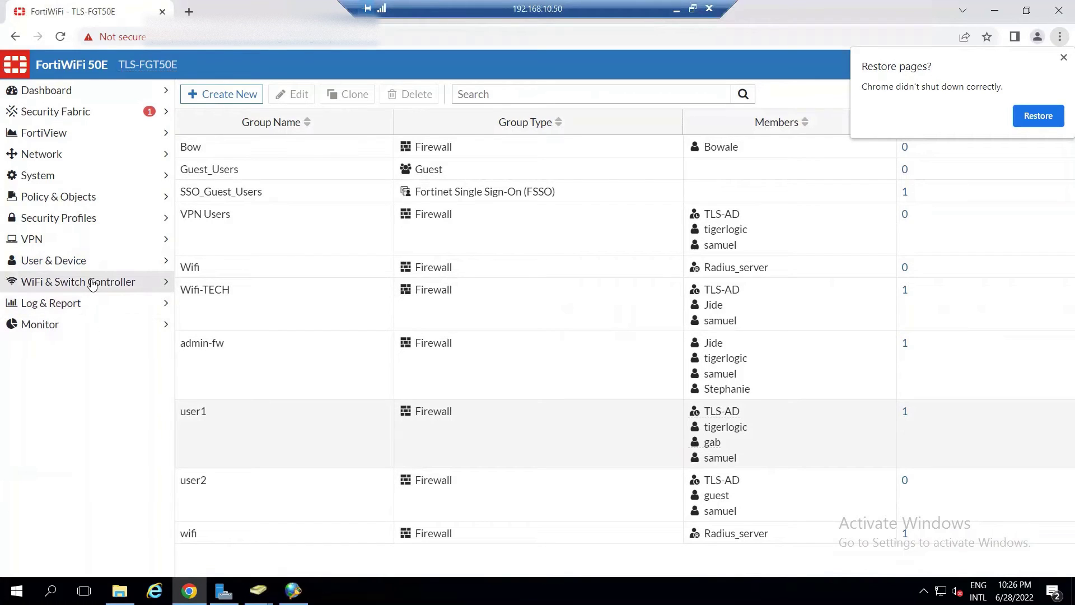
- Open the SSID list under WiFi & Switch Controller and look through the wifi SSID's settings
click(95, 285)
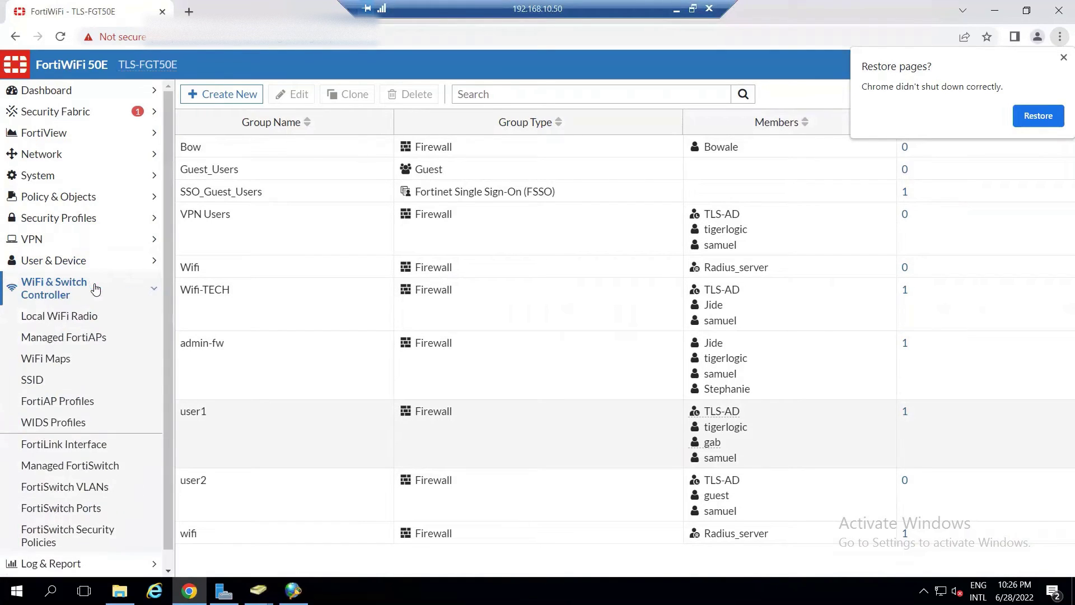
click(74, 387)
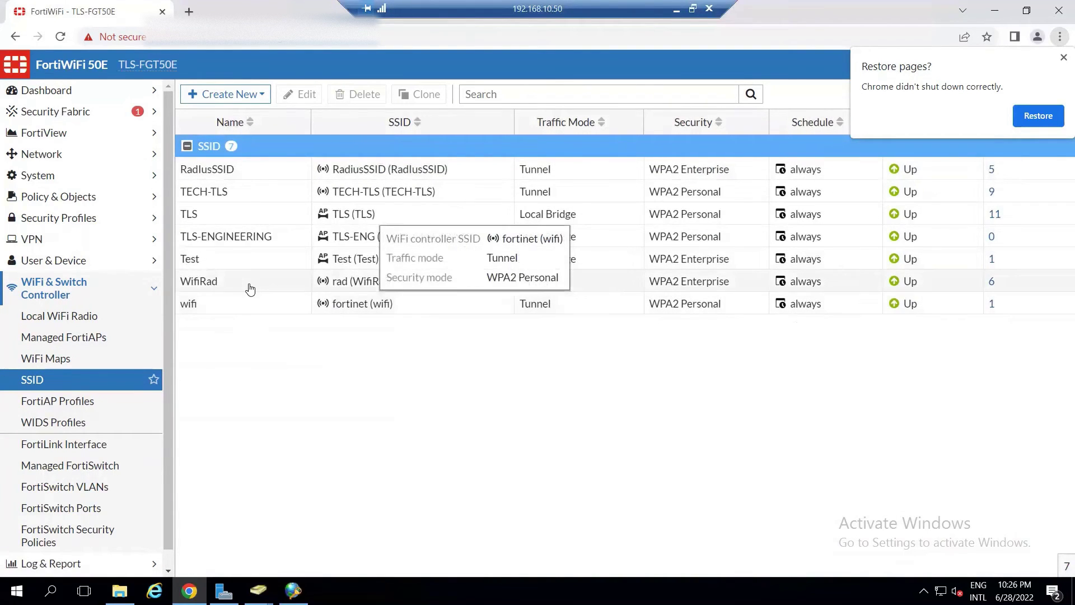
click(287, 309)
double_click(293, 309)
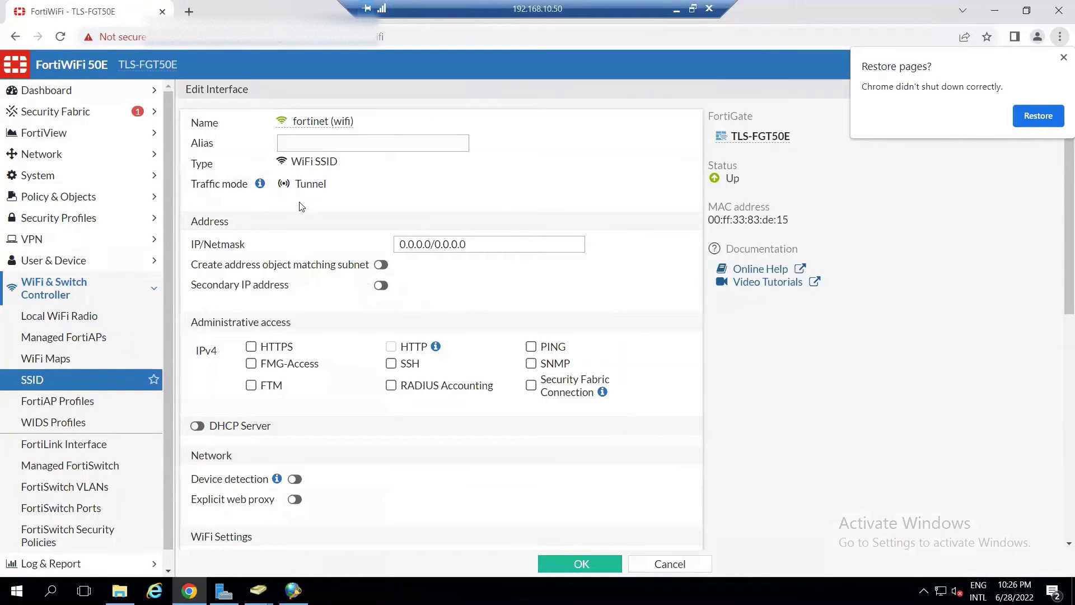
scroll(336, 264, down, 3)
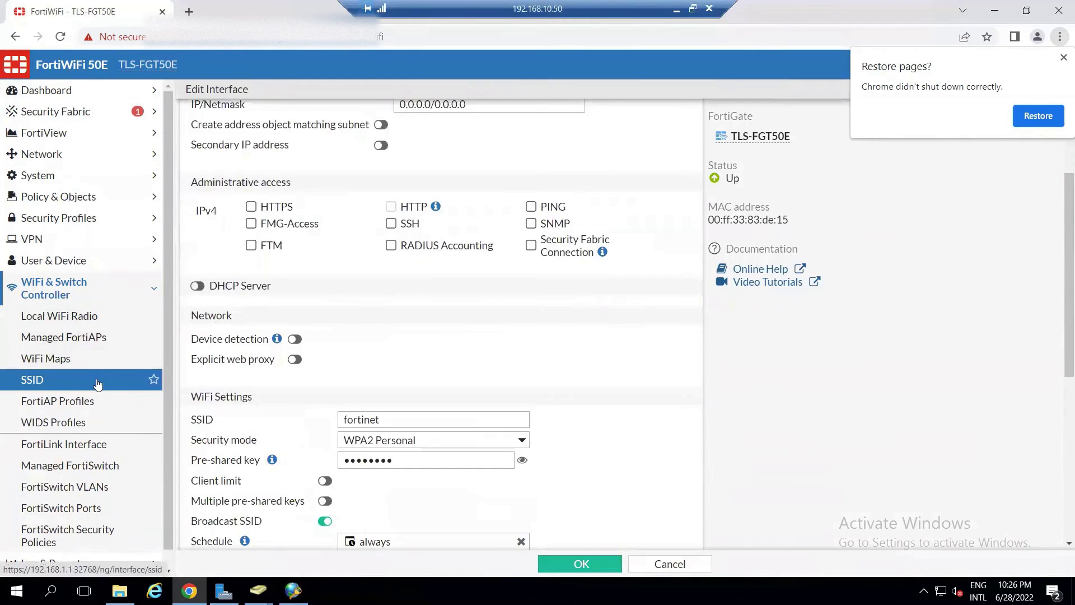
click(67, 381)
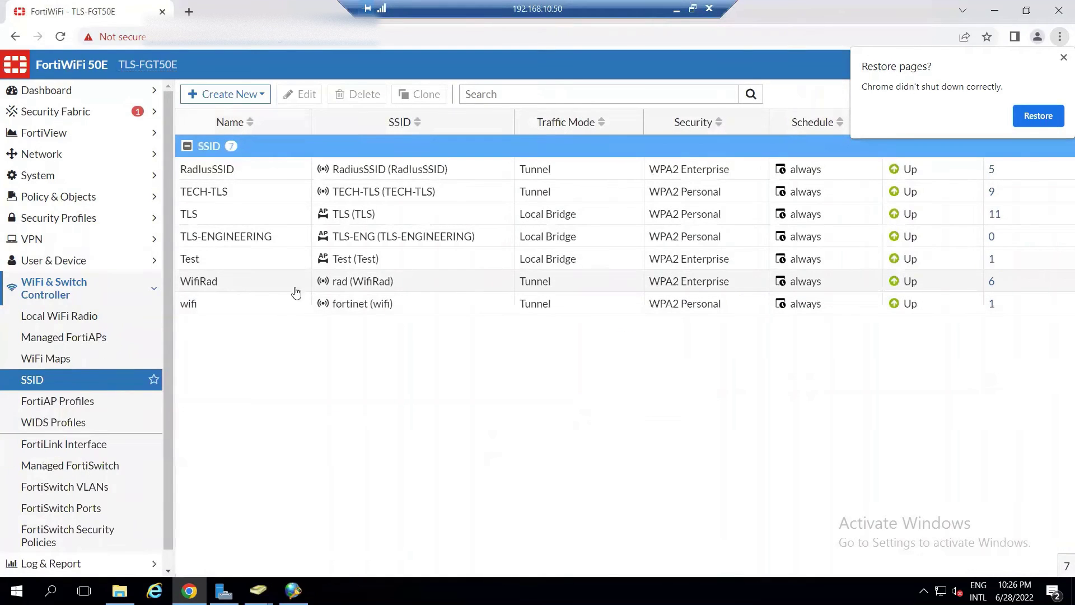
- Review RadiusSSID's WPA2 Enterprise authentication via RADIUS Server Radius_server and save it
double_click(364, 169)
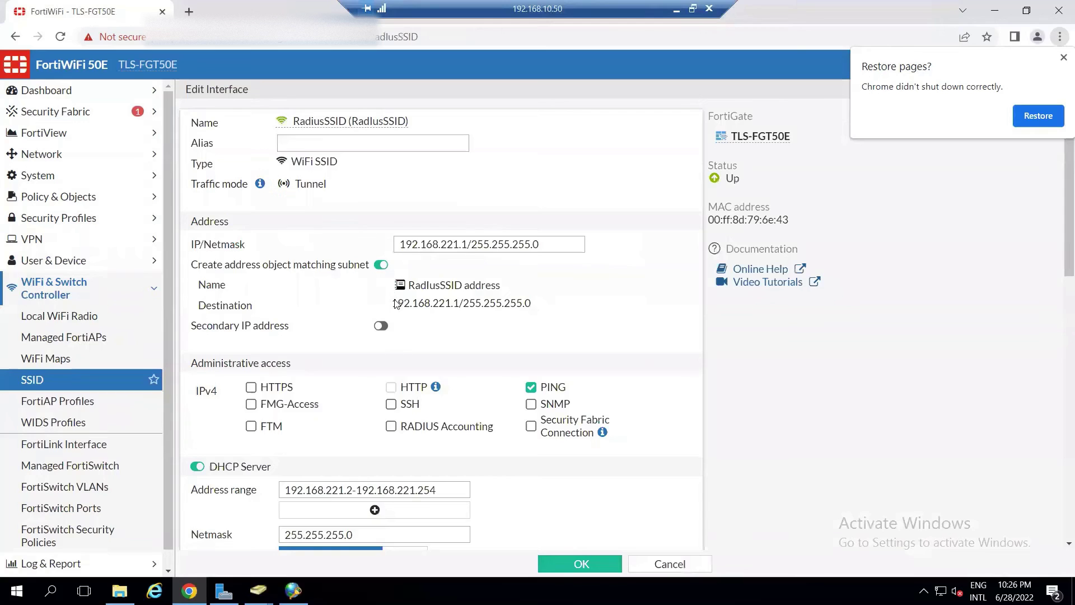
scroll(396, 304, down, 10)
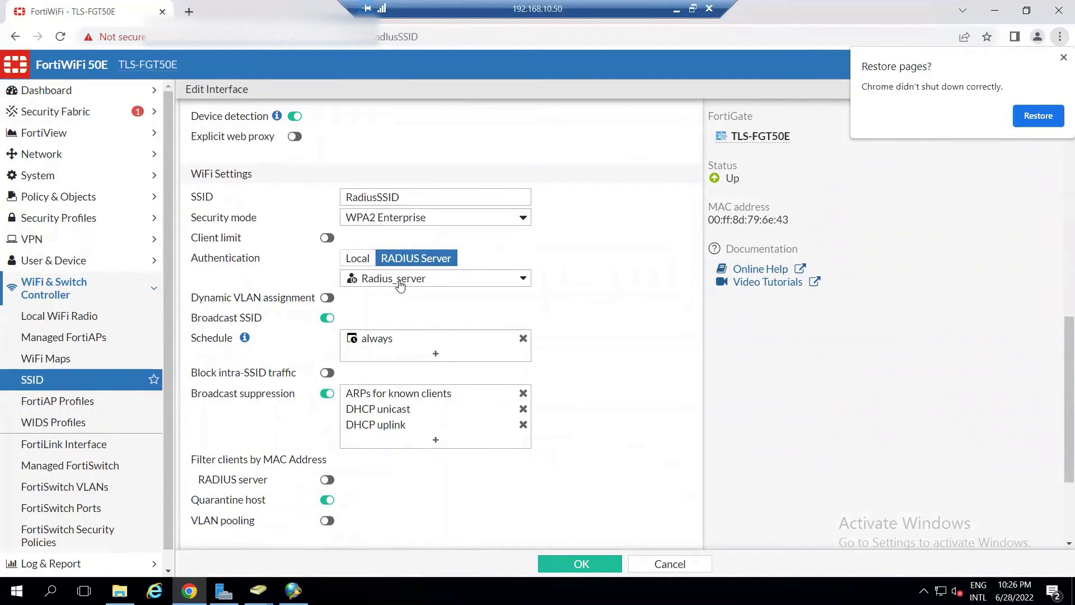
mouse_move(400, 285)
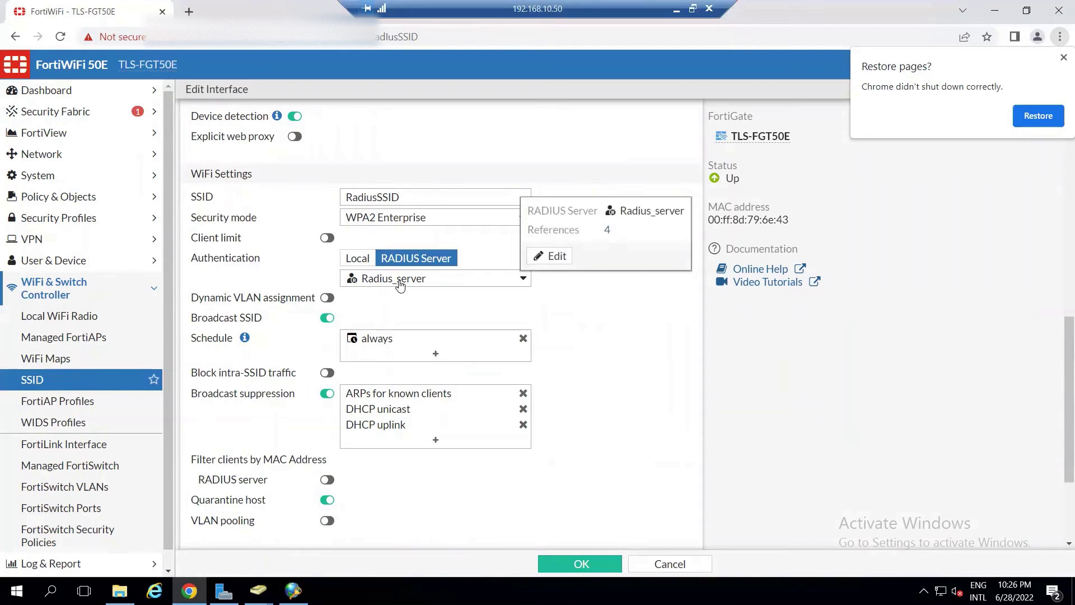
scroll(400, 284, up, 3)
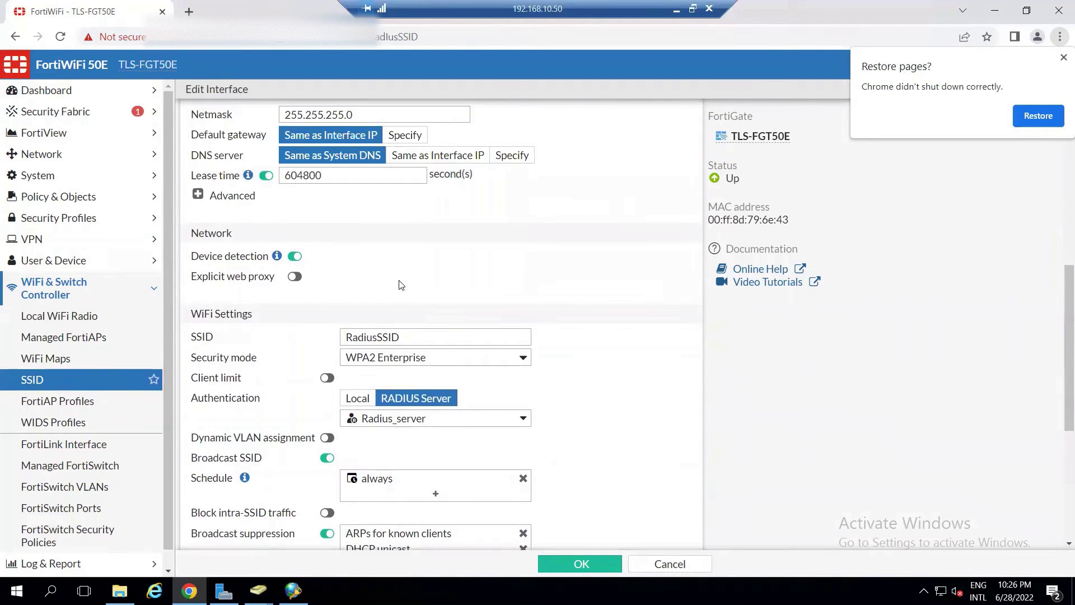
scroll(401, 285, down, 3)
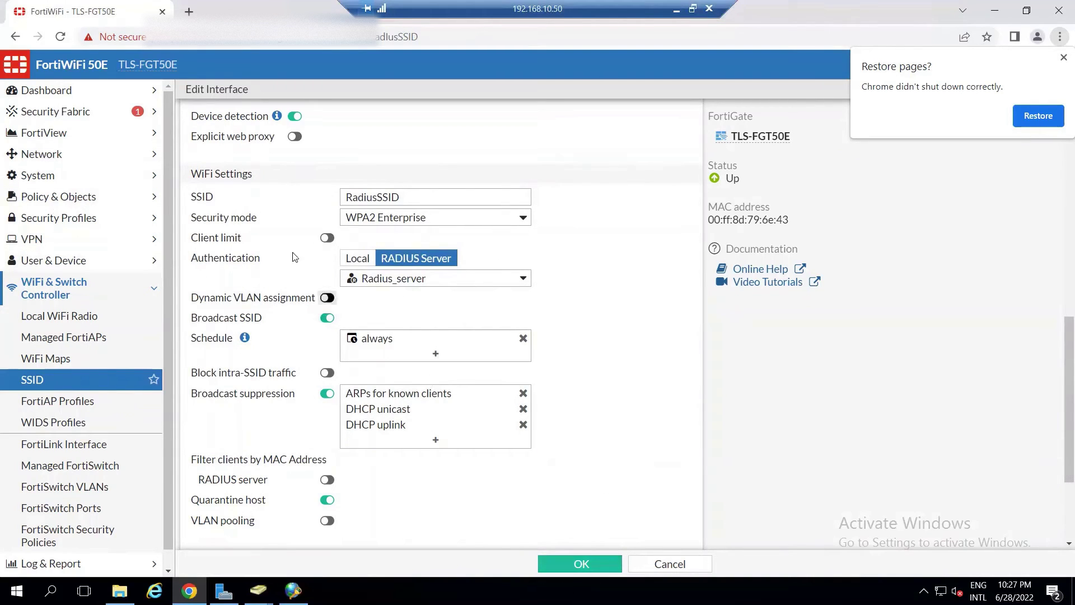
click(588, 571)
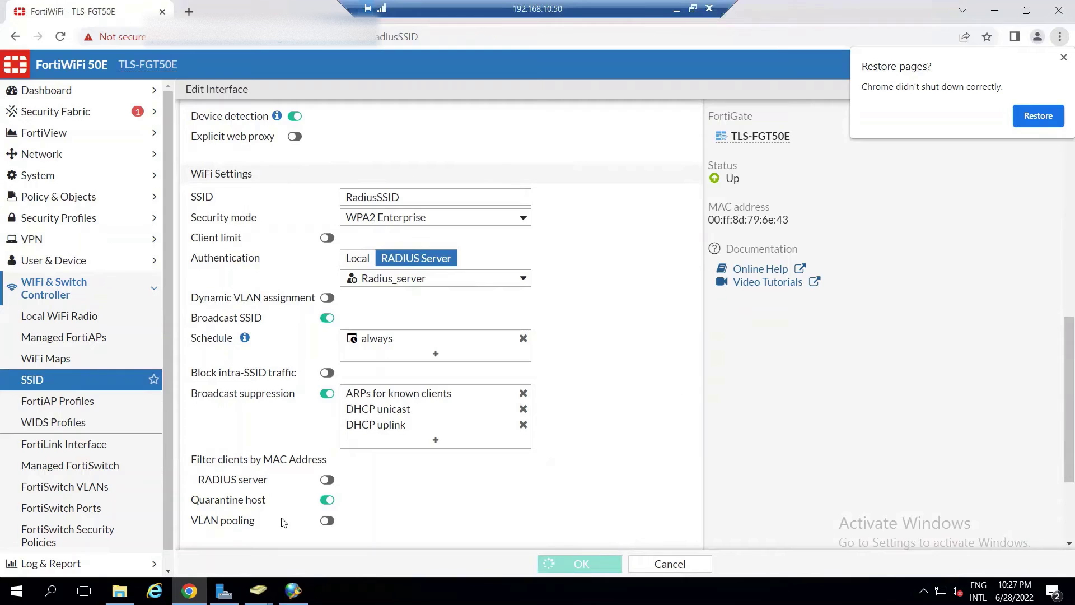
- Start a new IPv4 policy under Policy & Objects and name it WifiRadius
click(83, 202)
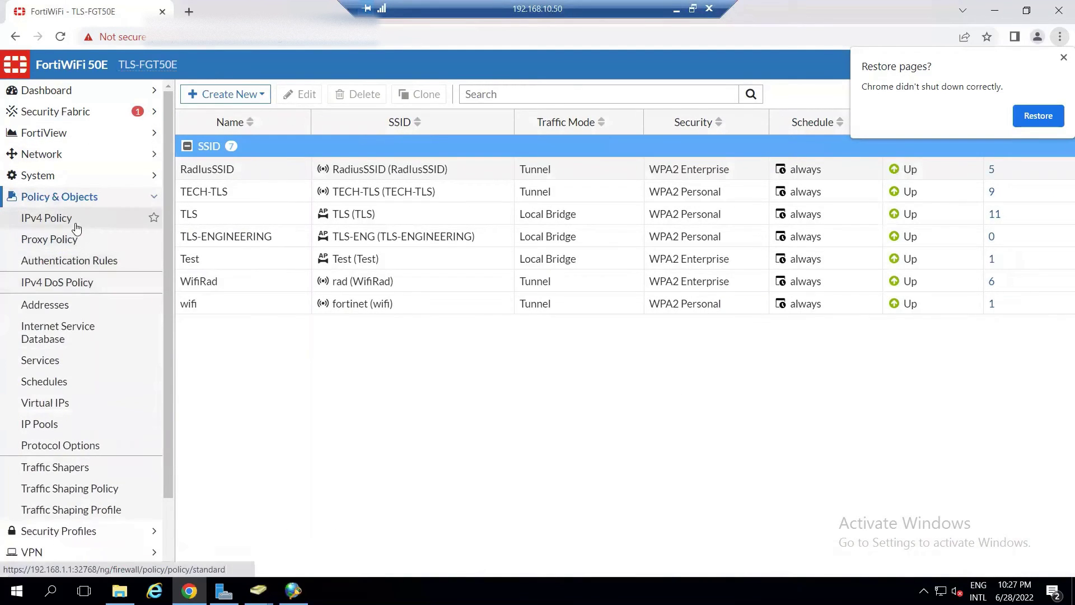
click(76, 226)
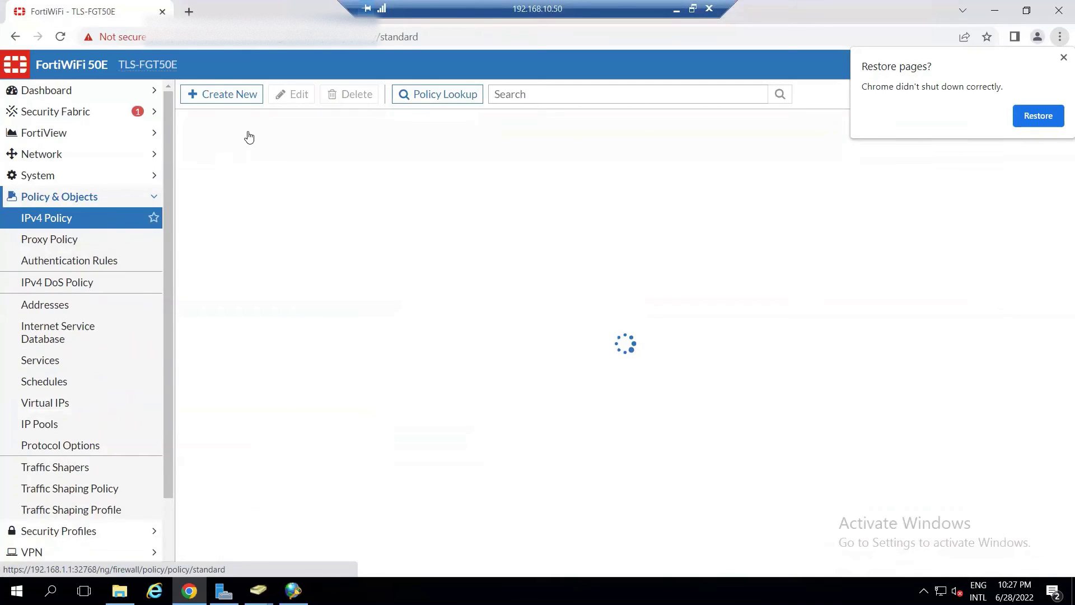
click(242, 97)
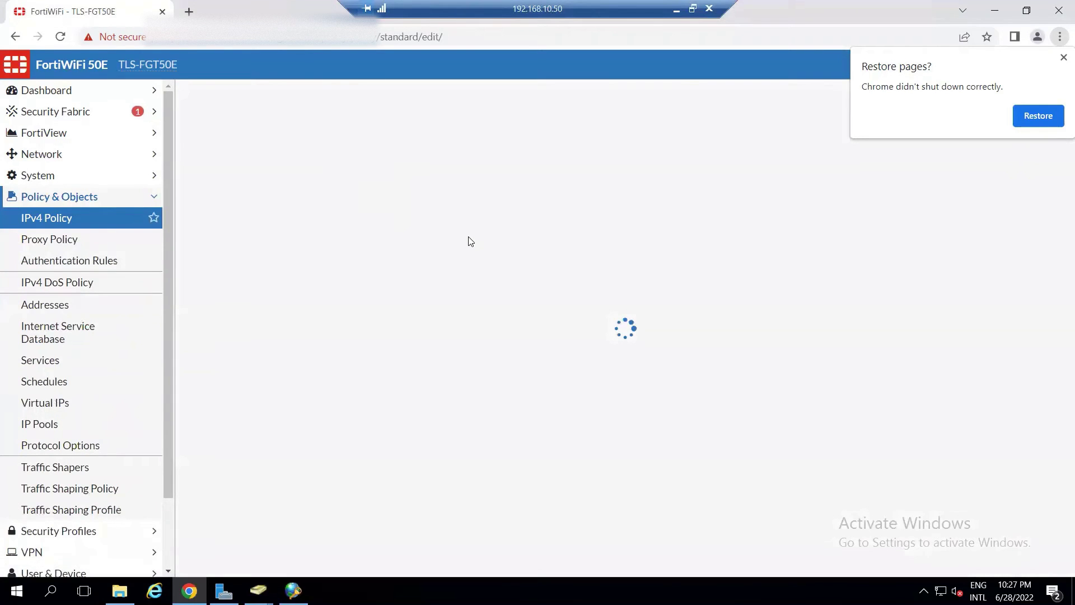
click(369, 157)
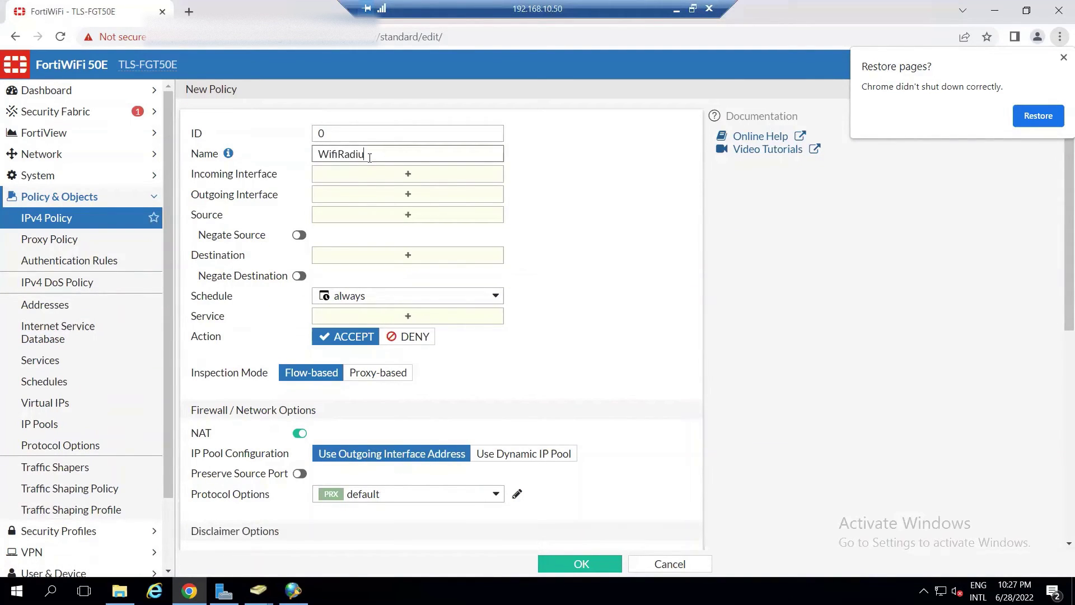
- Set the policy's incoming interface to RadiusSSID and outgoing interface to internet_iPNX (wan2)
click(395, 177)
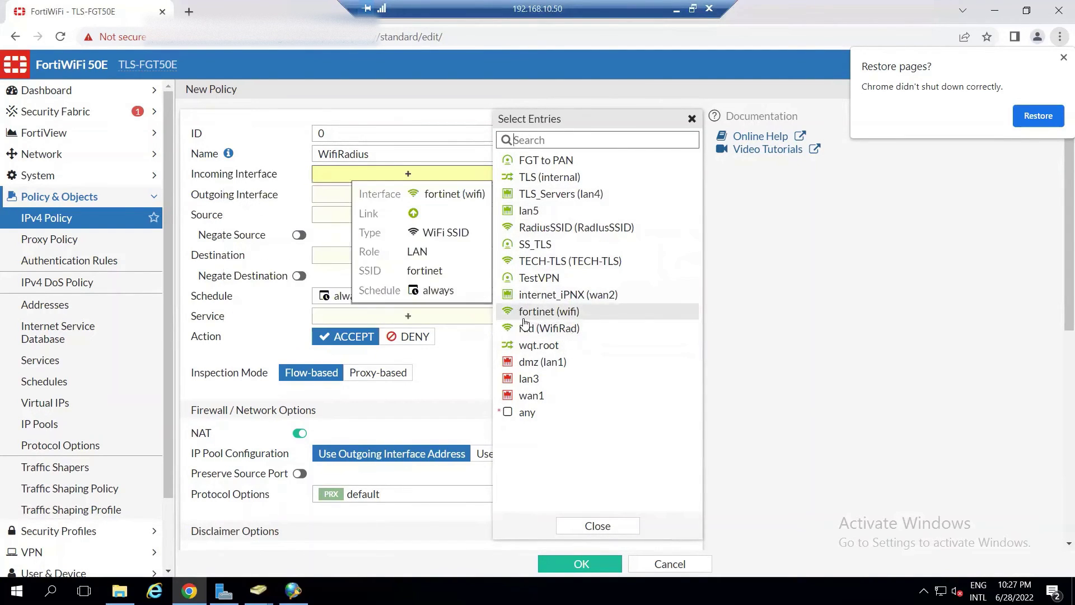
mouse_move(535, 332)
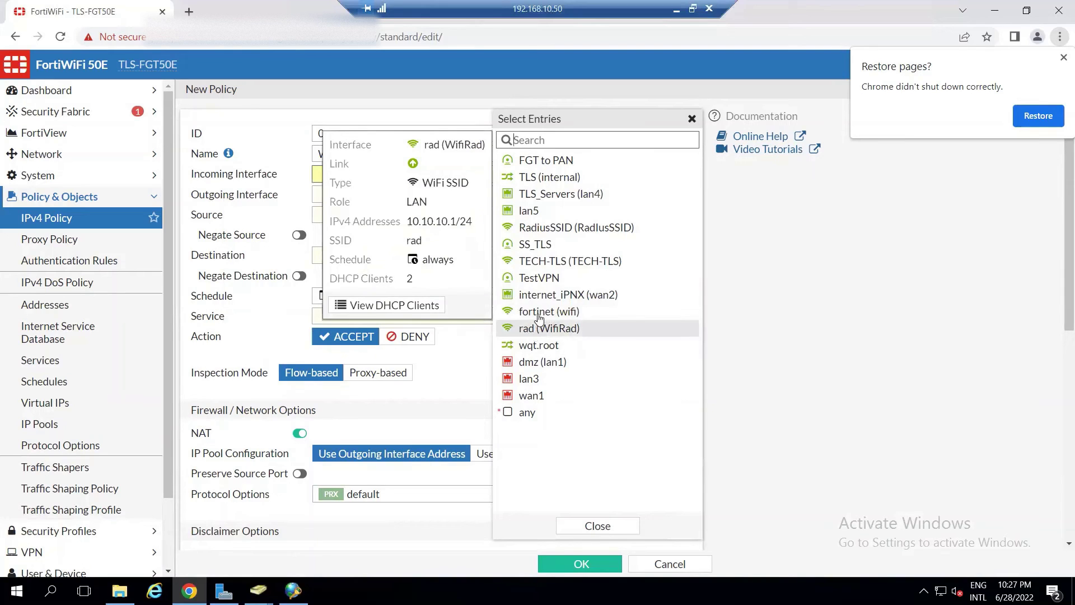
click(559, 235)
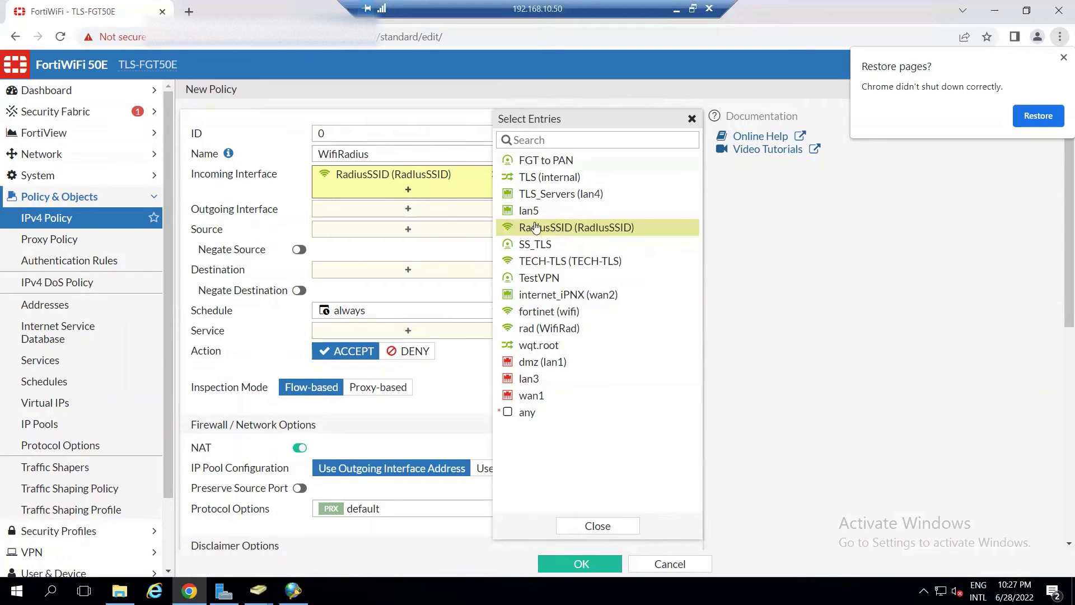
click(693, 120)
click(468, 210)
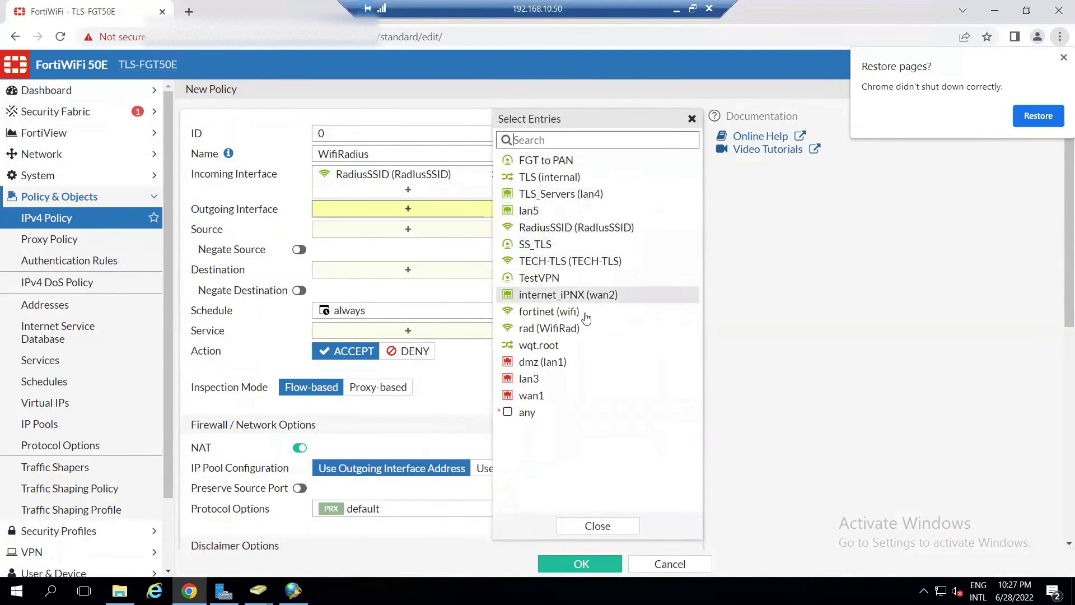
click(543, 295)
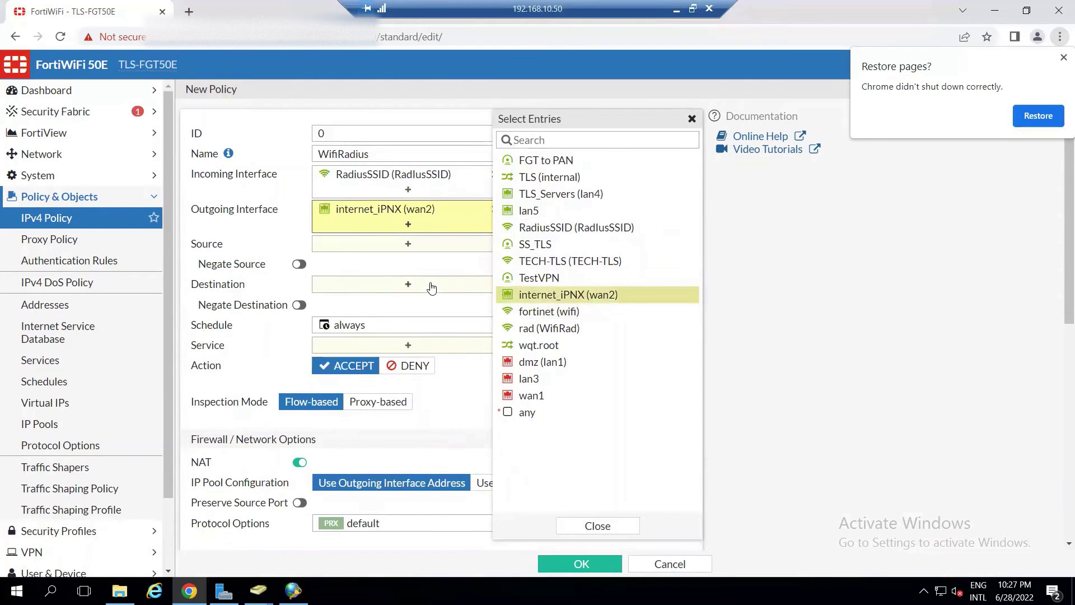
- Set the WifiRadius policy's source and destination to all and service to ALL
click(425, 246)
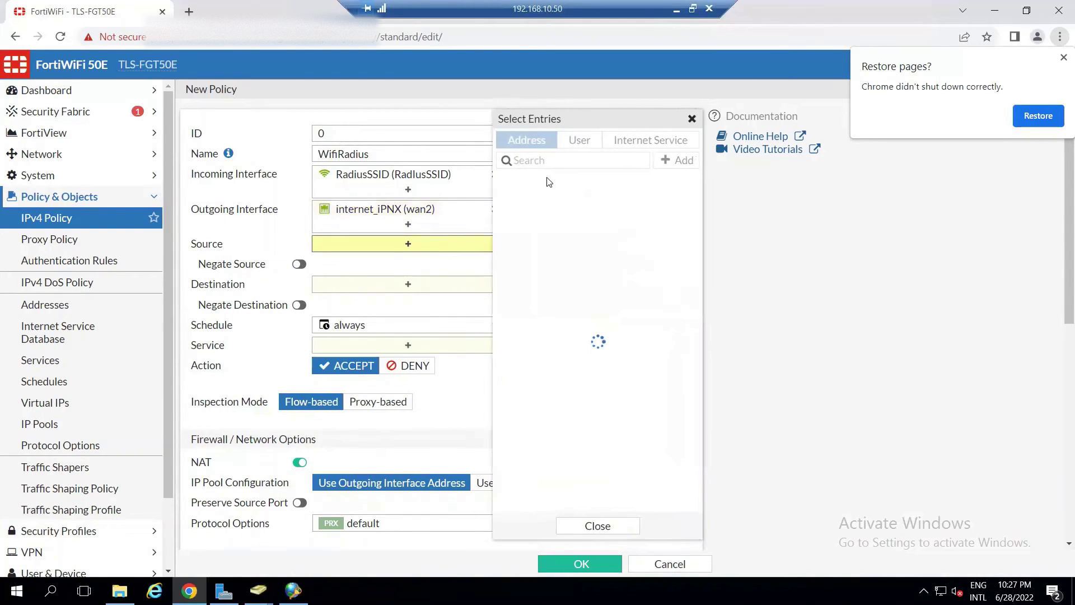
click(547, 216)
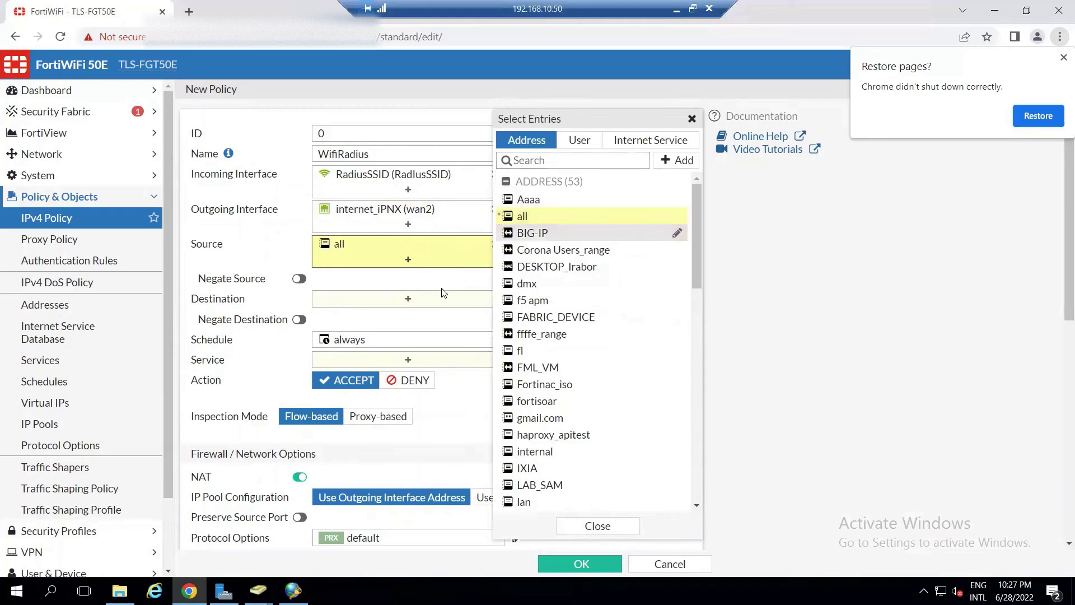
click(444, 298)
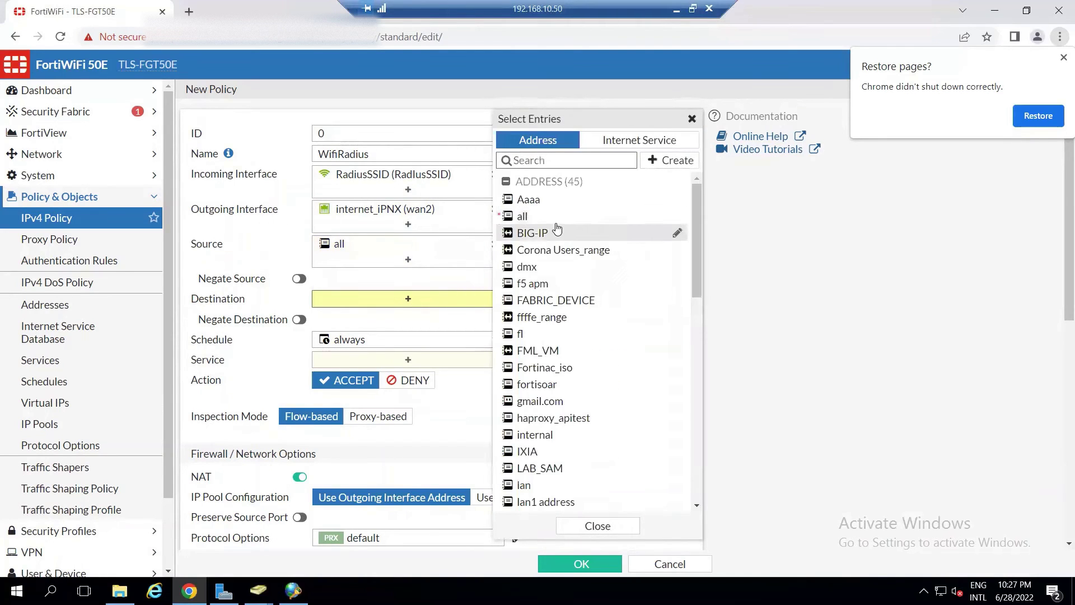
click(554, 216)
click(336, 375)
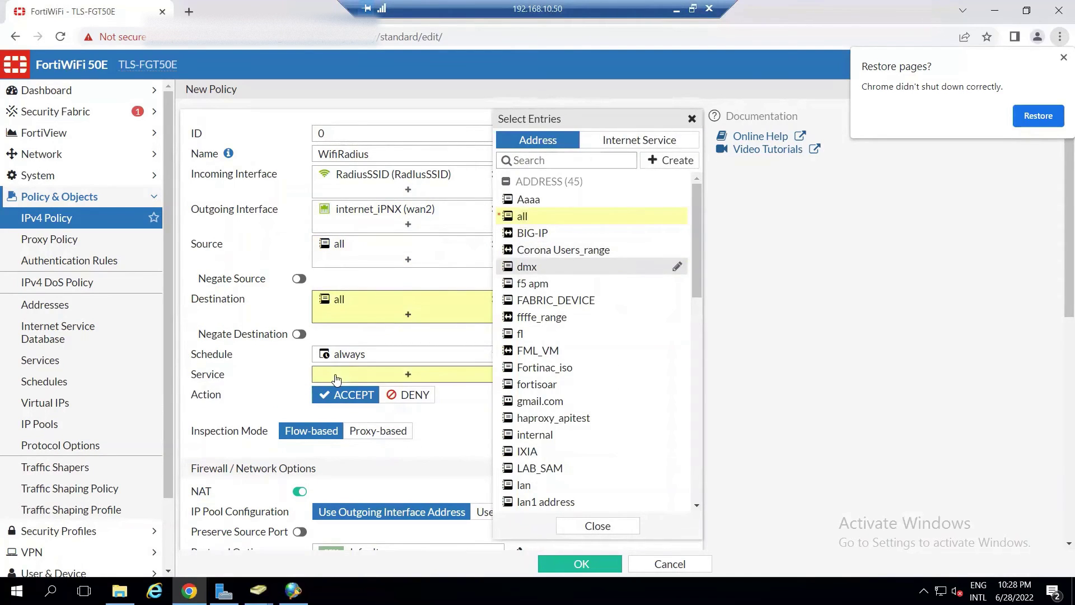
click(557, 196)
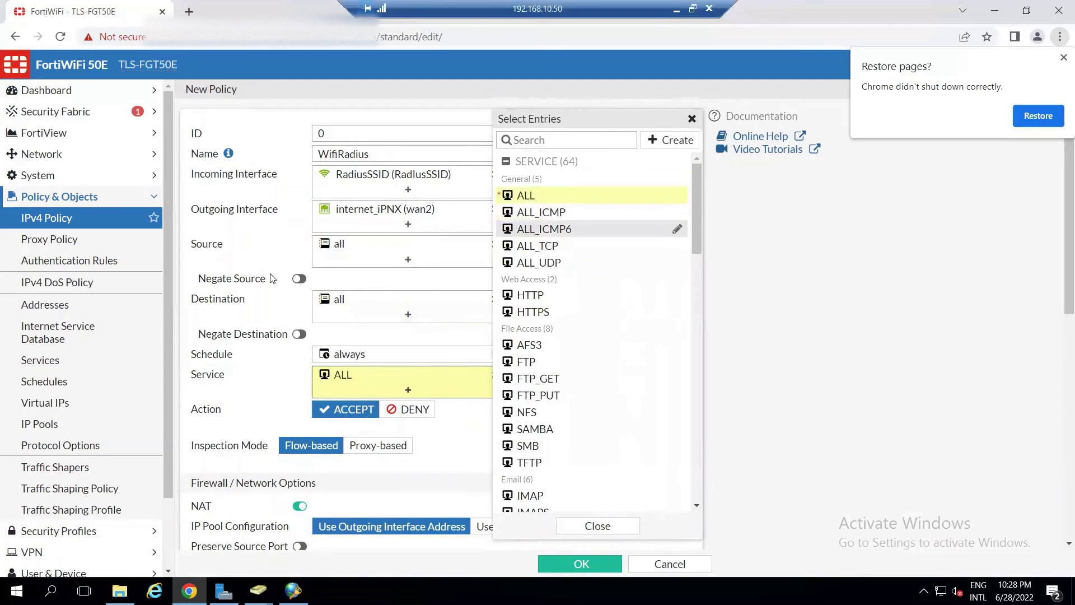
- Add the Wifi user group to the policy's source and save it as policy 21
click(425, 265)
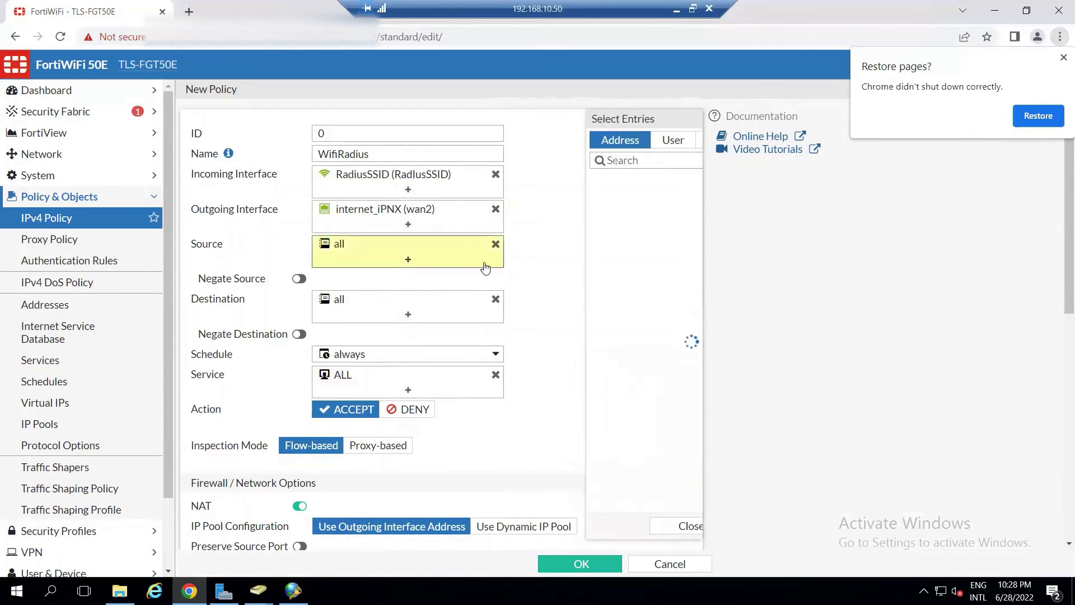
click(580, 141)
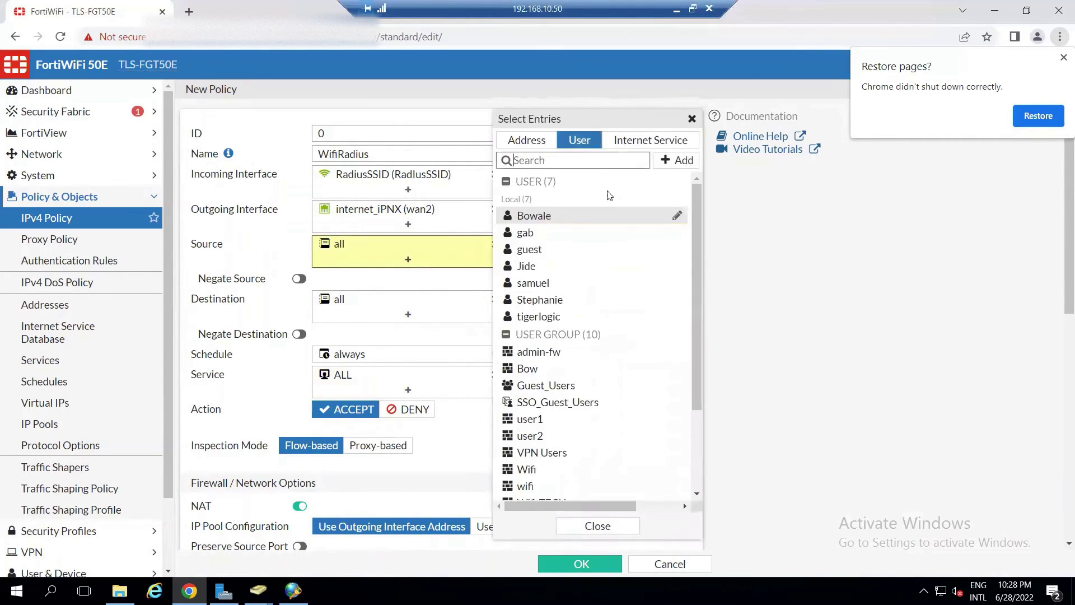
text(wif)
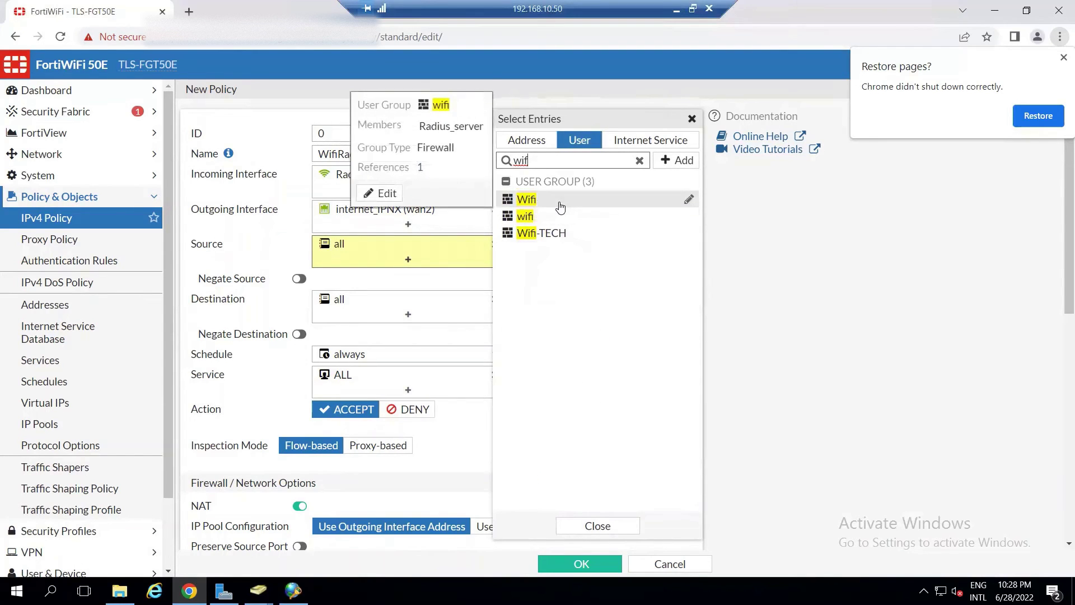
click(560, 207)
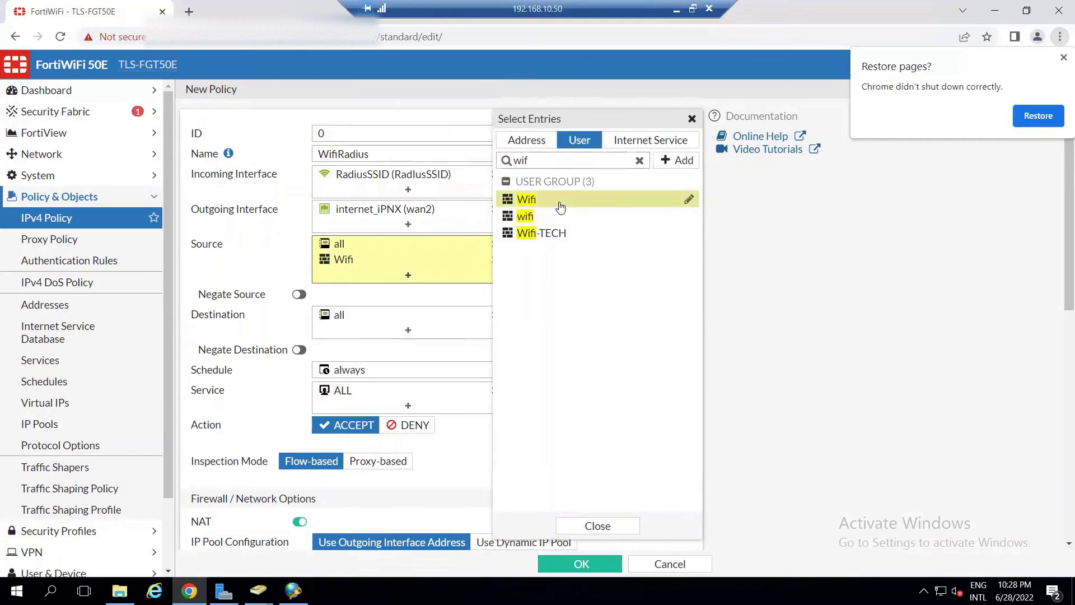
mouse_move(331, 268)
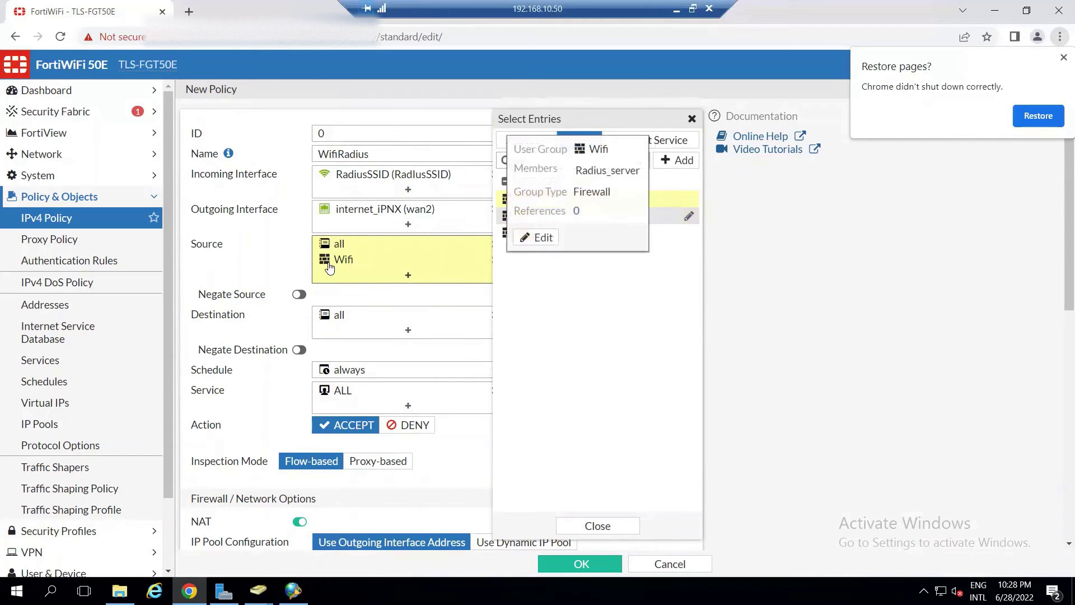
click(277, 272)
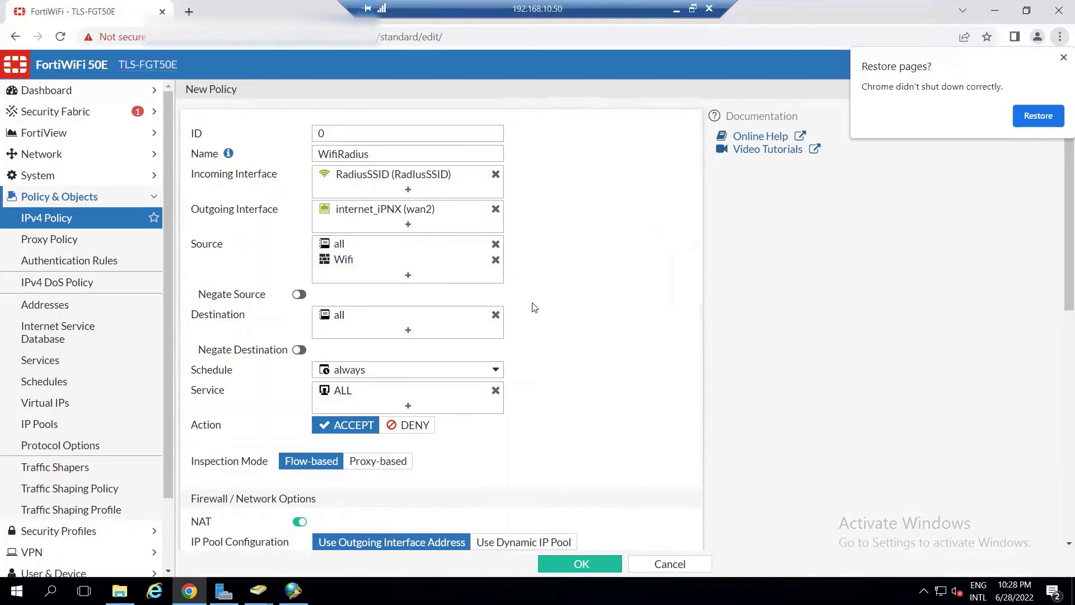
scroll(533, 307, down, 3)
scroll(533, 307, down, 1)
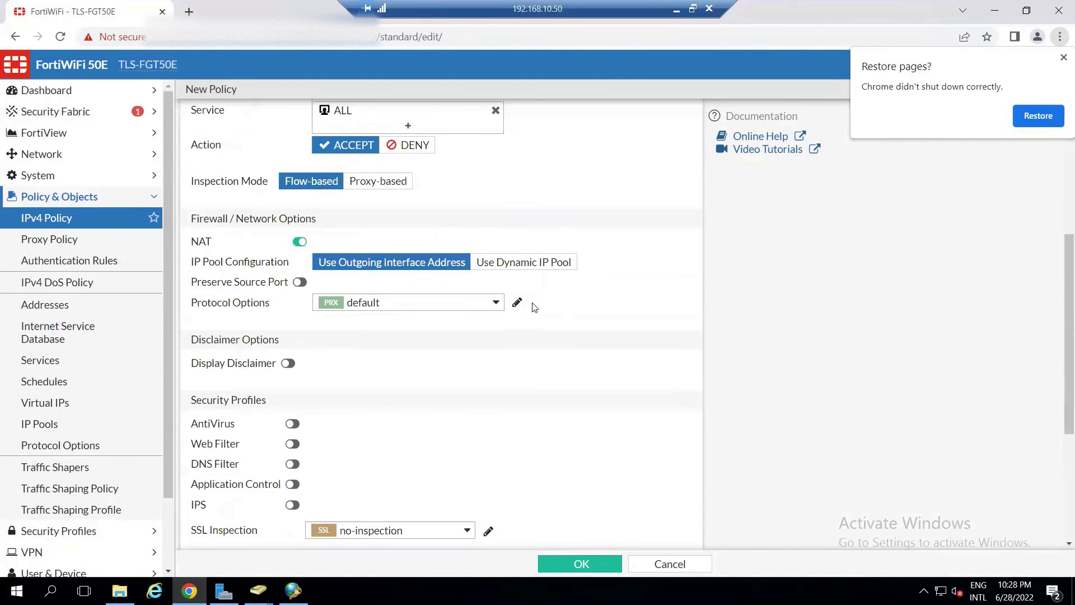
scroll(534, 307, up, 4)
scroll(533, 307, down, 5)
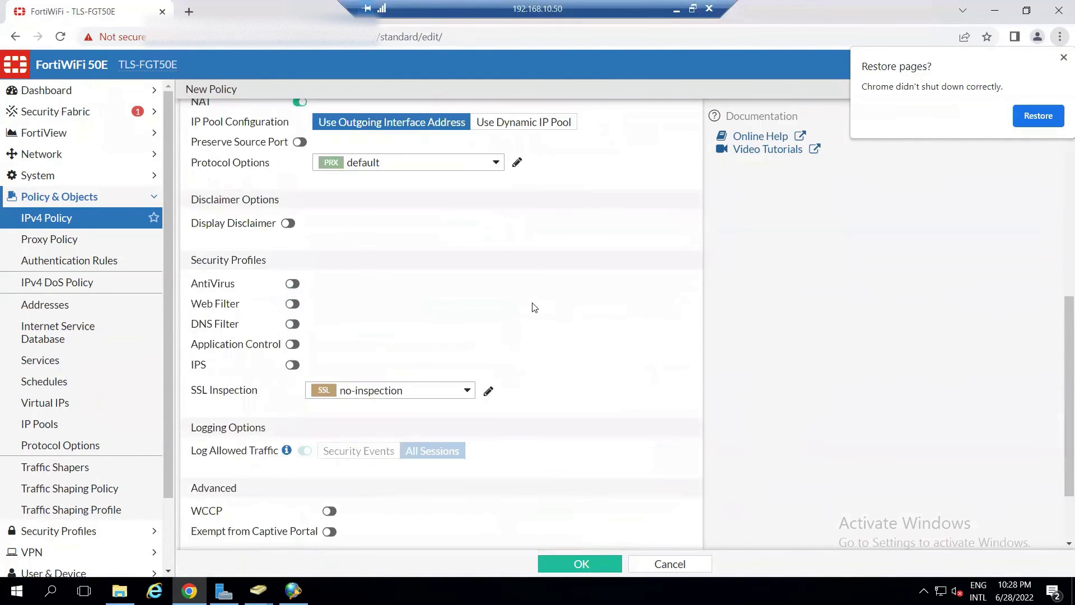
click(552, 566)
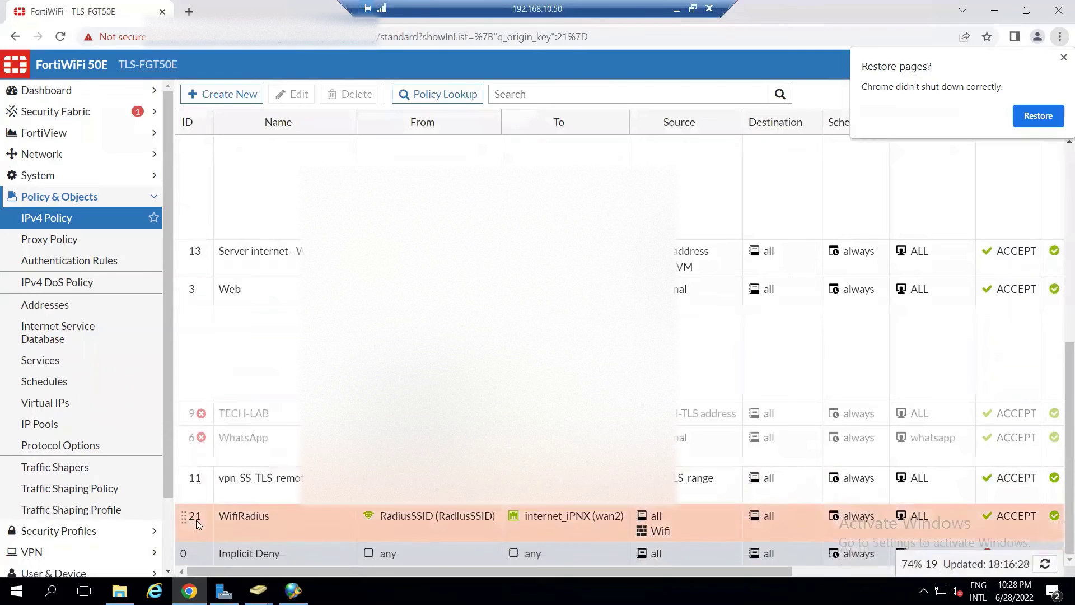
- Move policy 21 WifiRadius to the top of the IPv4 Policy list above rad, then minimize the remote session
drag(192, 513, 219, 148)
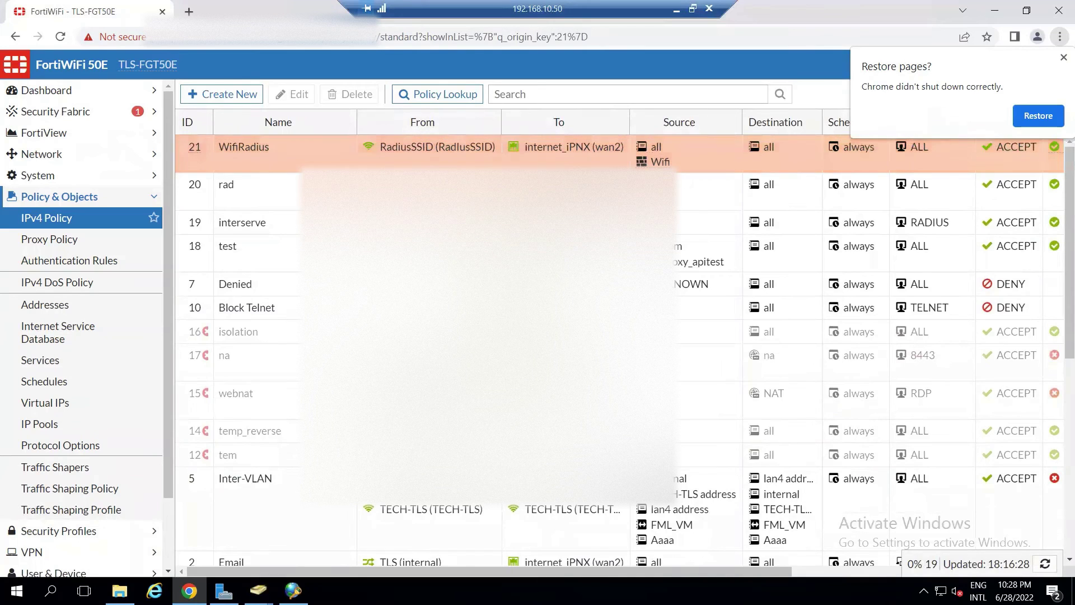
drag(404, 572, 688, 581)
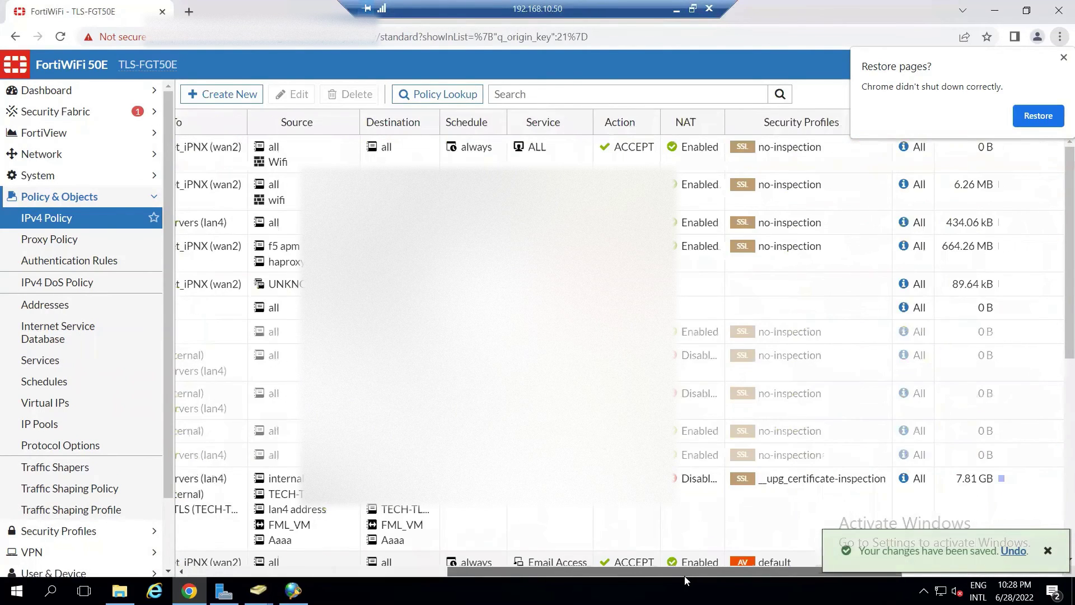
click(678, 12)
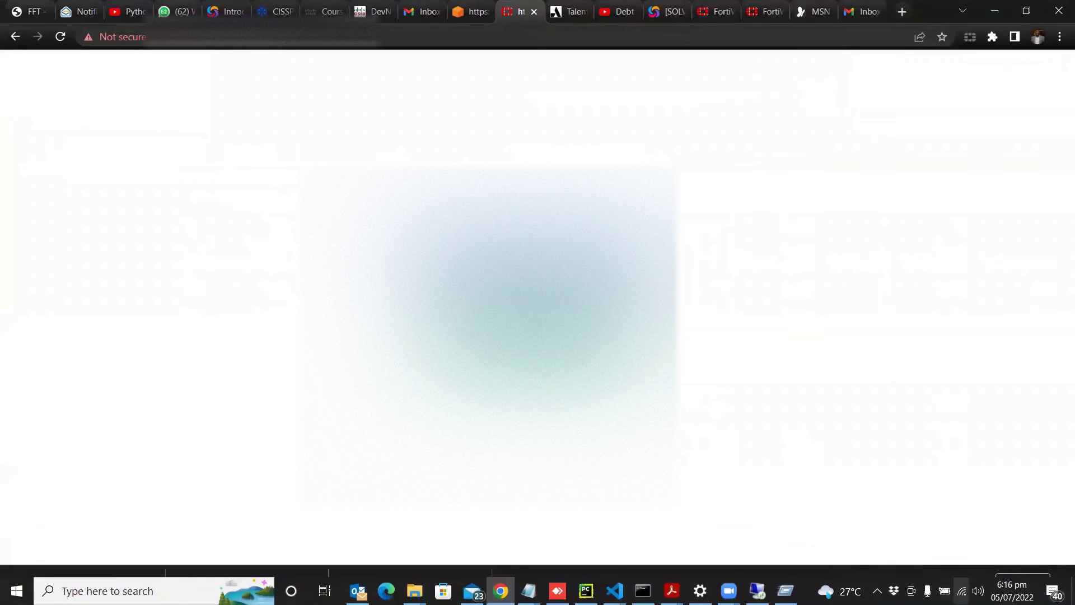
- Try connecting the laptop to RadiusSSID with the domain user name and password; the attempt fails
click(962, 591)
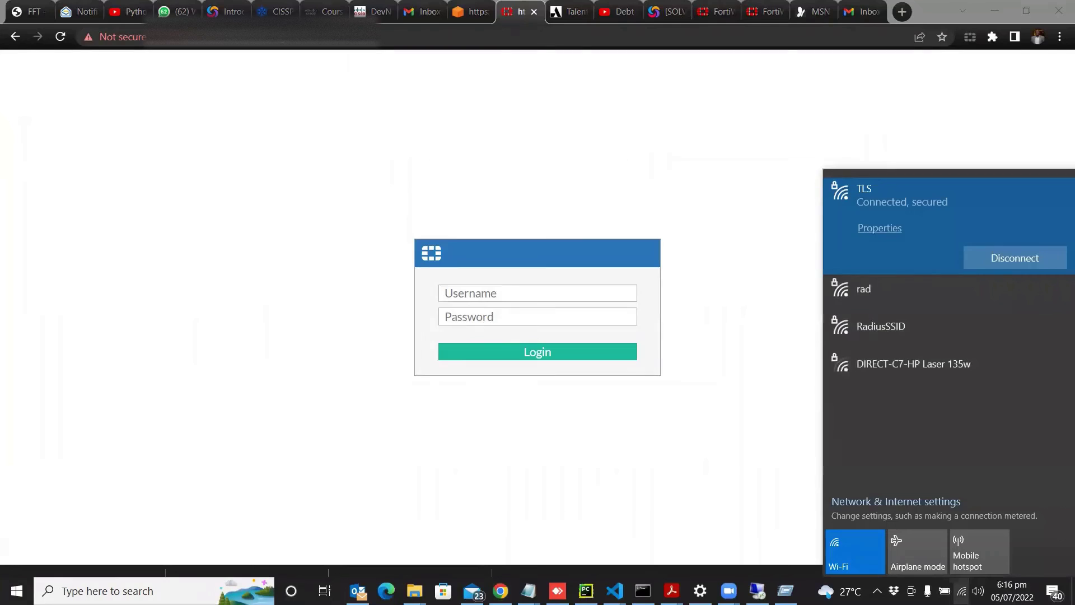
click(883, 326)
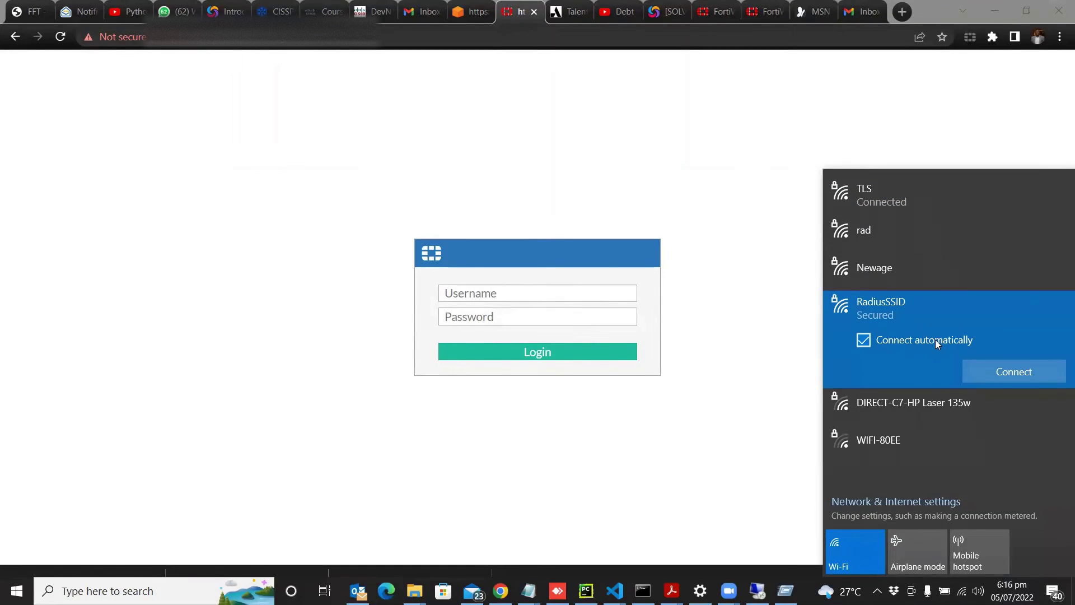
click(981, 373)
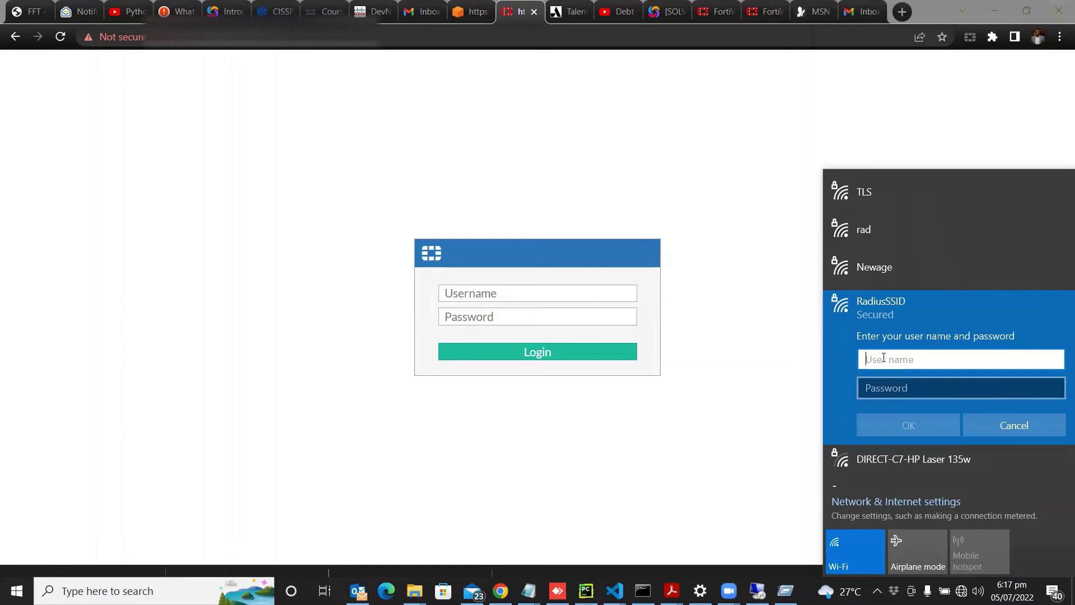
text(TIGERLOGICSL\Bowale)
key(Tab)
text(•••••••••)
click(931, 427)
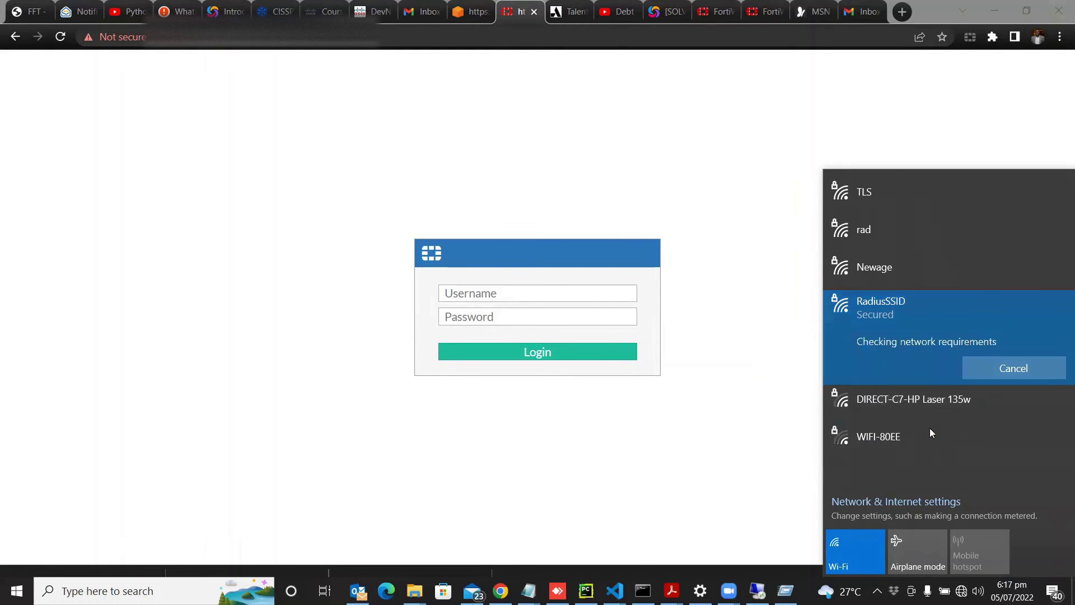
click(921, 402)
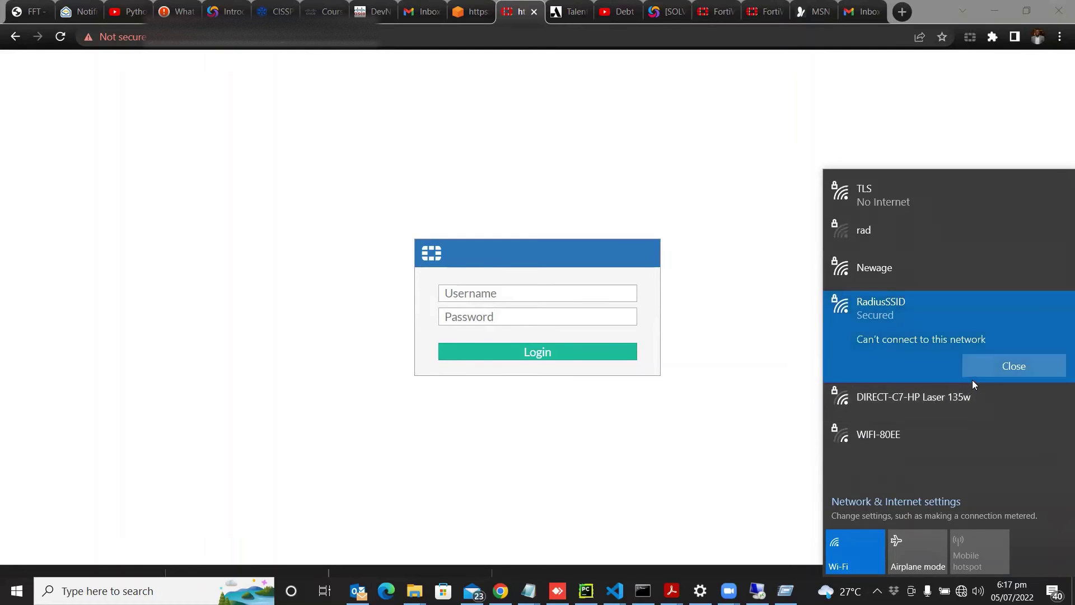
click(1005, 371)
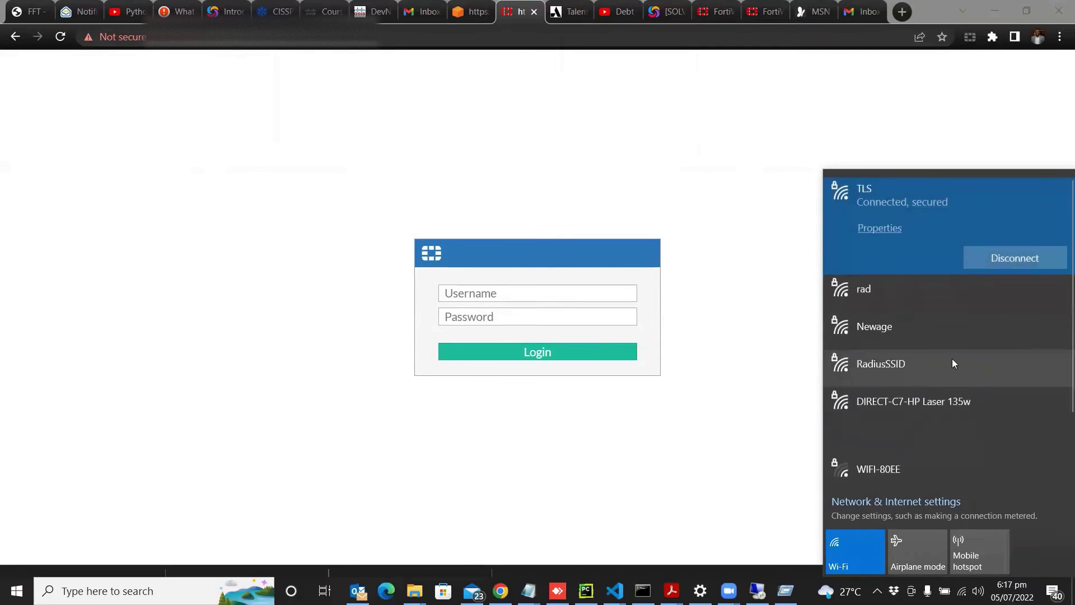
- Retry RadiusSSID with the user's UPN-format domain account and password; it fails again, leaving TLS connected
click(1001, 378)
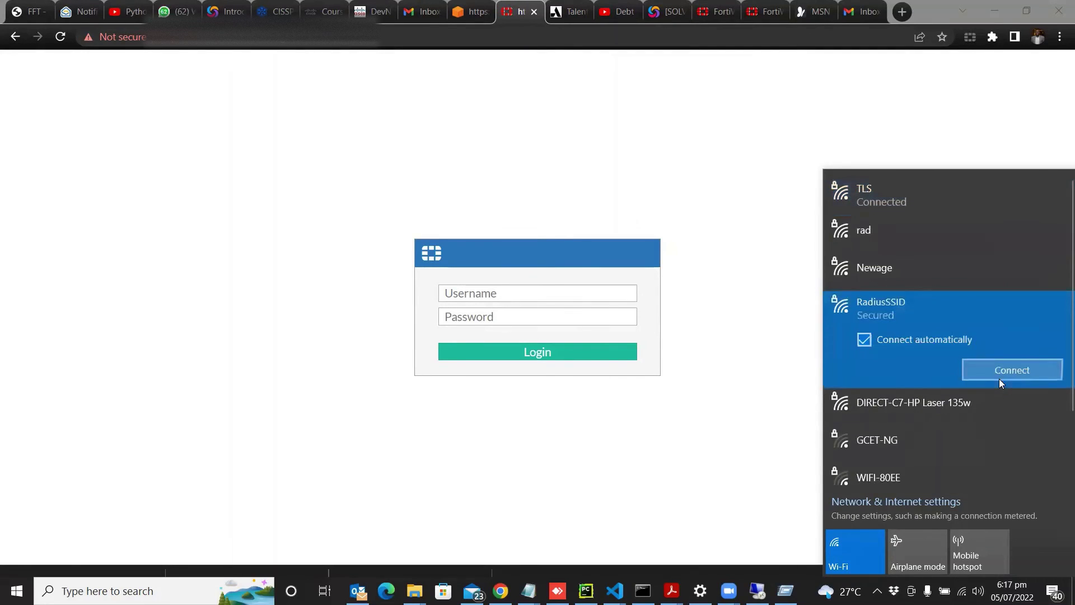
click(999, 371)
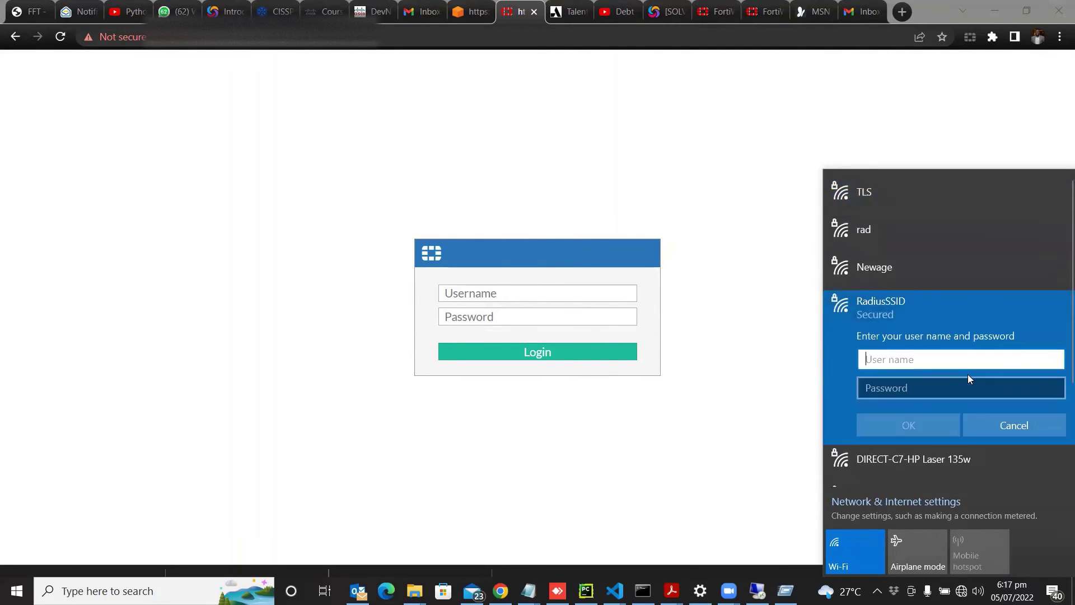
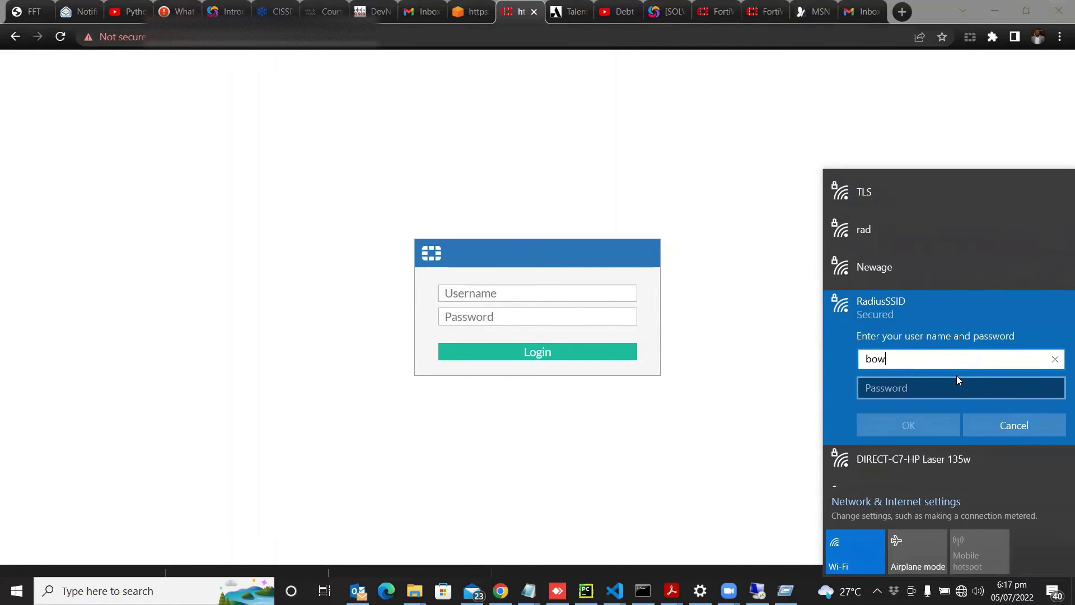
key(Tab)
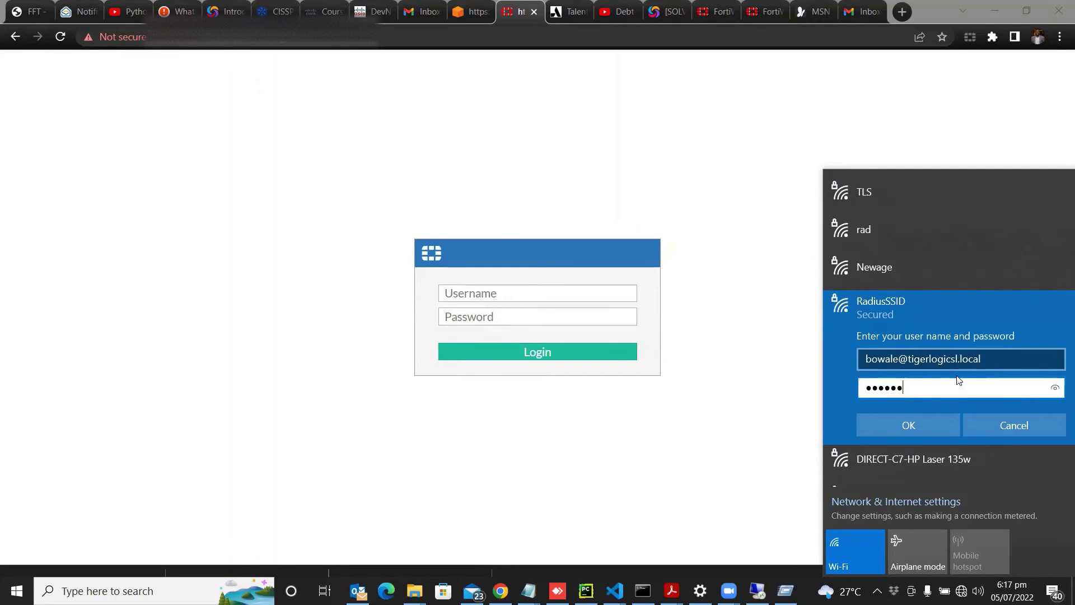
click(935, 416)
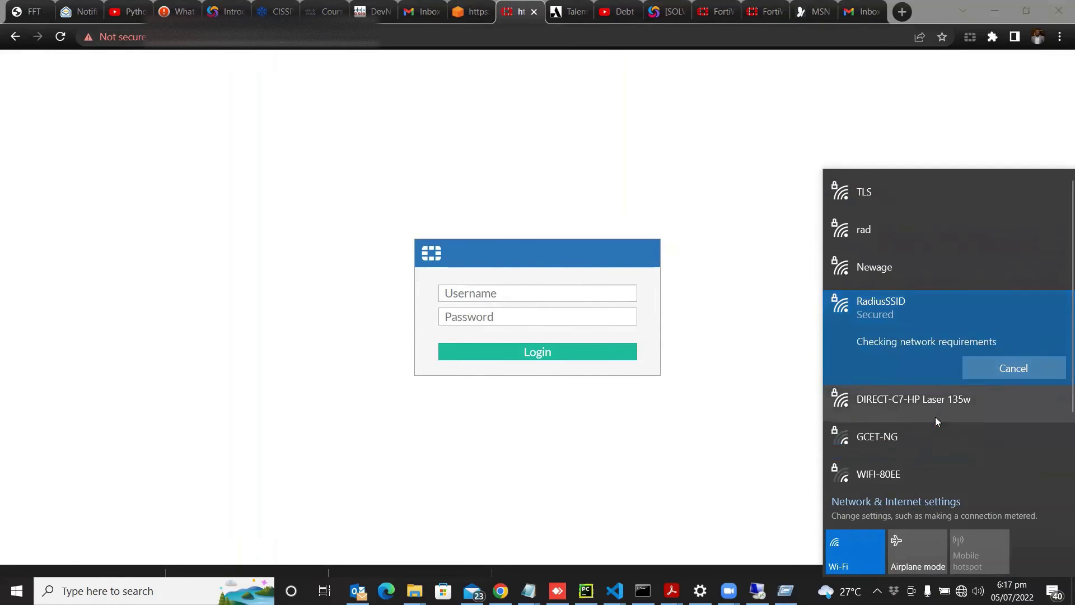
click(927, 392)
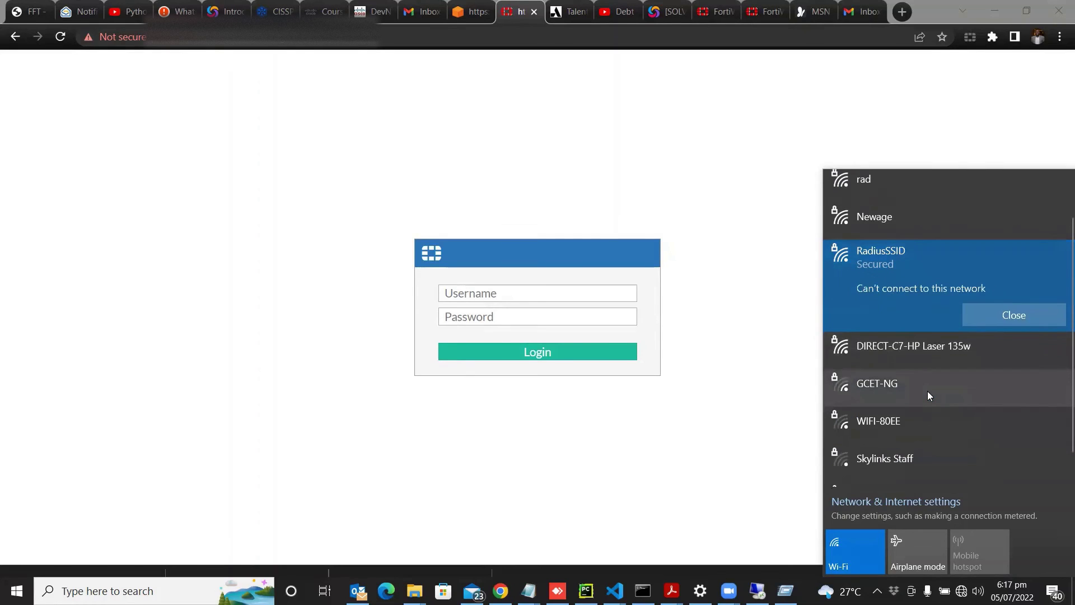
click(992, 315)
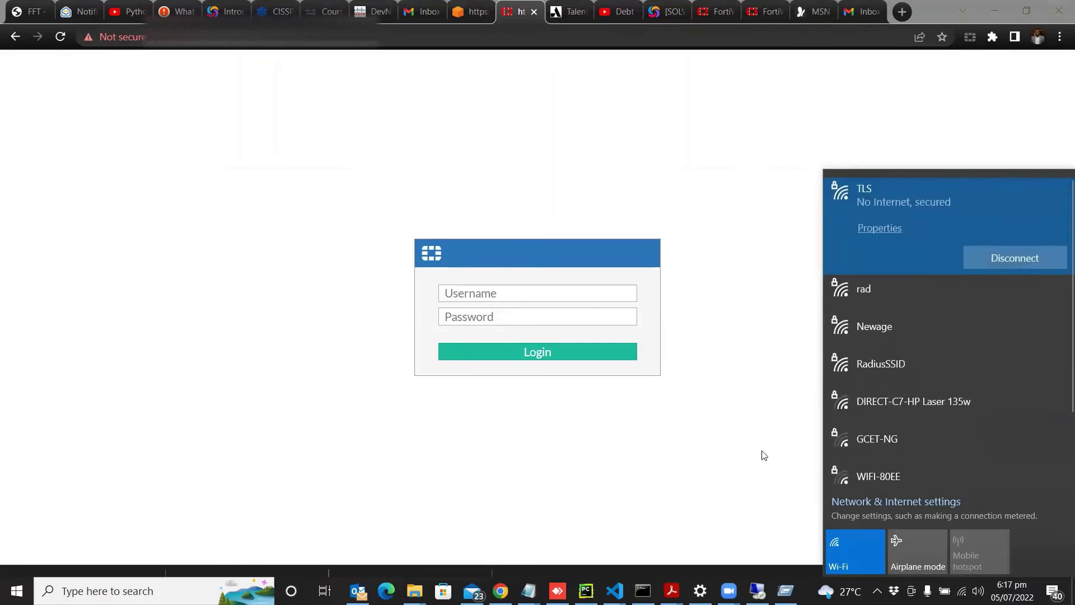
click(679, 141)
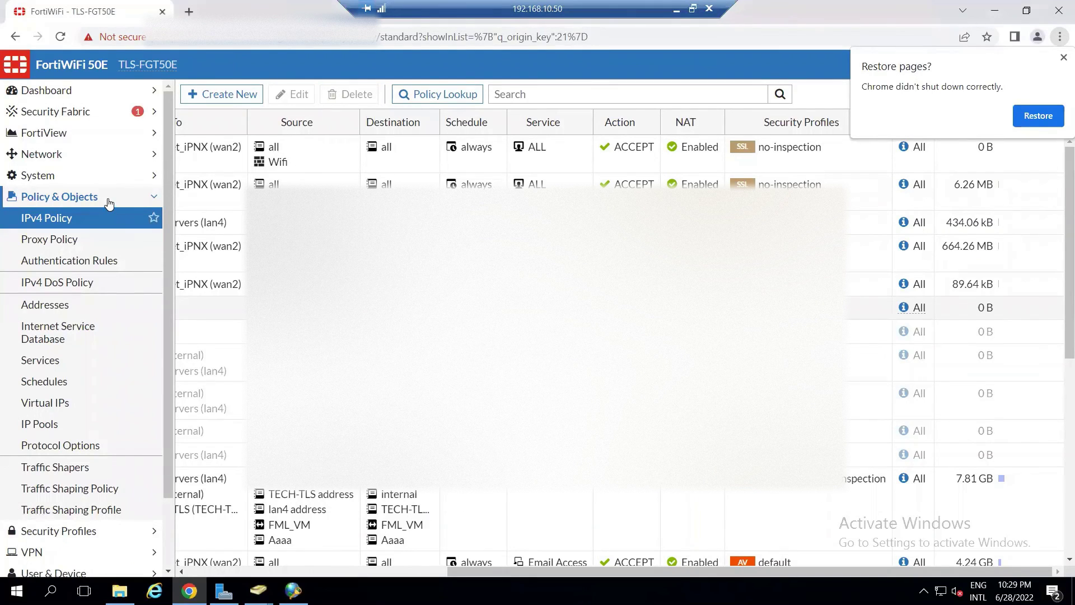
- In NPS, move the Wi-fi network policy up to processing order 1 and open its Properties
click(293, 590)
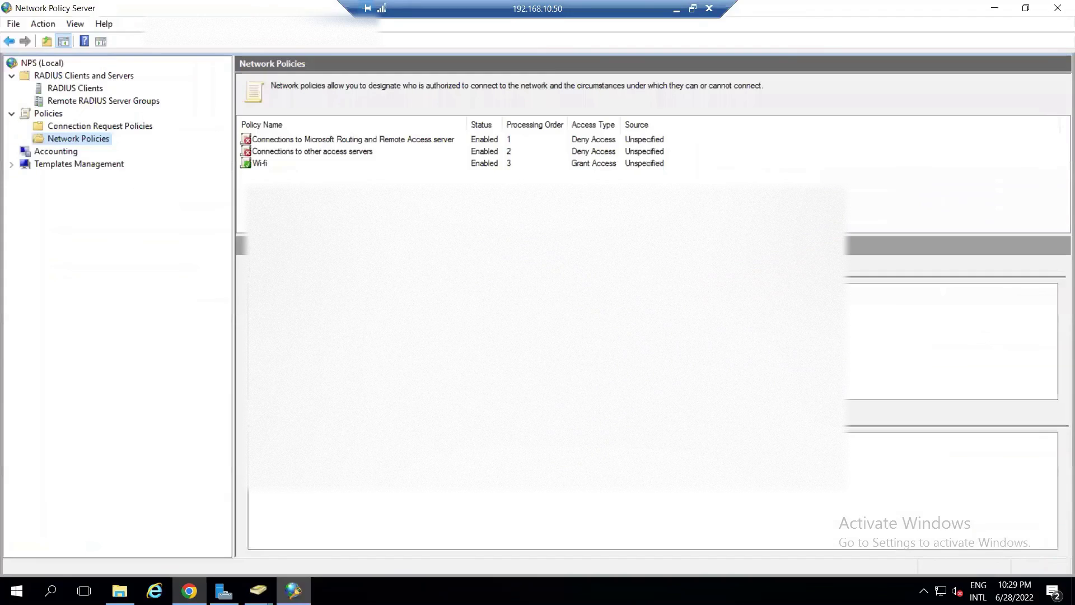
click(248, 165)
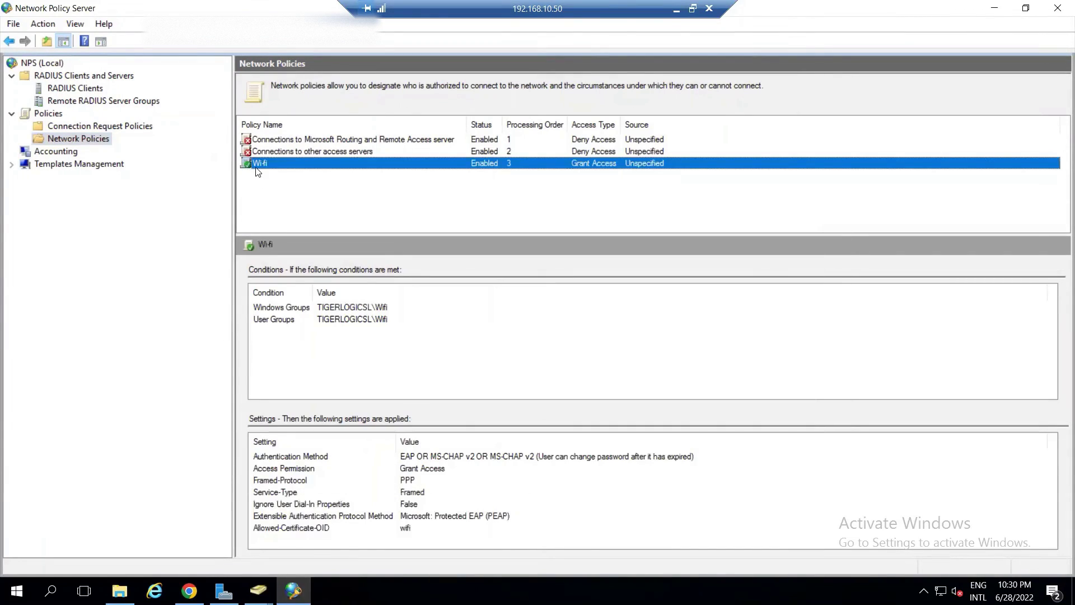
right_click(252, 166)
click(258, 159)
right_click(258, 155)
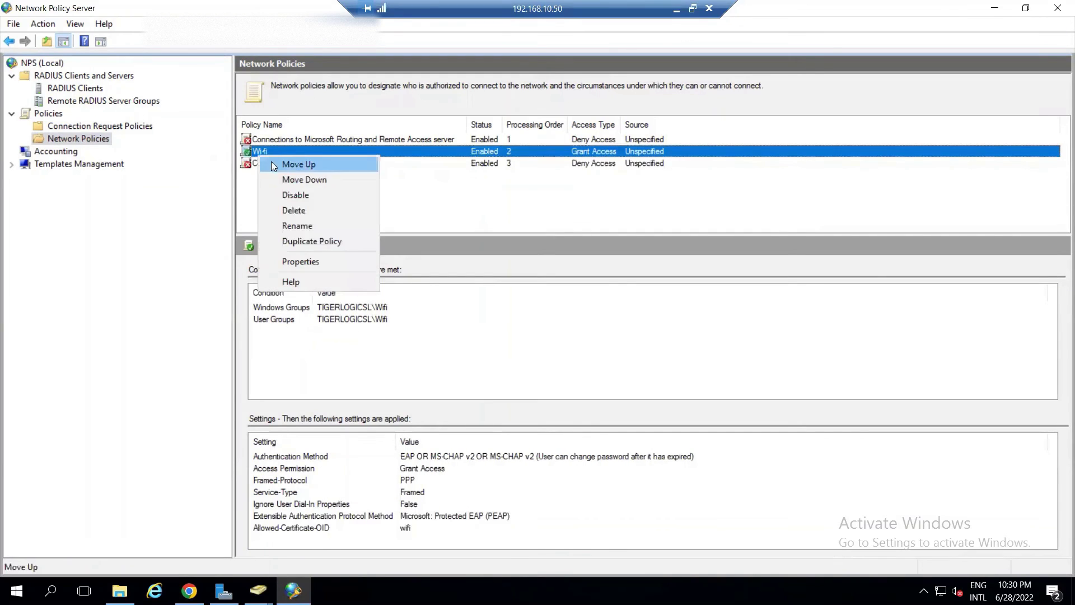
click(273, 166)
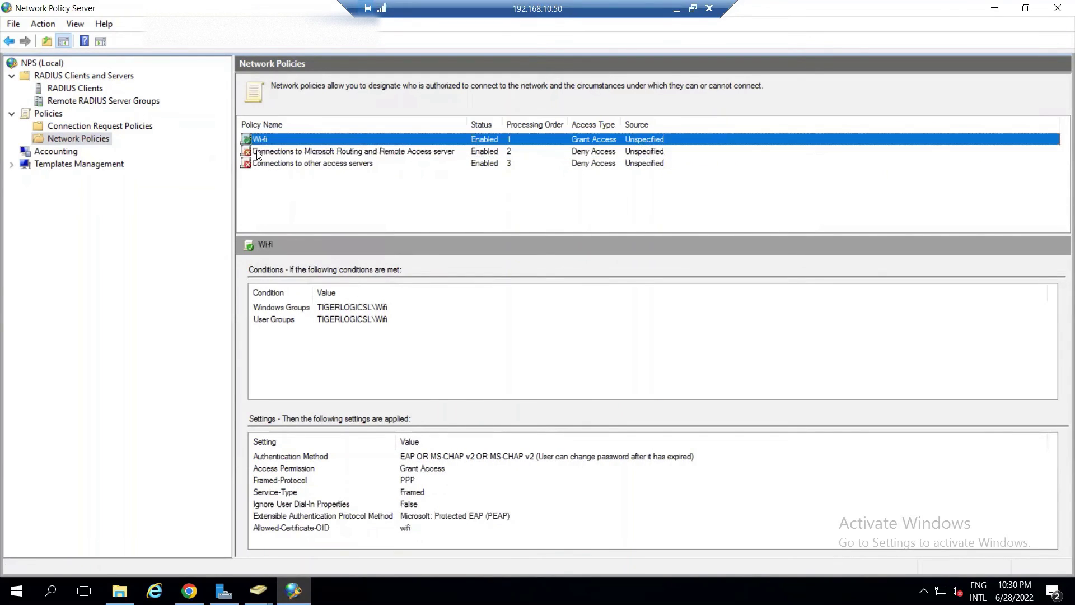
double_click(270, 143)
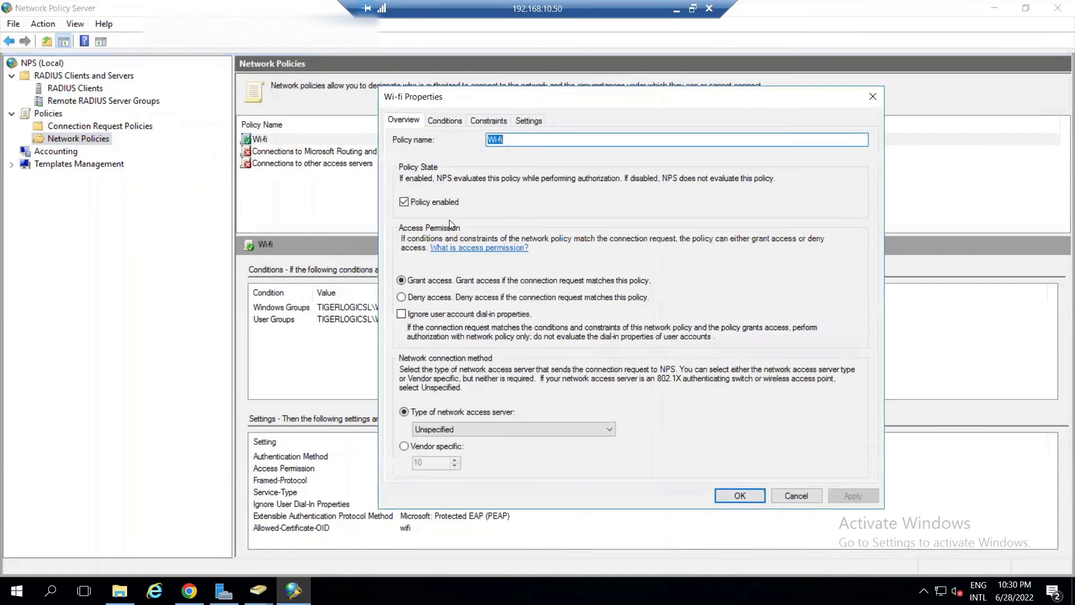
- On the Wi-fi policy's Settings tab, open the Allowed-Certificate-OID attribute's wifi value for editing
click(445, 121)
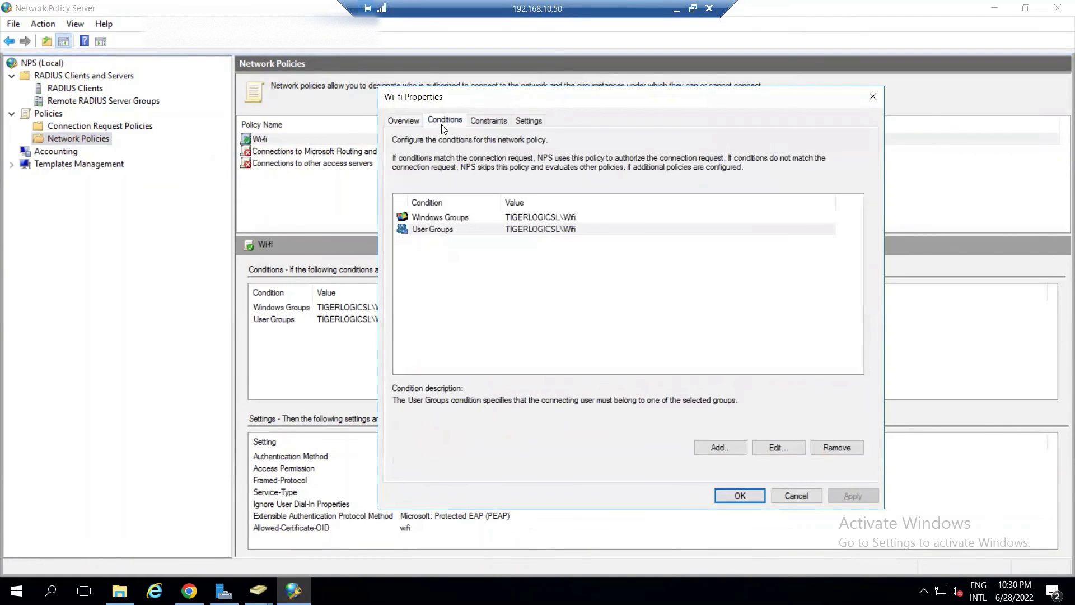
click(483, 122)
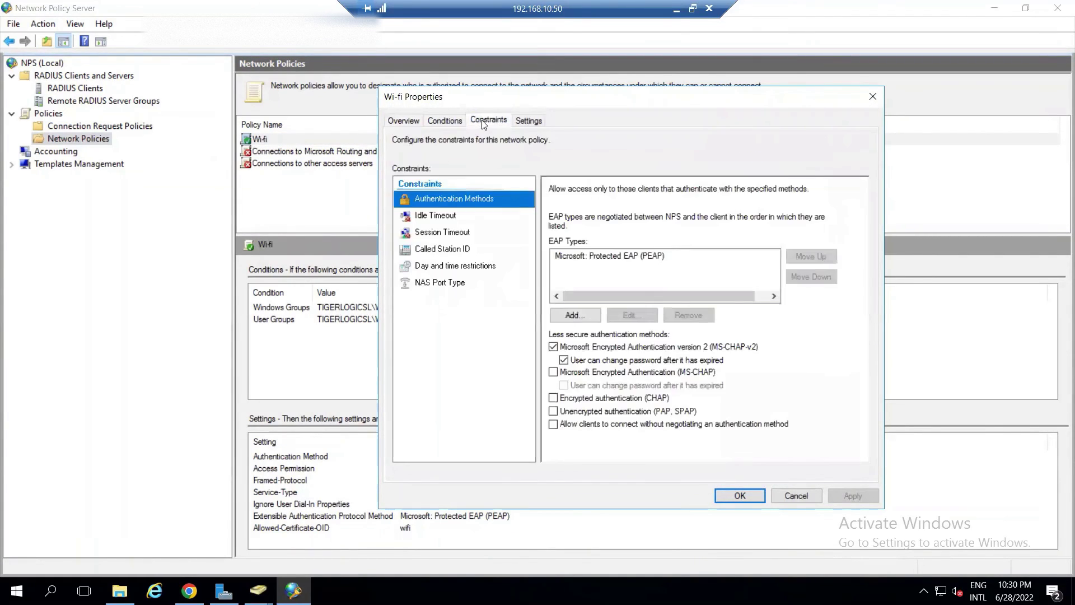
click(529, 121)
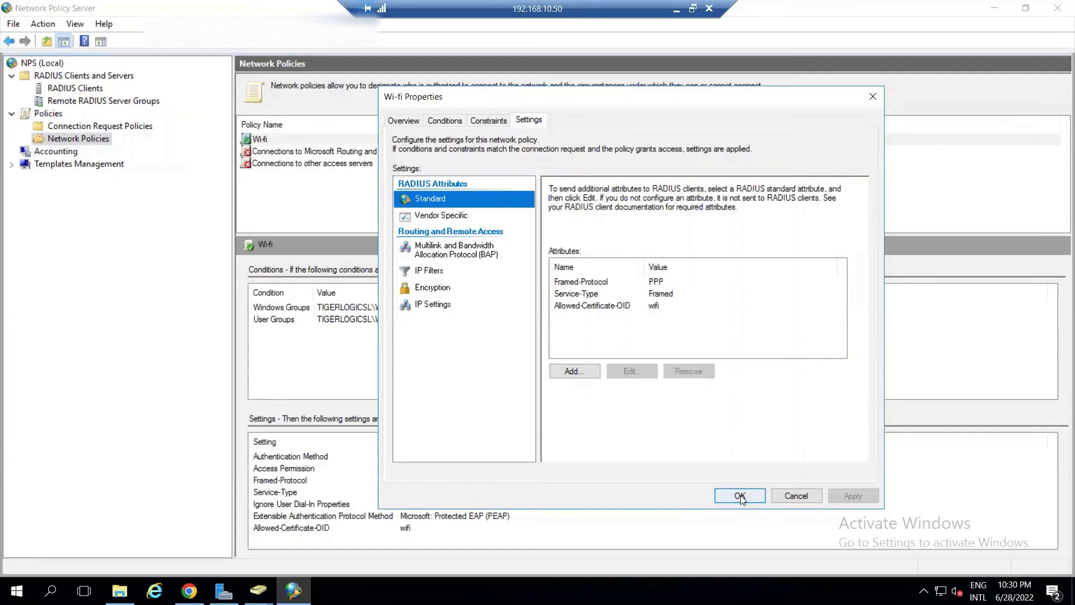
click(616, 305)
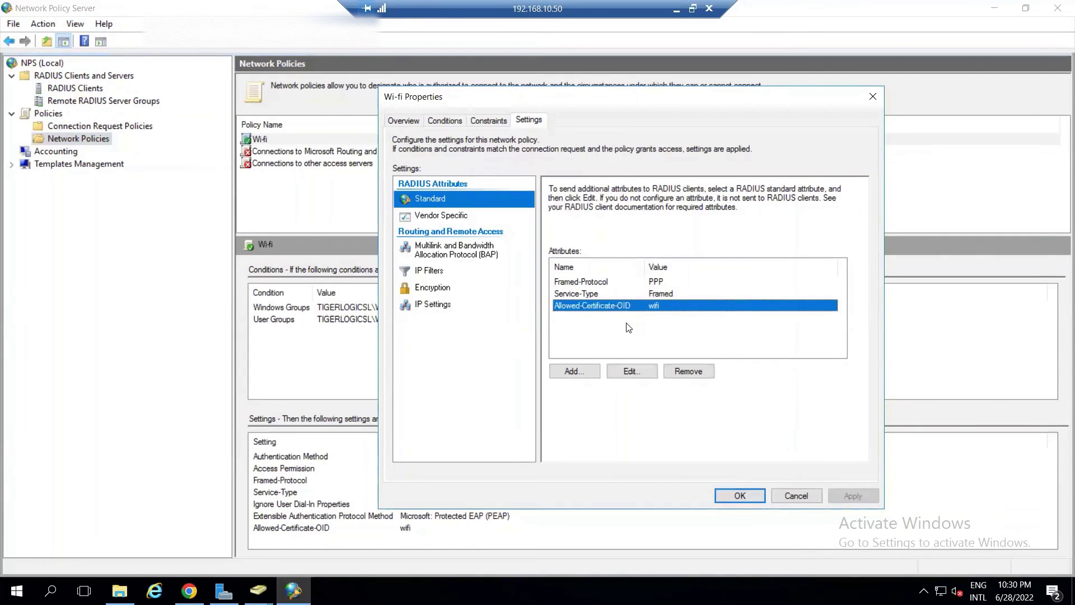
click(651, 369)
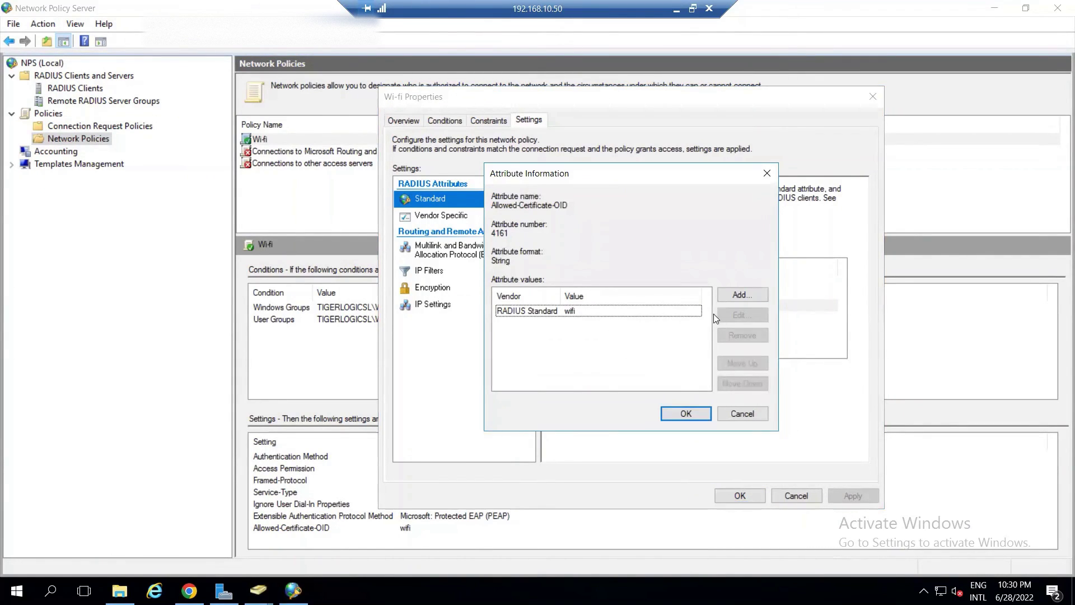
click(605, 312)
click(724, 314)
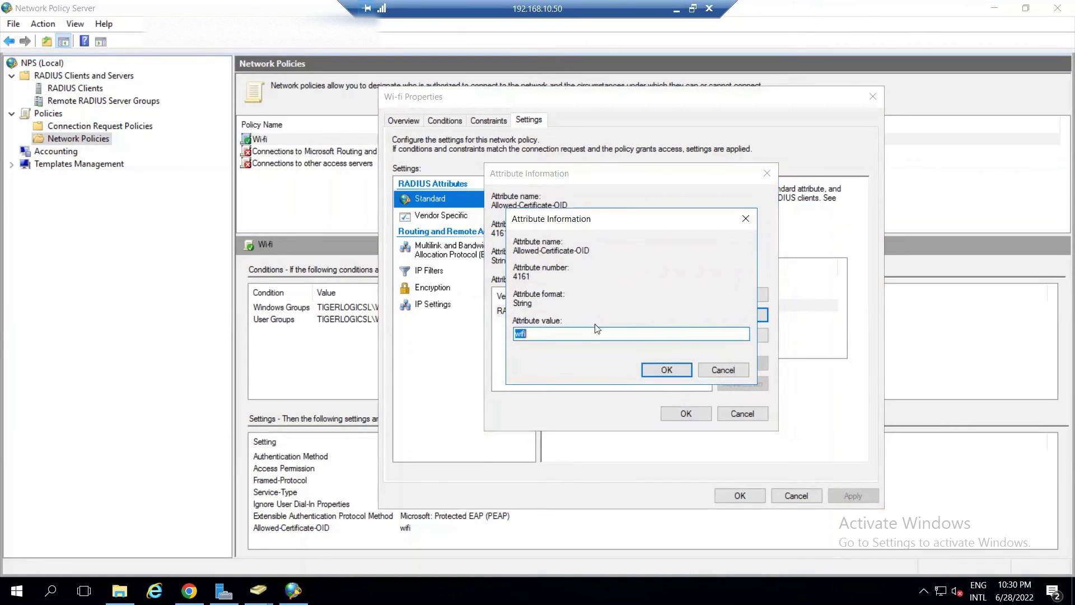
- Change the Allowed-Certificate-OID value to Wifi and save the policy settings
click(520, 334)
key(BackSpace)
text(W)
click(666, 369)
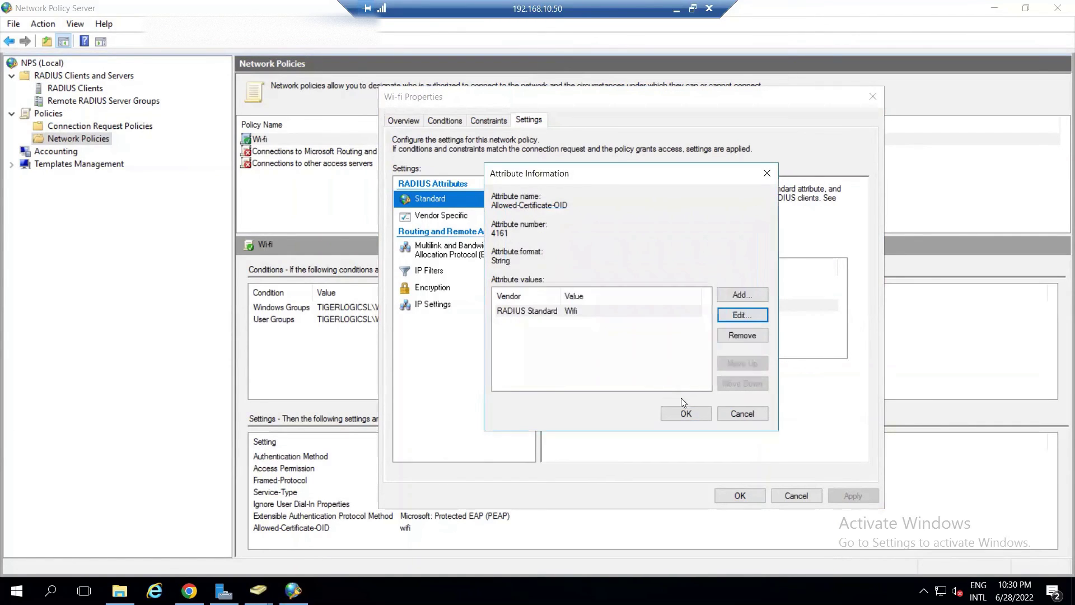
click(685, 414)
click(736, 492)
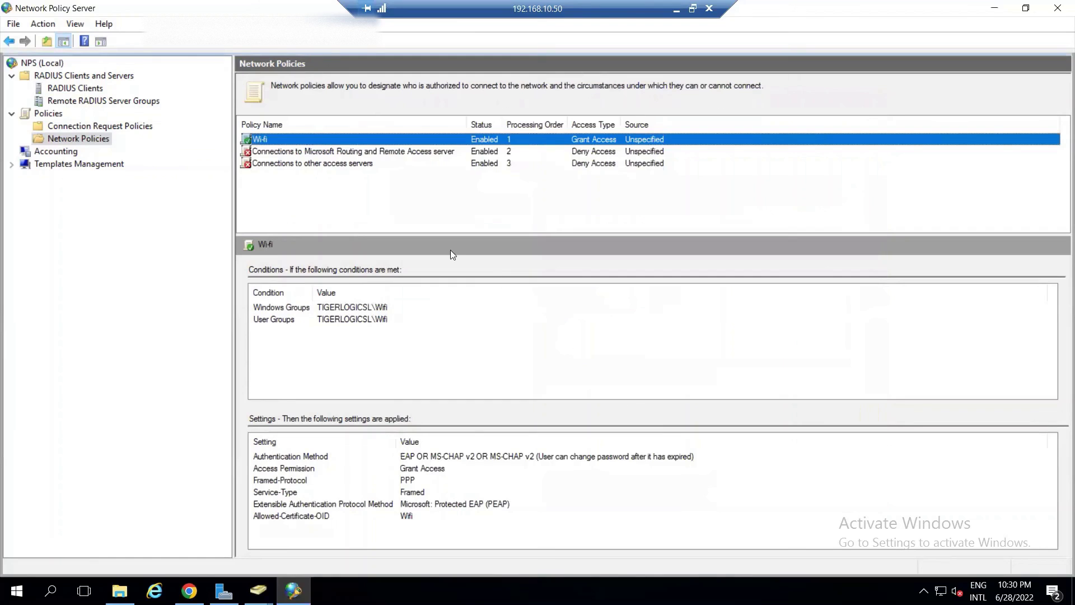
- Minimise the remote server session and start connecting to RadiusSSID from the Wi-Fi flyout
click(677, 10)
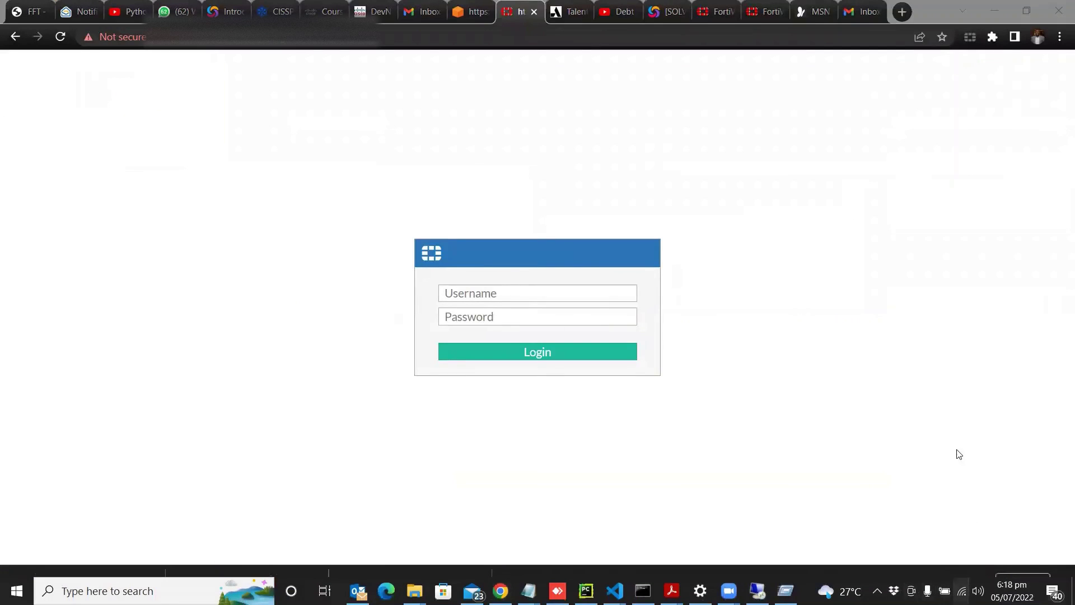
click(958, 378)
click(996, 373)
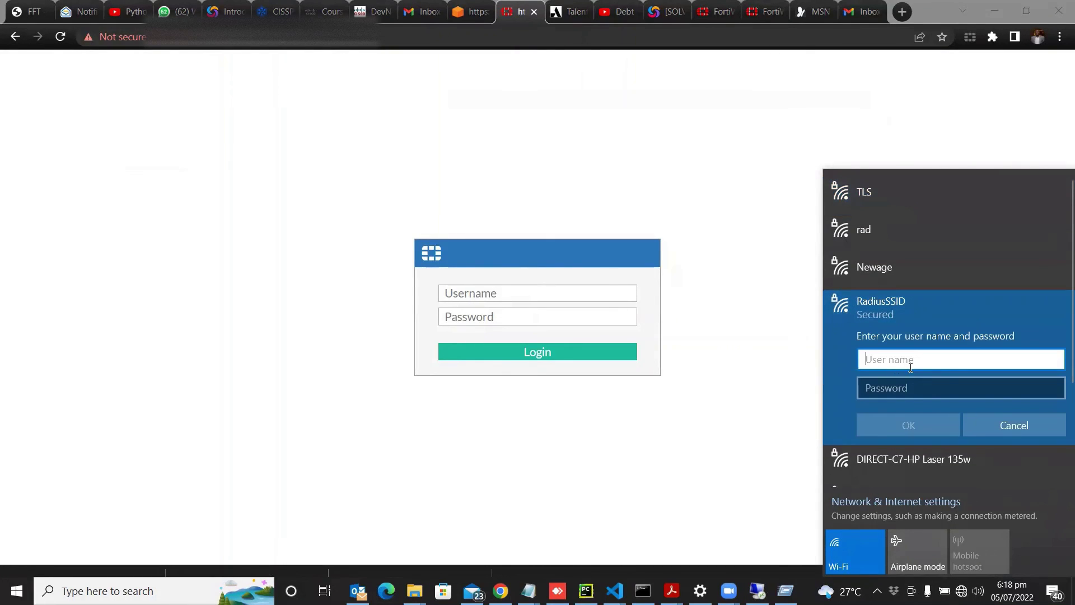
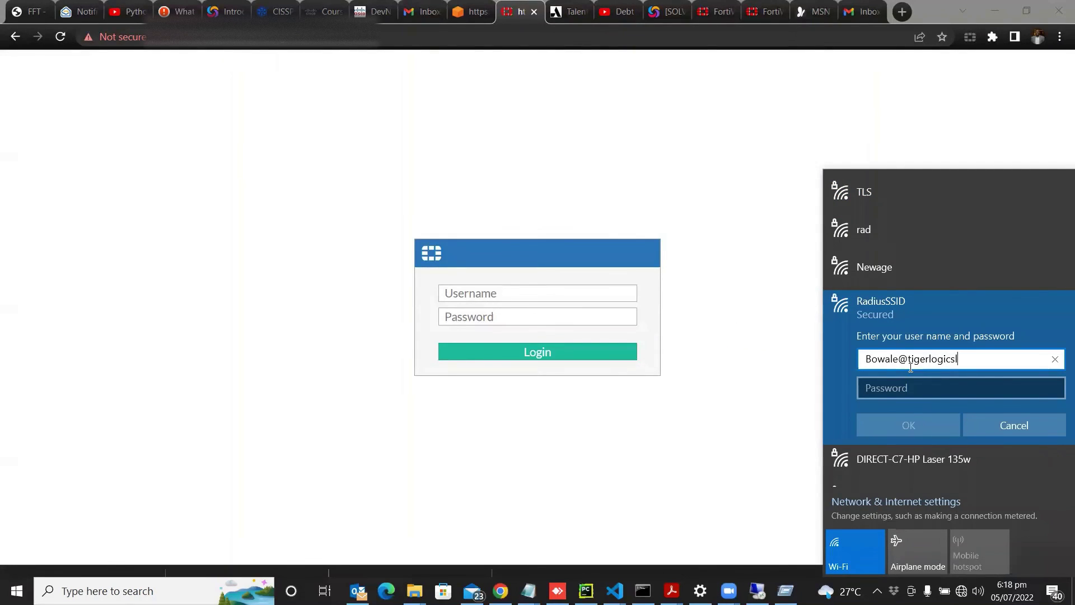
- Sign in to RadiusSSID with the domain username and password, then confirm continuing the connection
key(Tab)
text(••••••••)
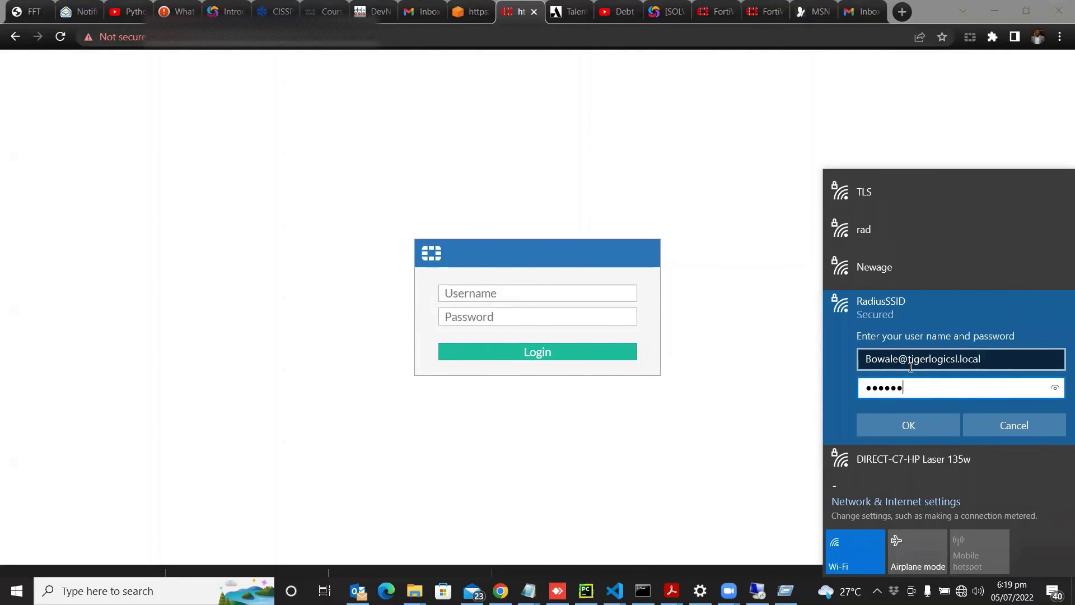
key(Return)
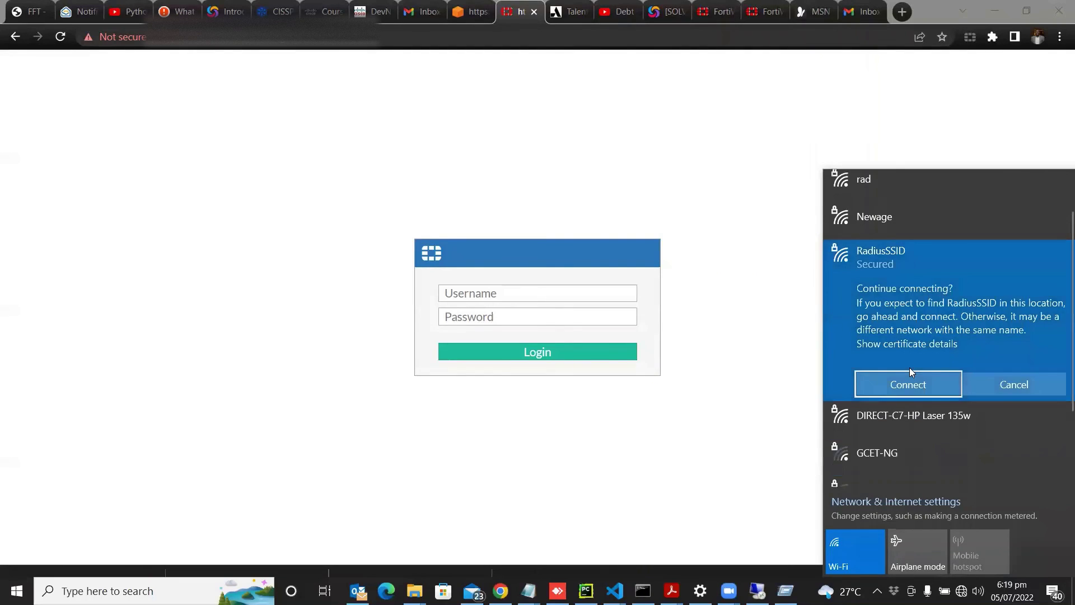
click(913, 382)
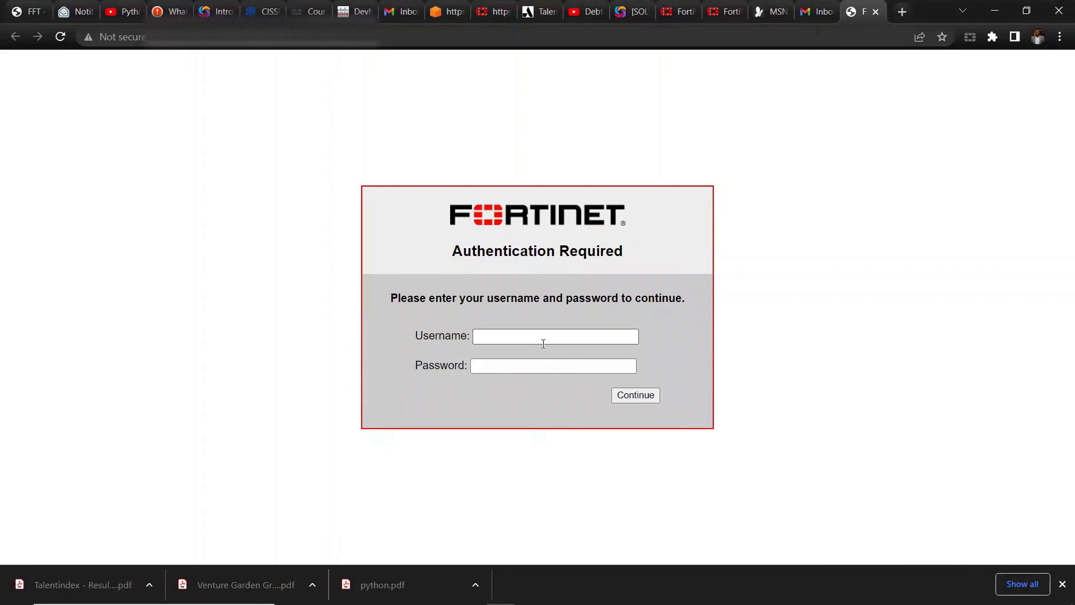
- Log in to the Fortinet Authentication Required page with the portal username and password
click(543, 344)
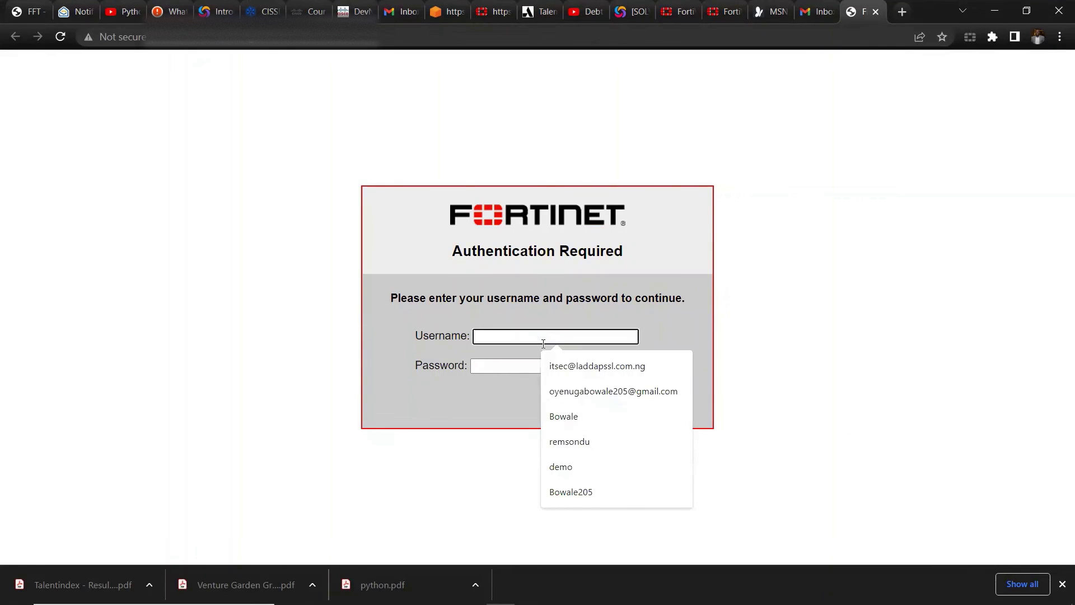
click(512, 337)
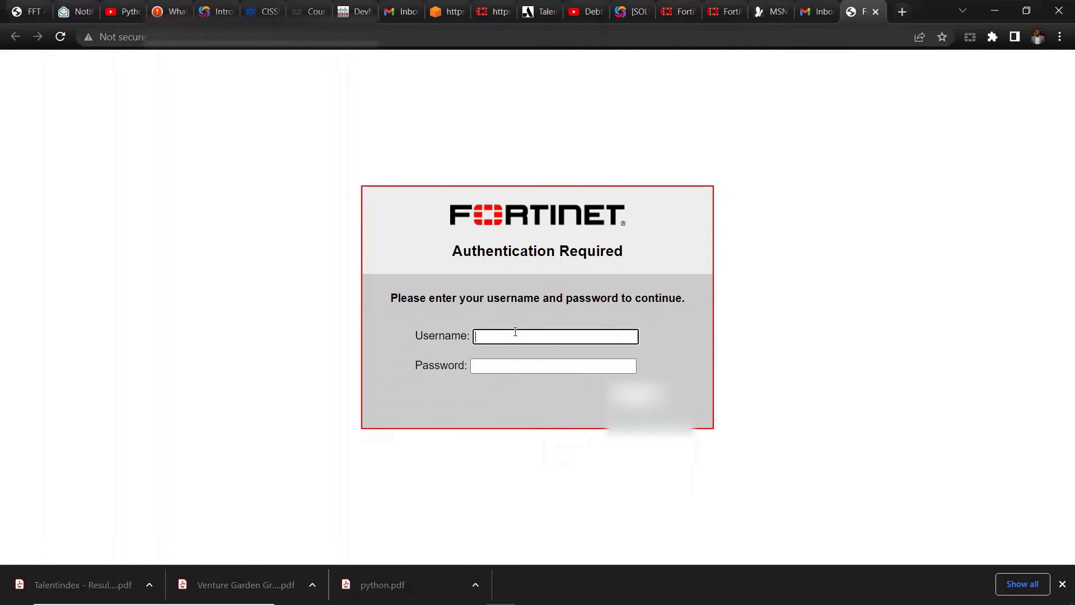
text(Bowale)
key(Tab)
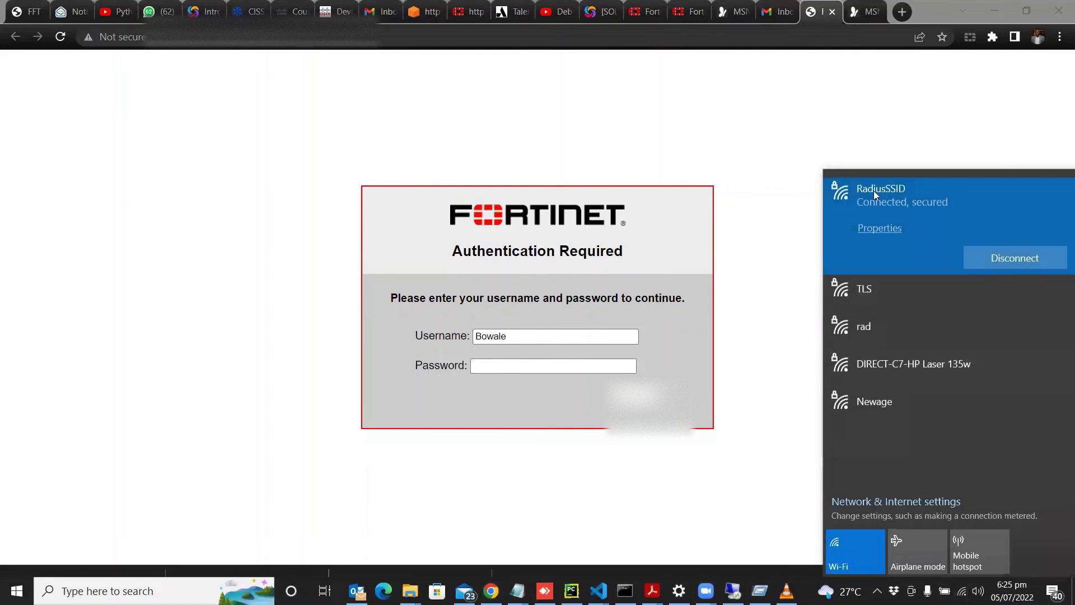
click(518, 336)
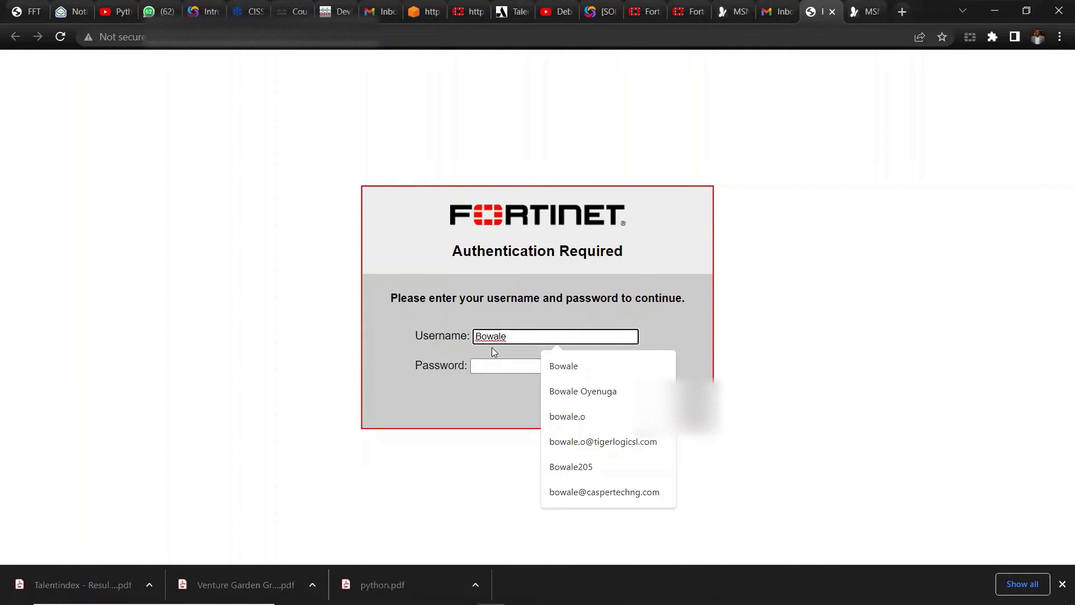
click(499, 364)
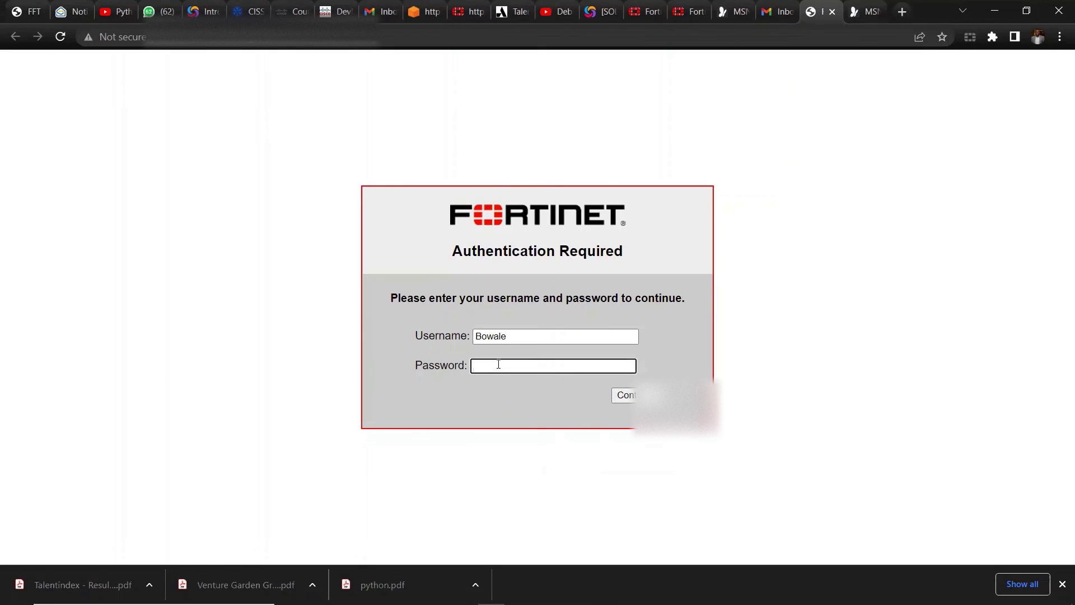
click(480, 337)
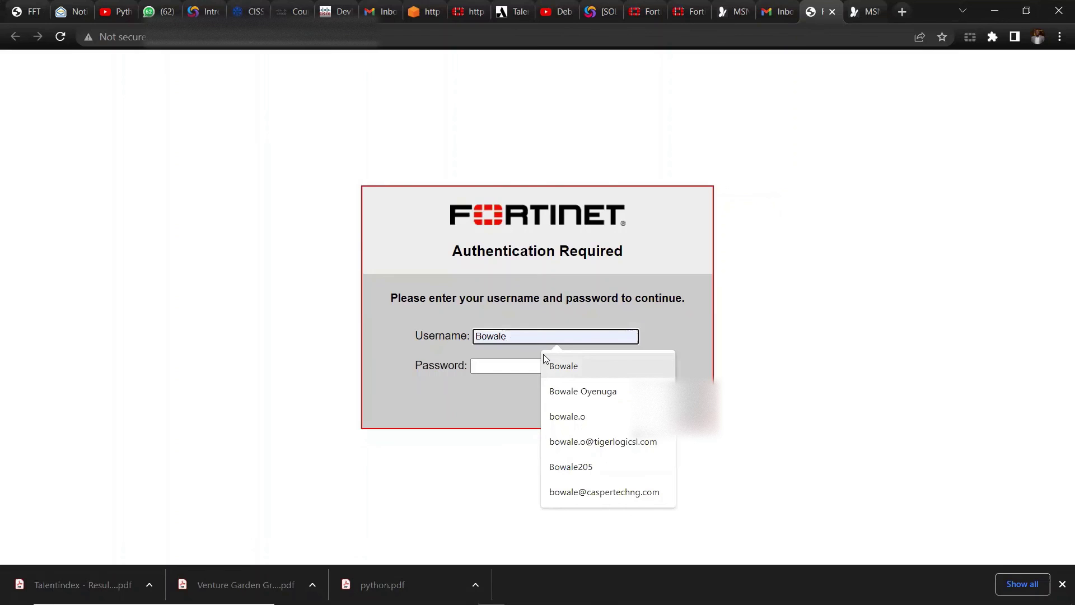
click(522, 368)
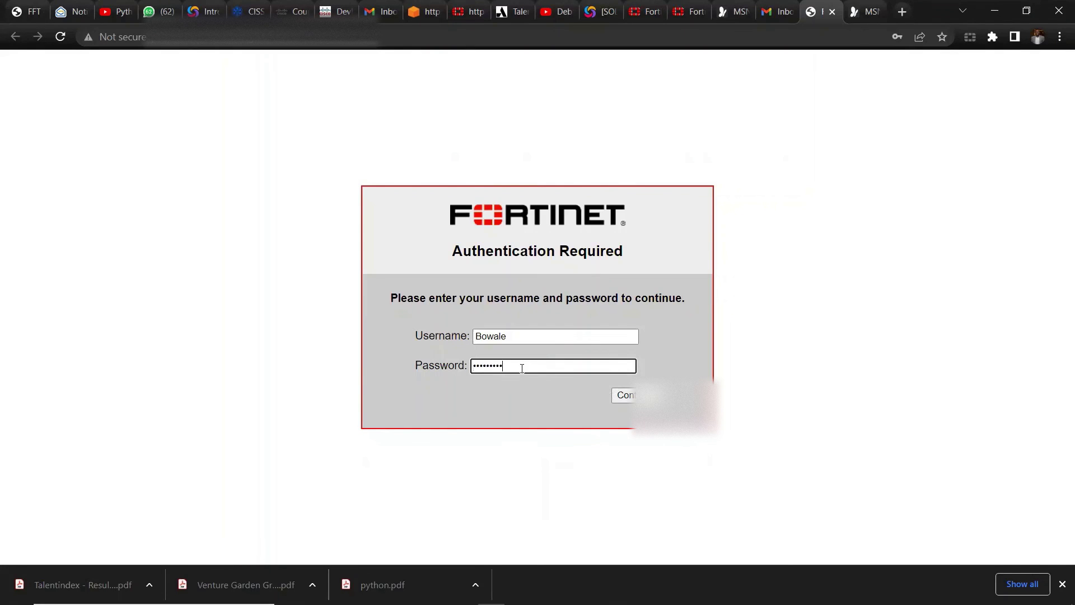
key(Return)
- Go from the MSN page to Gmail in Chrome to test internet access
click(855, 17)
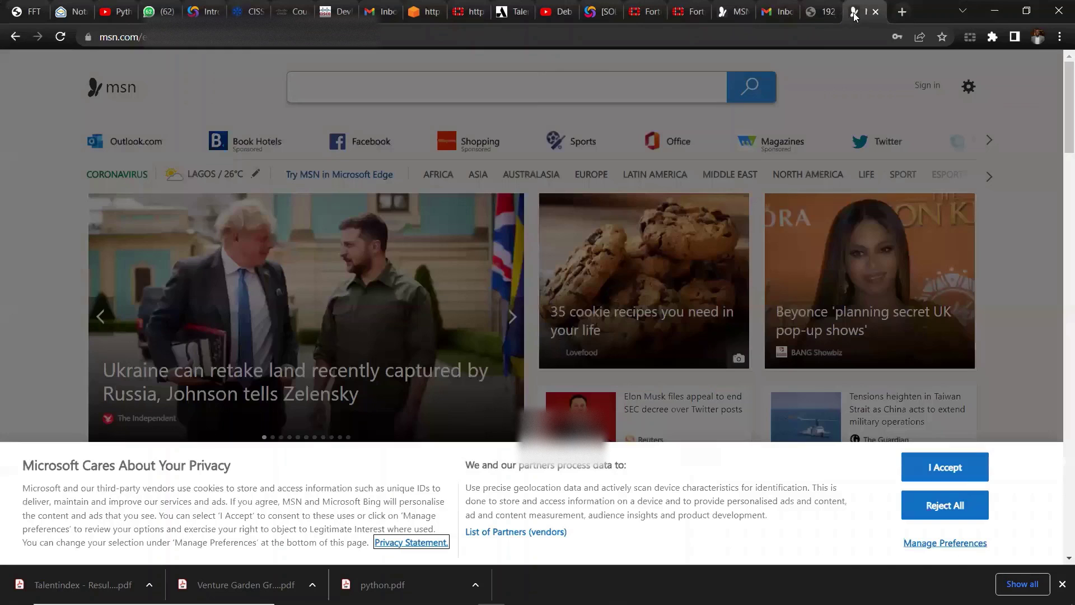
click(961, 585)
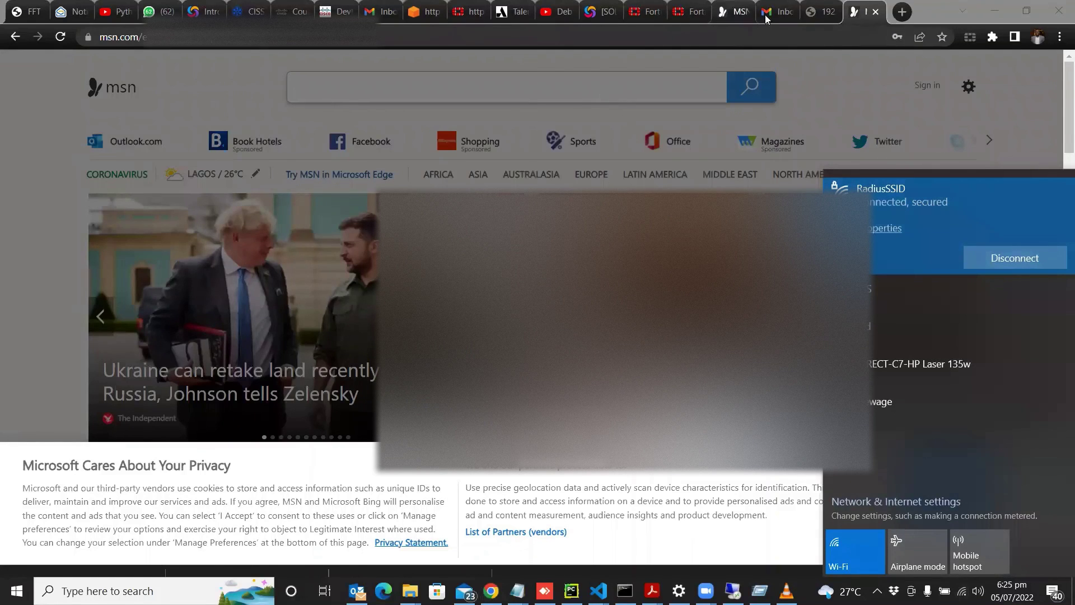
click(760, 16)
click(809, 17)
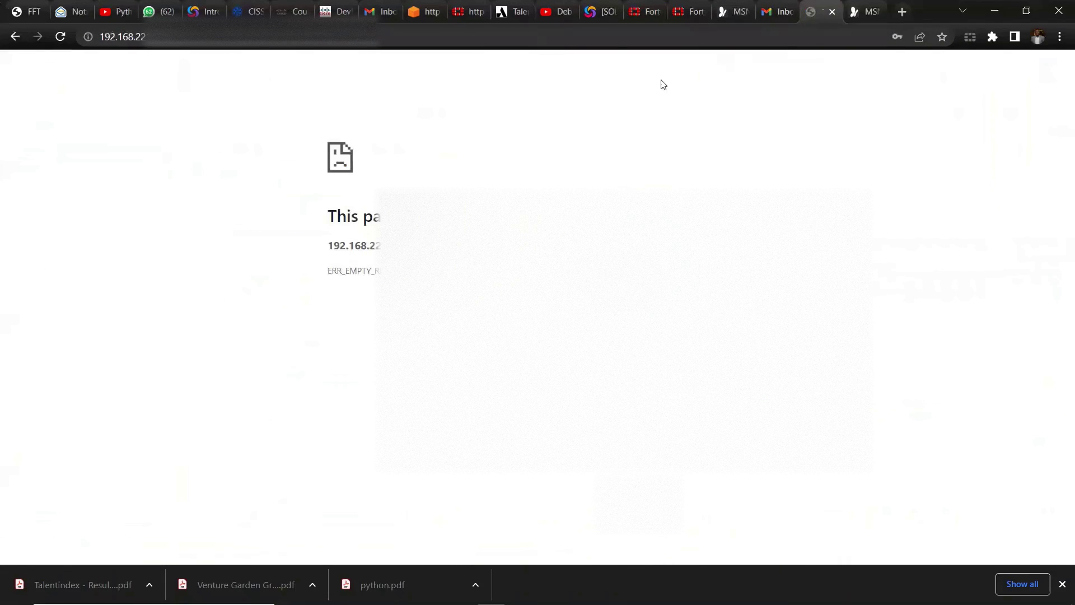
click(384, 36)
text(gmail.com)
key(Return)
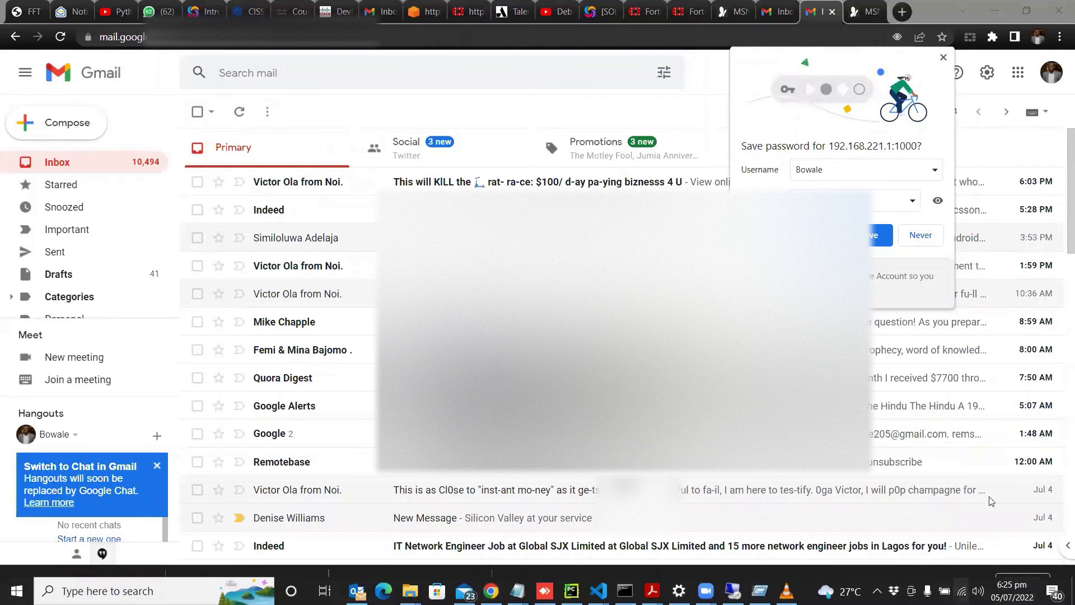
- Check the RadiusSSID connection status in the Wi-Fi flyout, then minimise Chrome
click(962, 591)
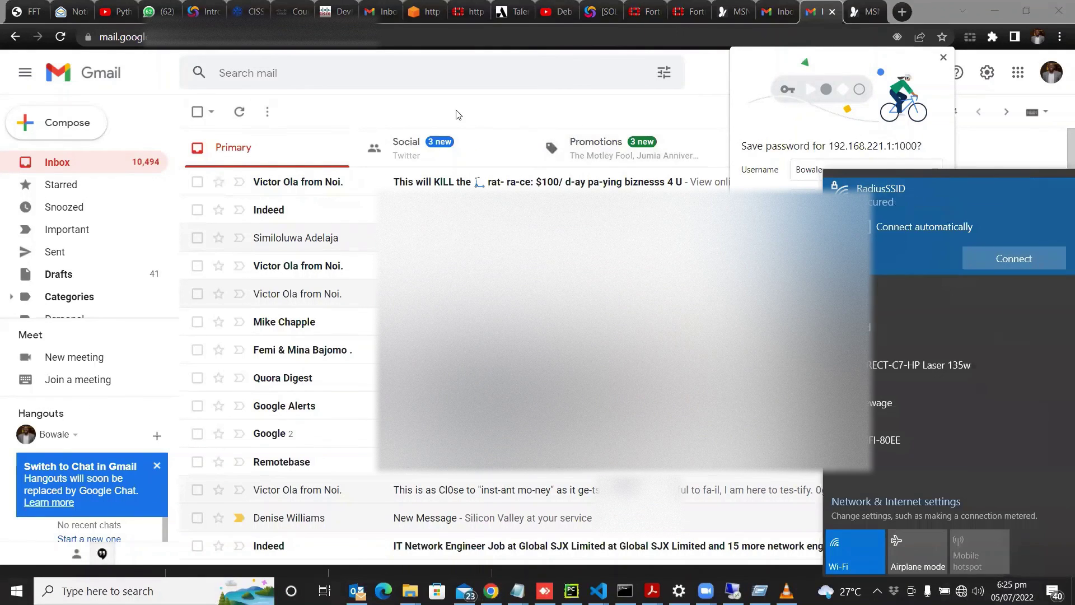
click(457, 115)
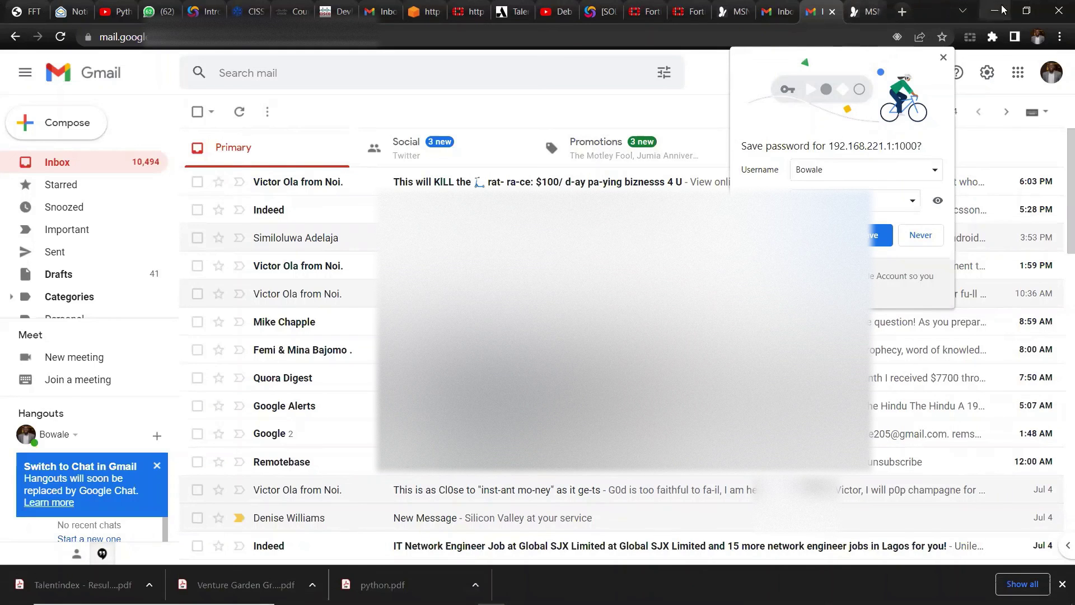
click(1003, 9)
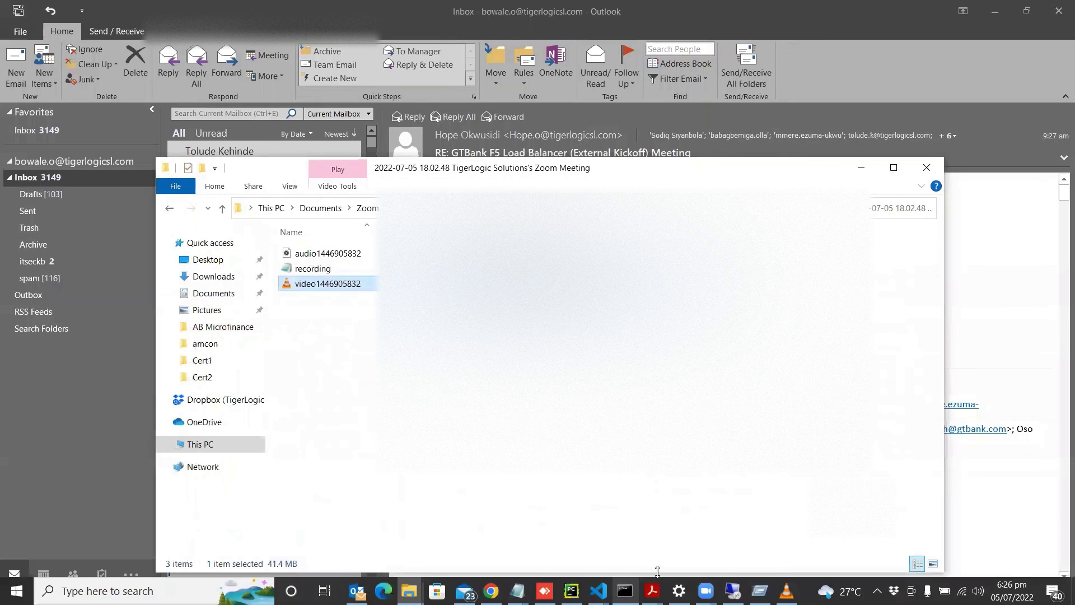